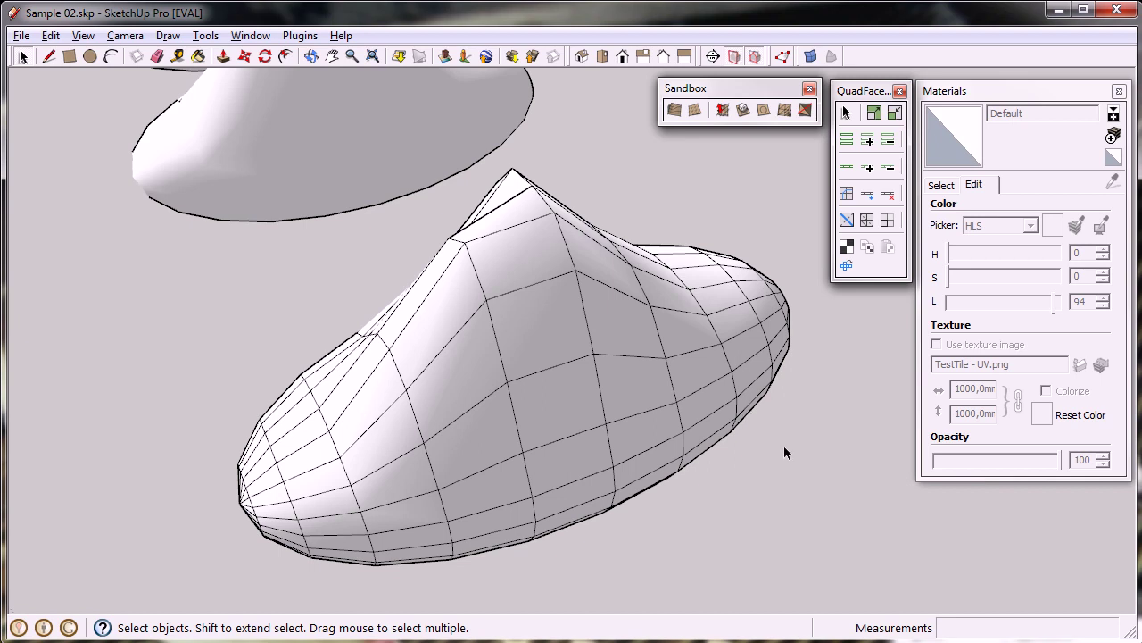
Step: List the in-model materials and pick the UV Tile swatch as the current material
click(784, 448)
click(941, 185)
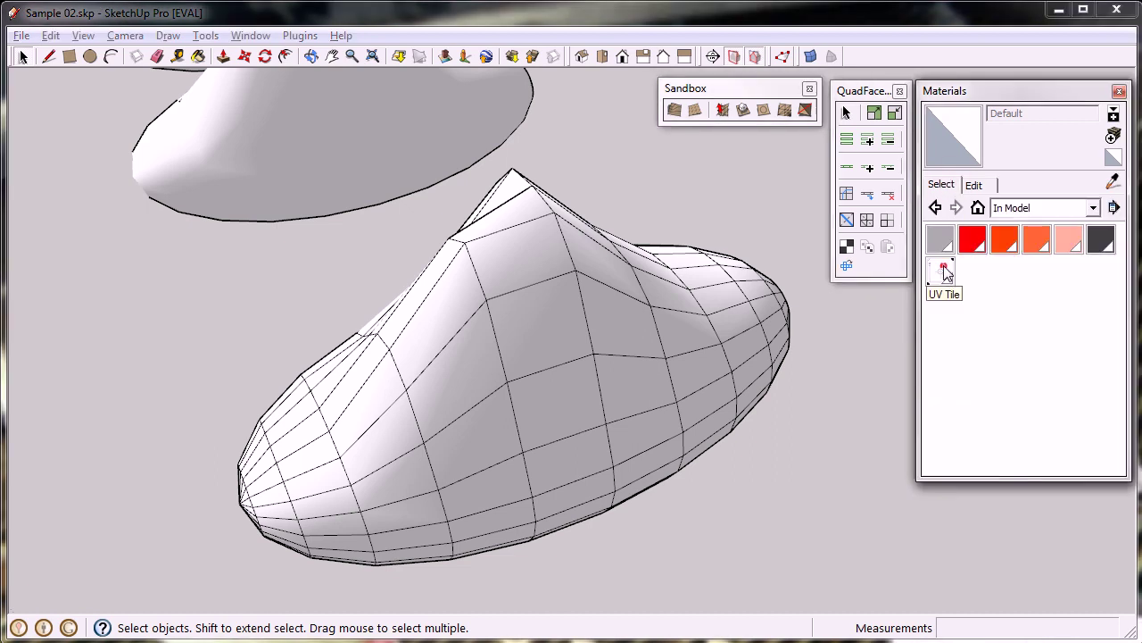
click(944, 270)
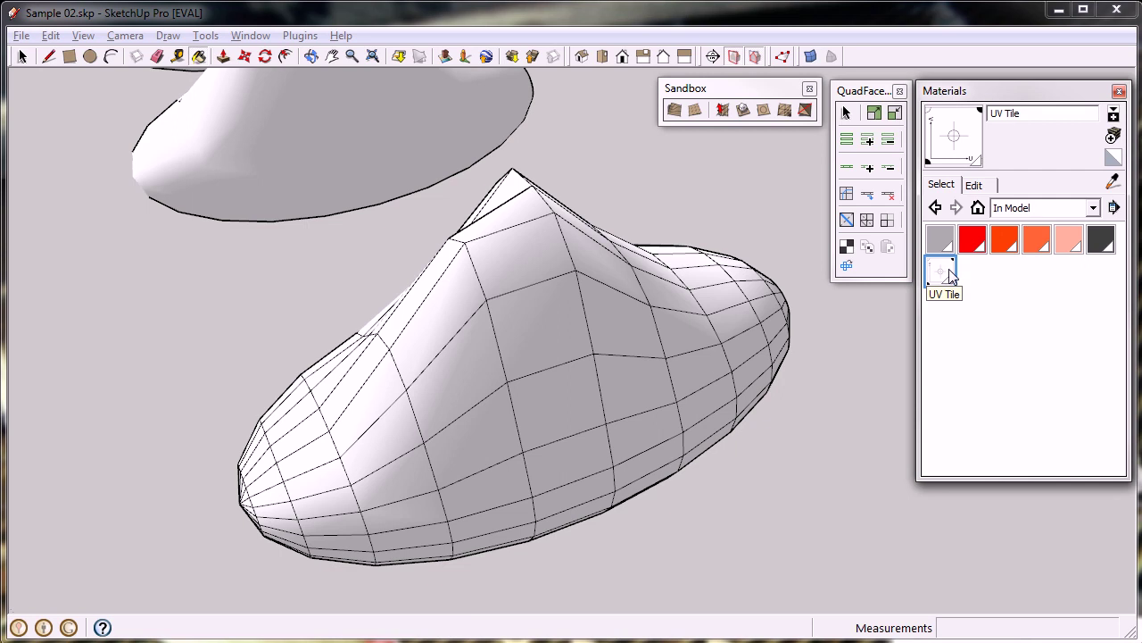
Step: UV-map the mesh with UV Tile, setting origin and U along an edge and V along a vertical edge
click(848, 248)
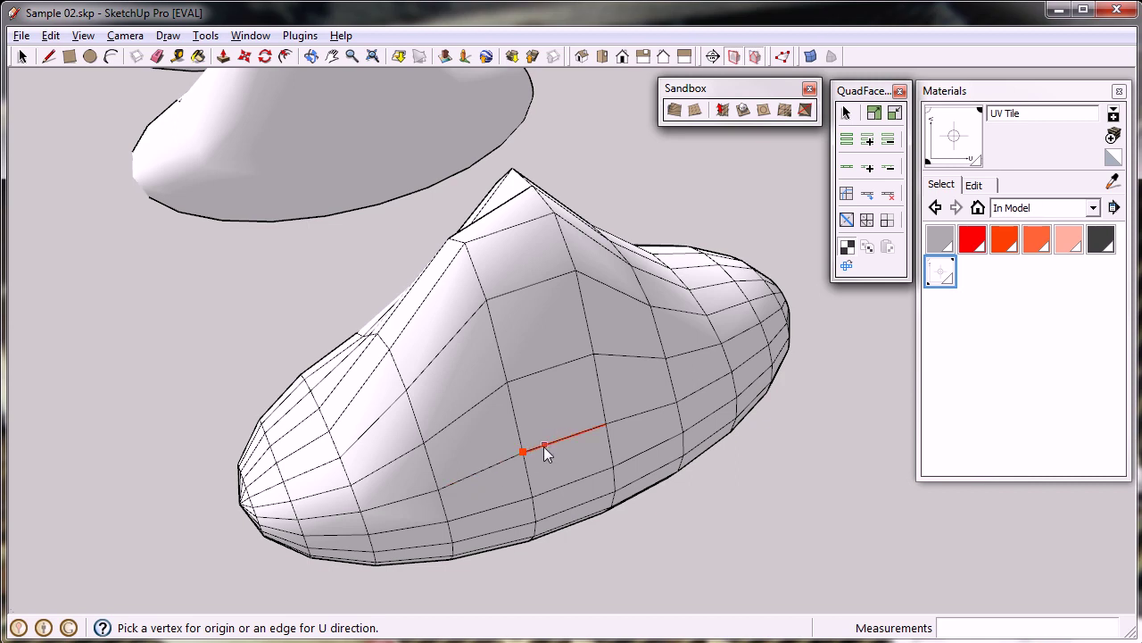
click(546, 443)
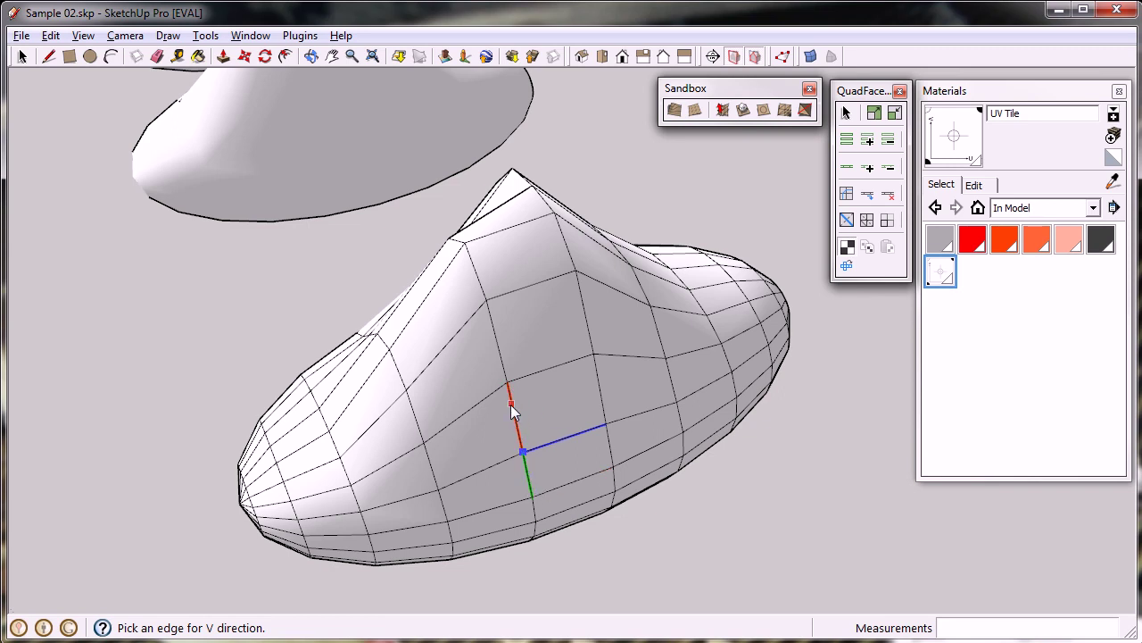
click(515, 418)
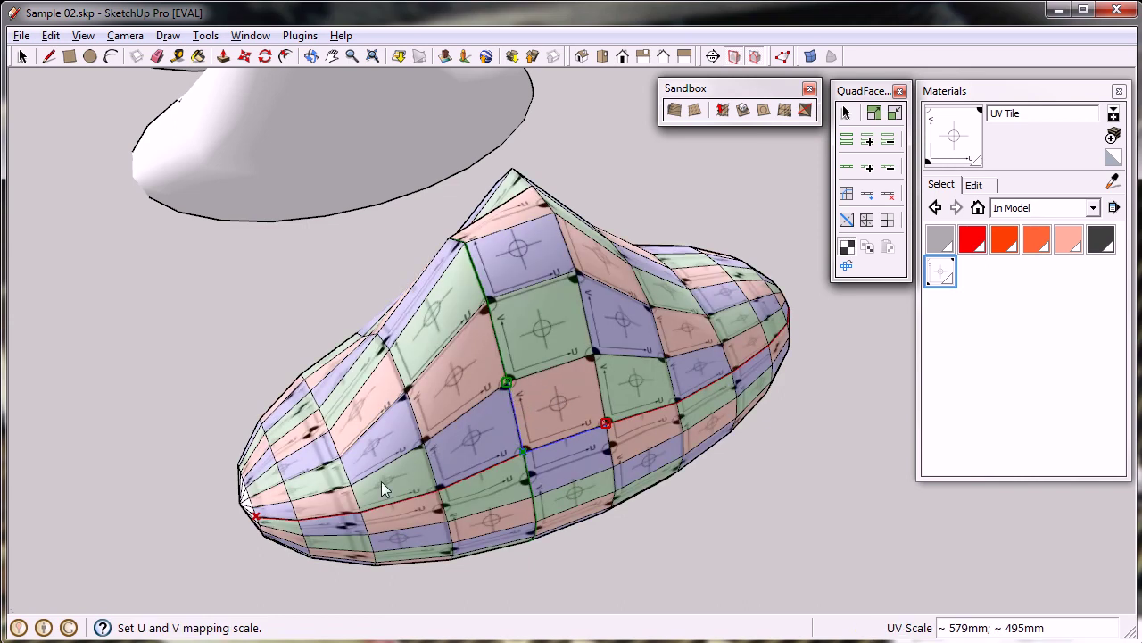
Step: Orbit around the mapped mesh and uncheck Show UV Grid in the context menu
middle_drag(473, 343, 731, 318)
scroll(531, 400, up, 3)
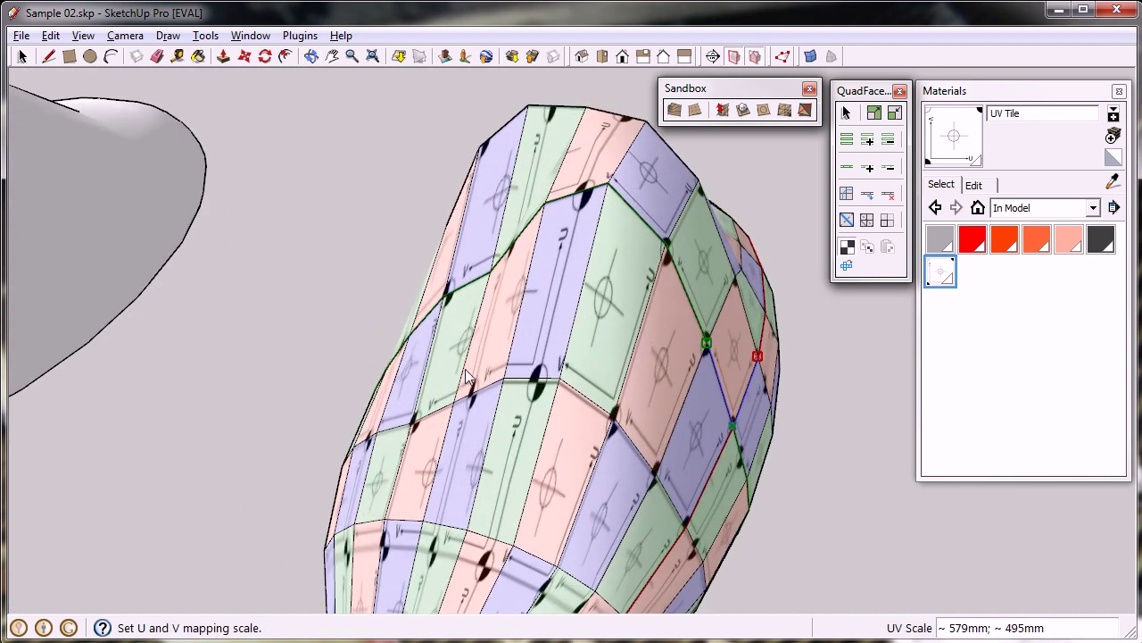
middle_drag(467, 373, 758, 427)
middle_drag(652, 507, 485, 411)
middle_drag(509, 448, 568, 419)
scroll(562, 406, up, 3)
right_click(558, 375)
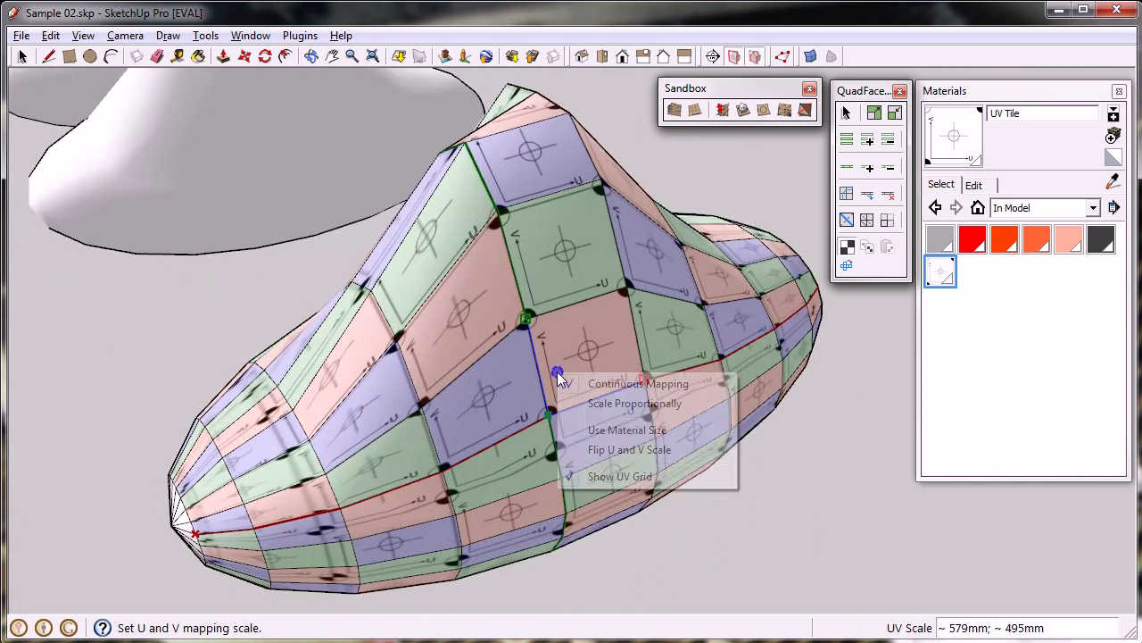
click(607, 474)
middle_drag(522, 355, 527, 448)
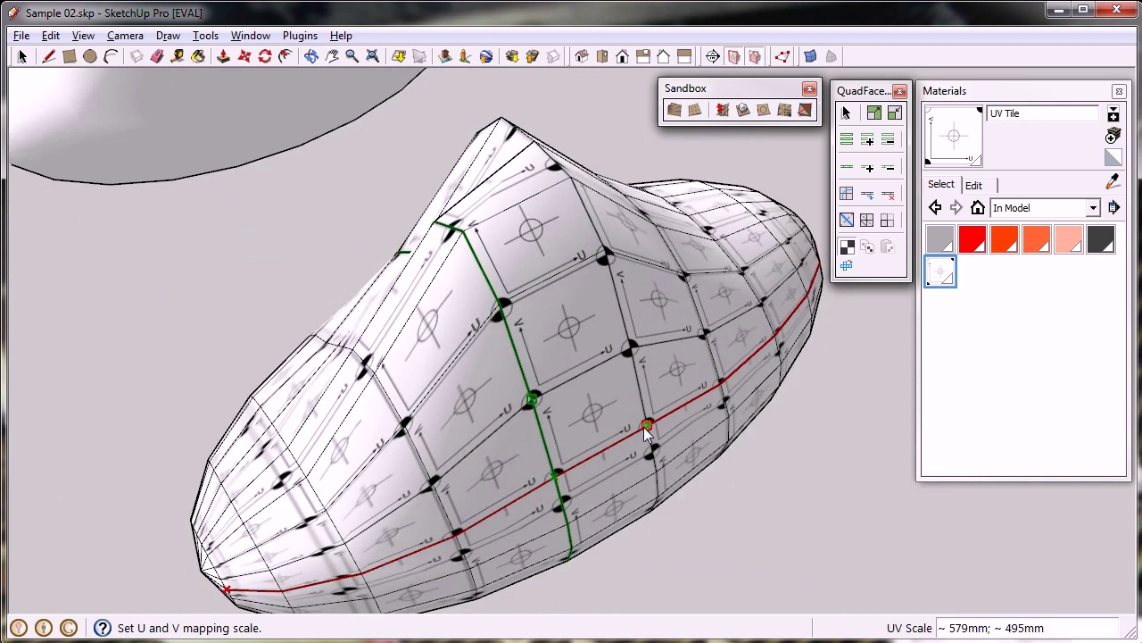
Step: Test the U and V scale handles, undo, then enter a UV scale of 600mm;300
middle_drag(552, 438, 533, 403)
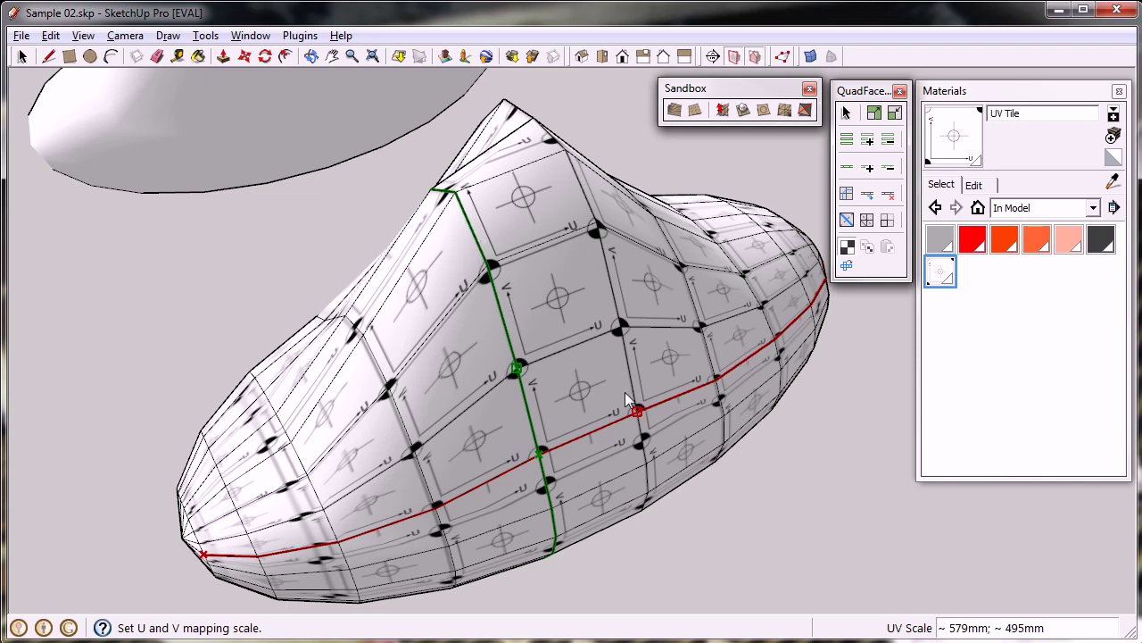
mouse_move(607, 434)
mouse_down()
mouse_move(569, 439)
mouse_move(592, 431)
mouse_up()
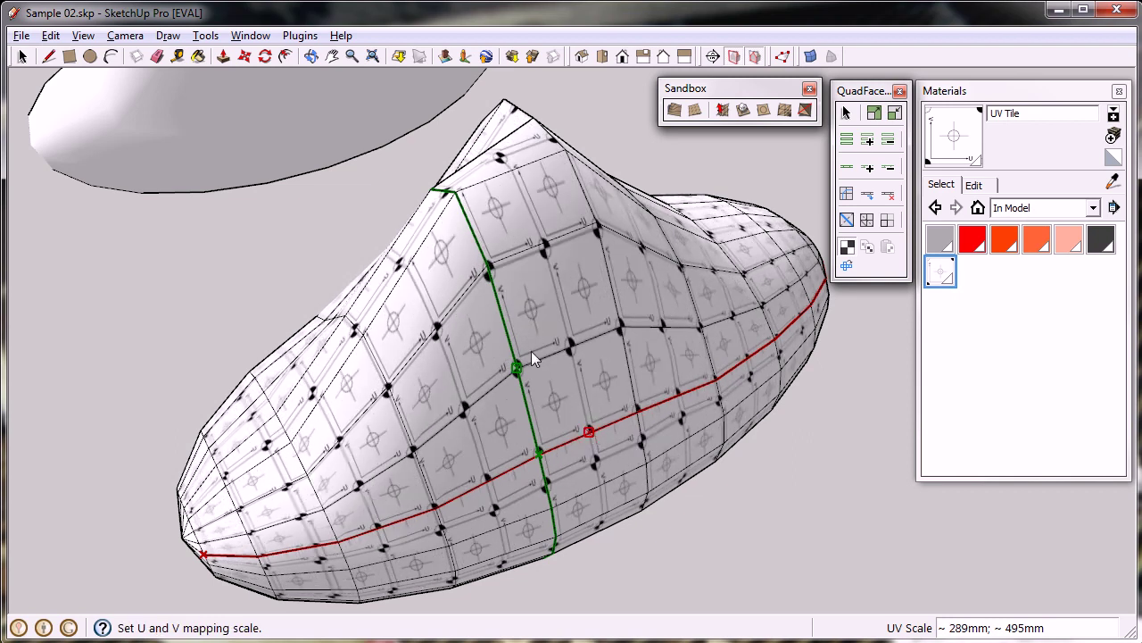
mouse_move(518, 373)
mouse_down()
mouse_move(526, 408)
mouse_move(517, 373)
mouse_up()
drag(590, 434, 636, 412)
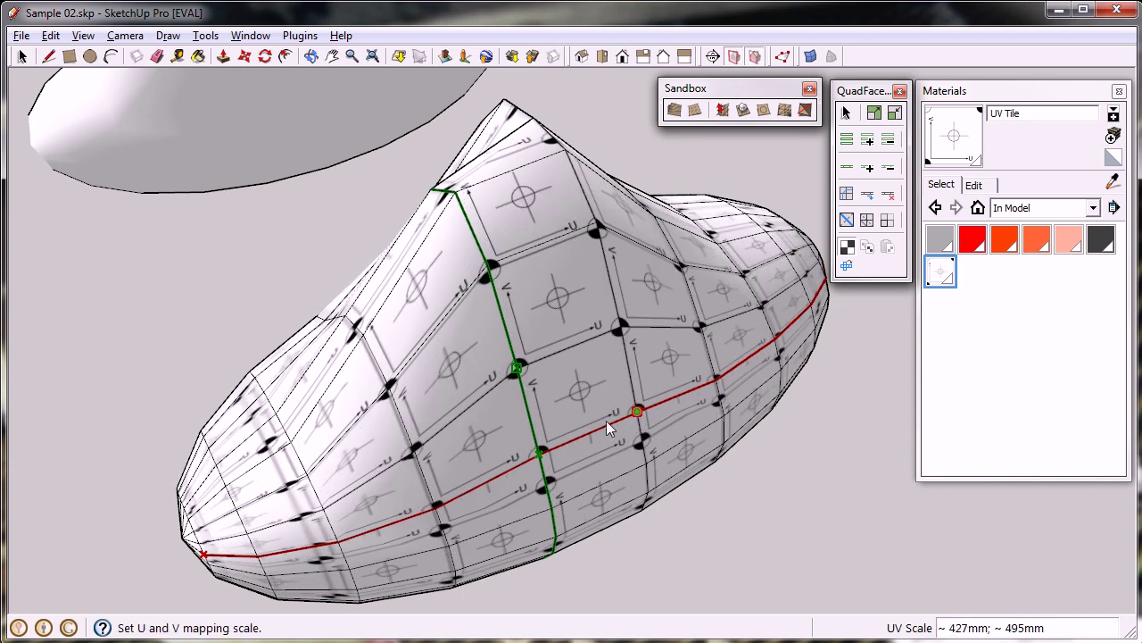
key(ctrl+z)
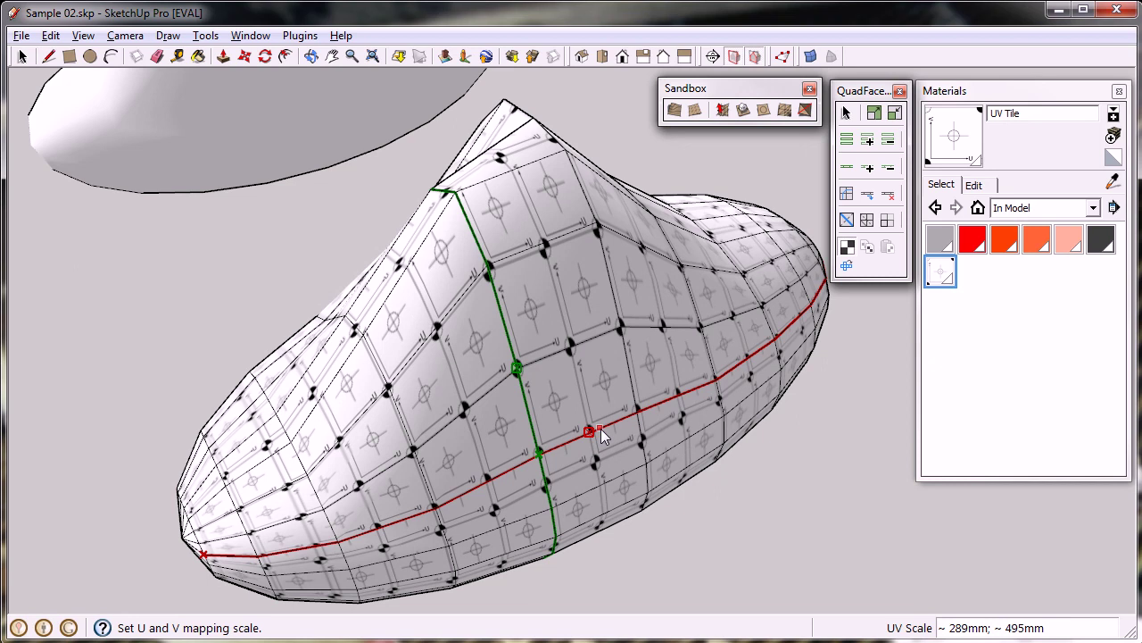
text(600mm; 300)
key(Return)
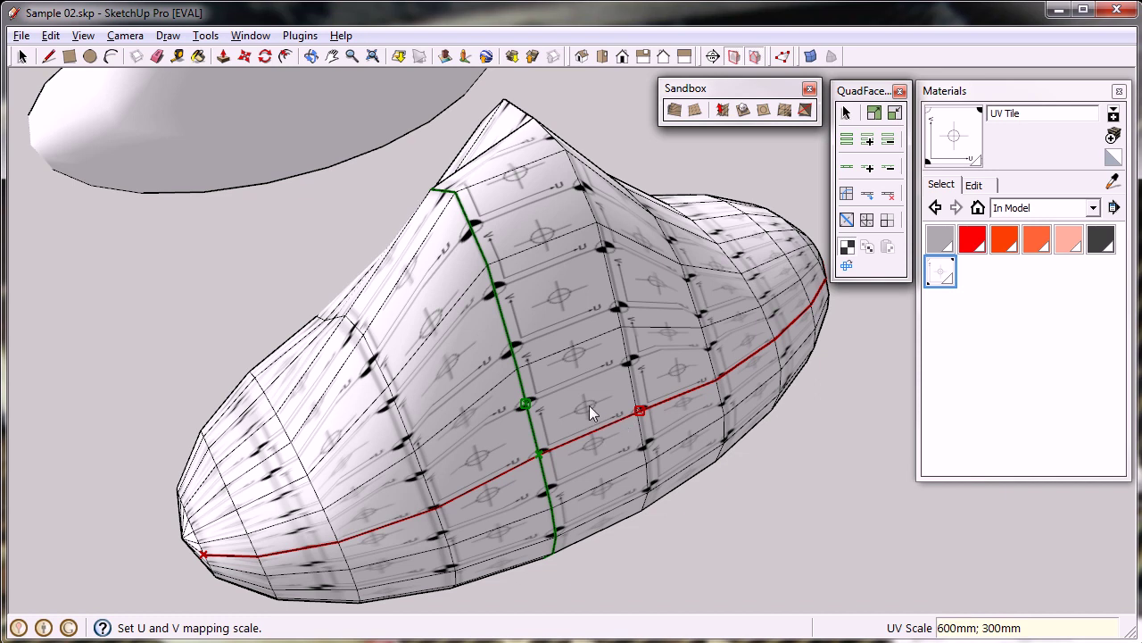
Step: Flip the U and V scale, then turn on proportional scaling and resize the texture
right_click(586, 402)
click(660, 479)
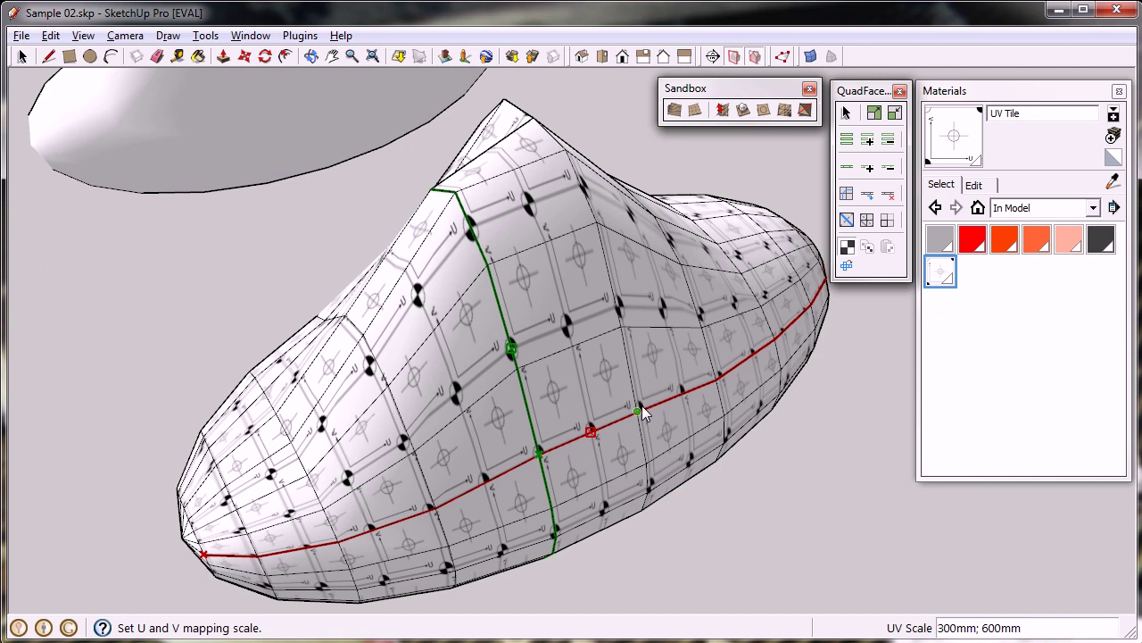
right_click(581, 378)
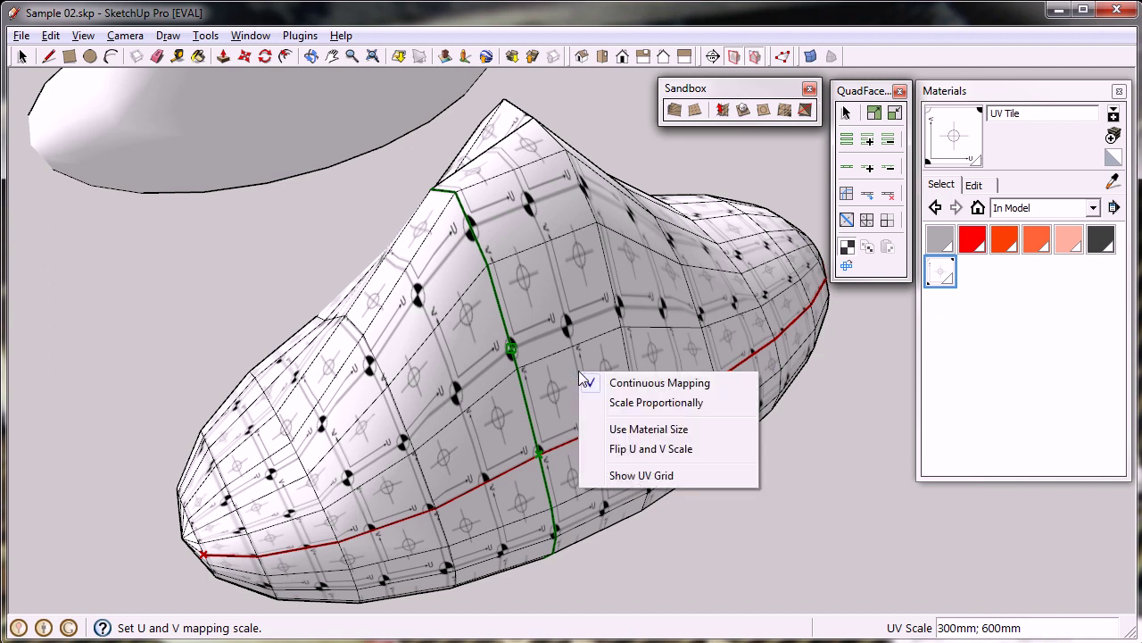
click(639, 403)
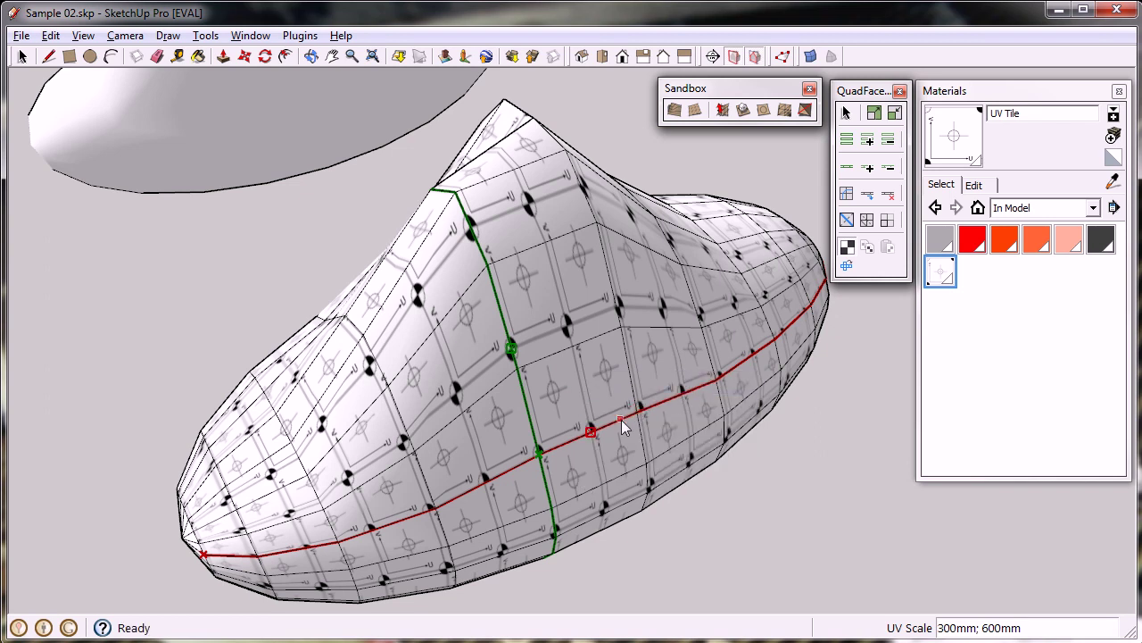
click(622, 420)
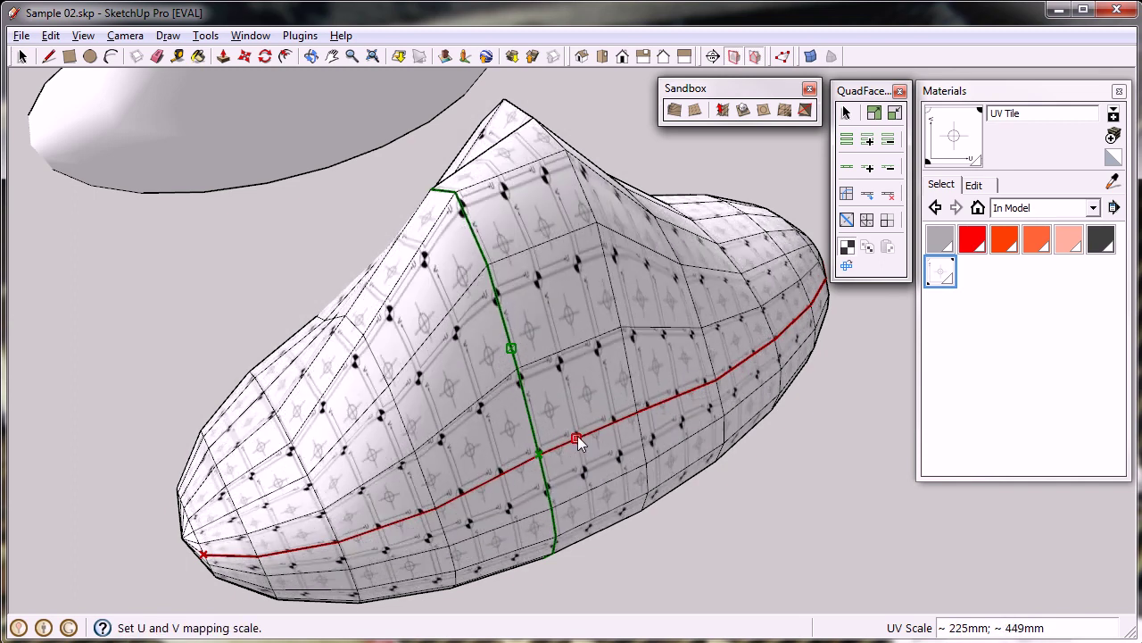
click(590, 432)
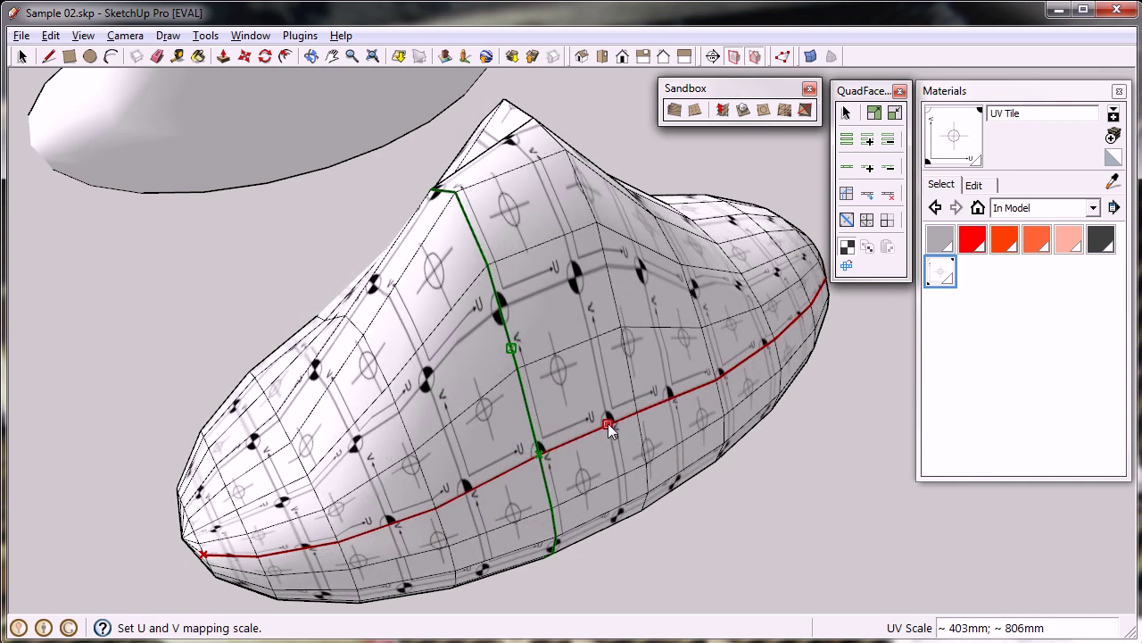
Step: Check UV Tile's 1000mm texture size and apply Use Material Size to the mapping
right_click(588, 379)
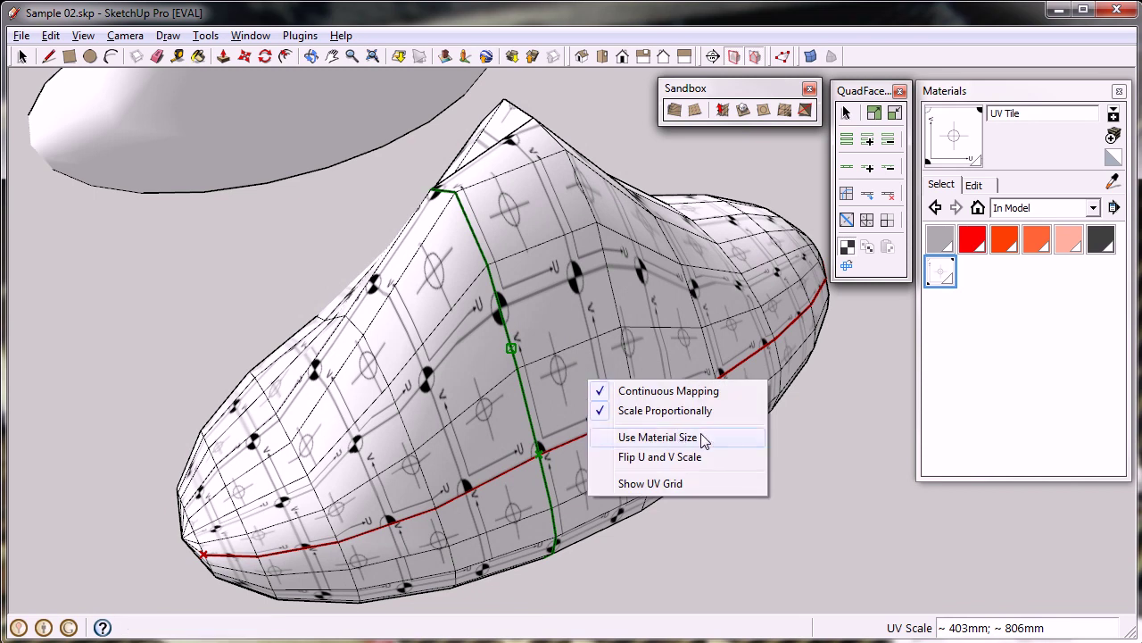
click(974, 187)
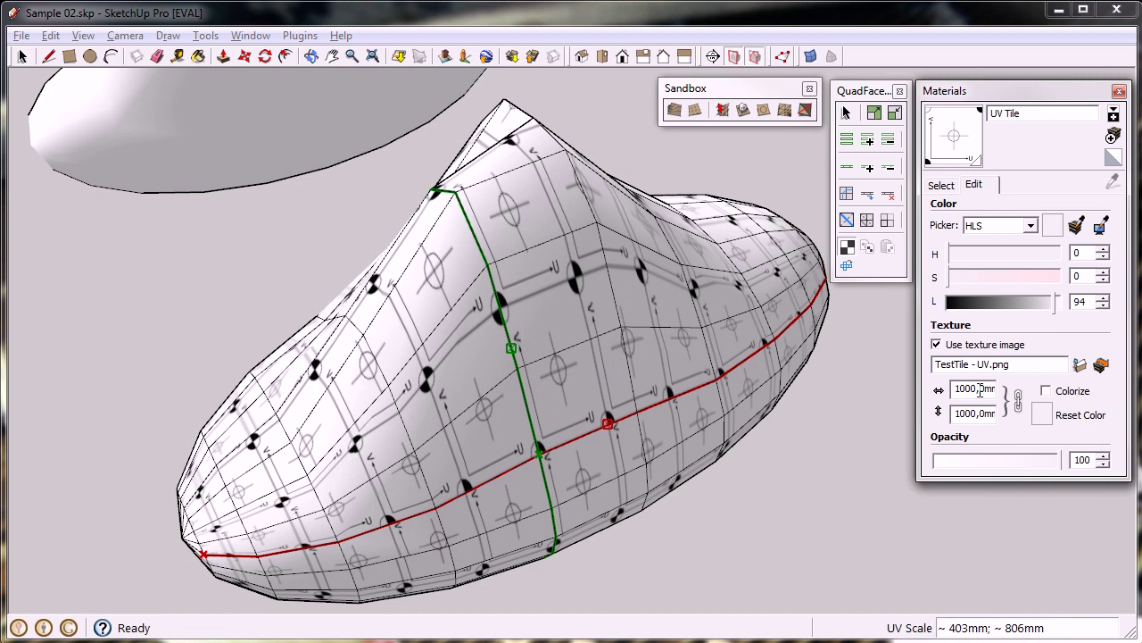
right_click(560, 382)
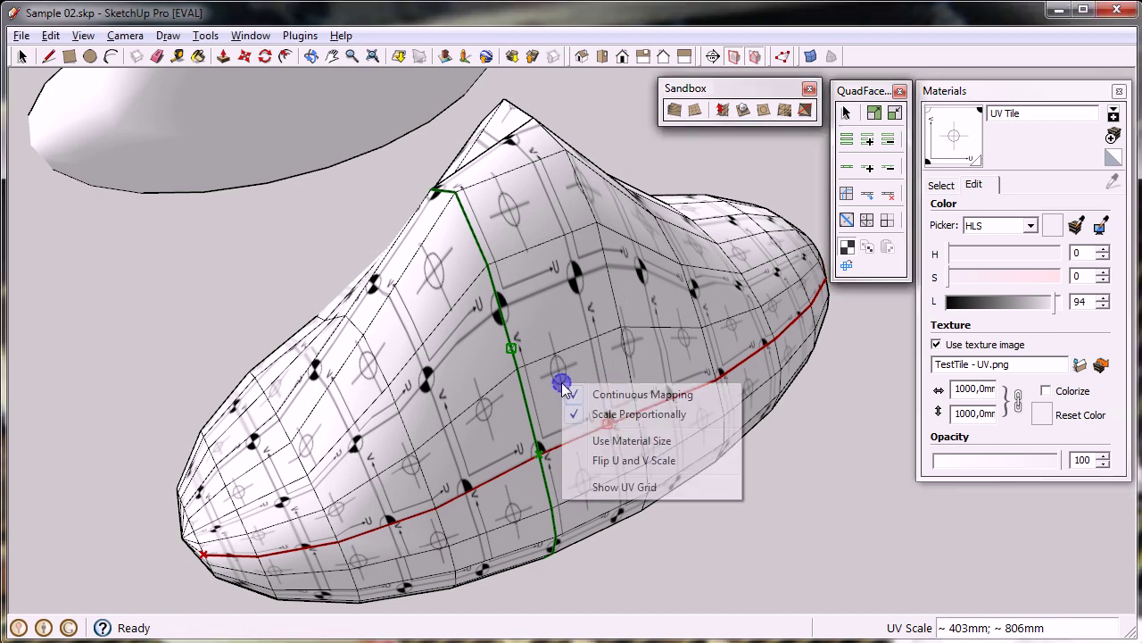
click(640, 440)
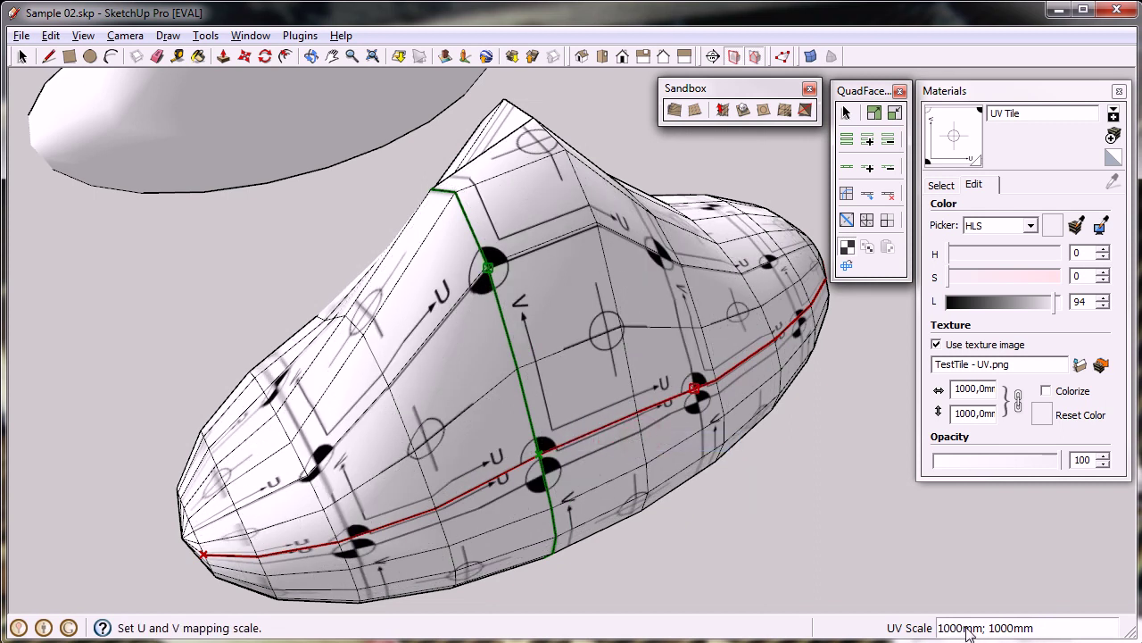
Step: Turn off proportional scaling and set U and V scale points, V about 1017mm
right_click(589, 371)
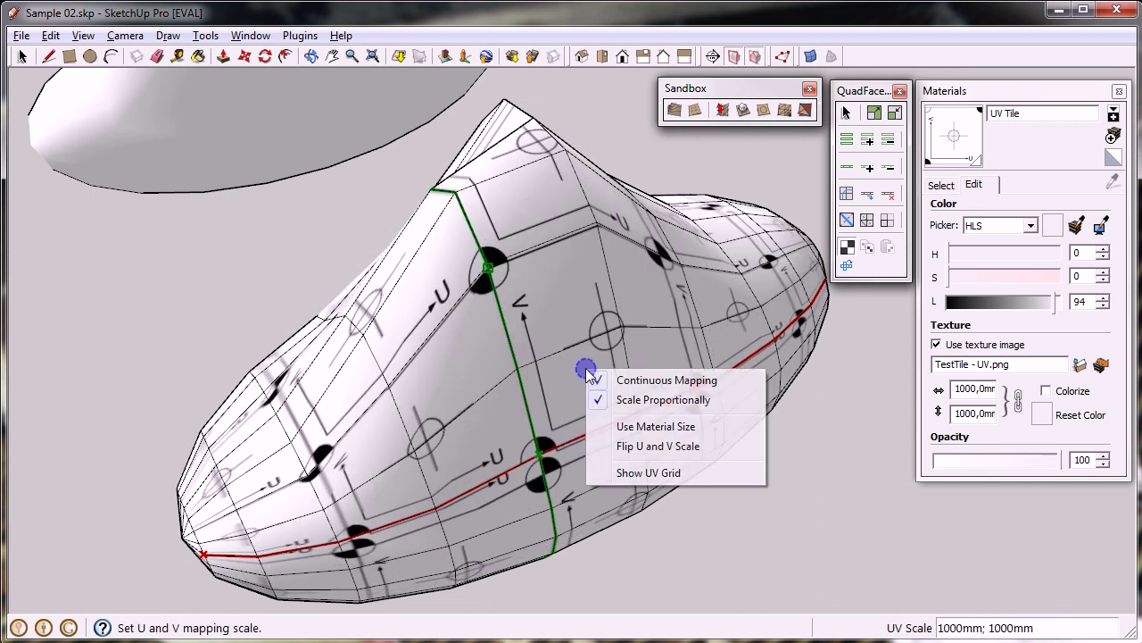
click(607, 401)
click(645, 406)
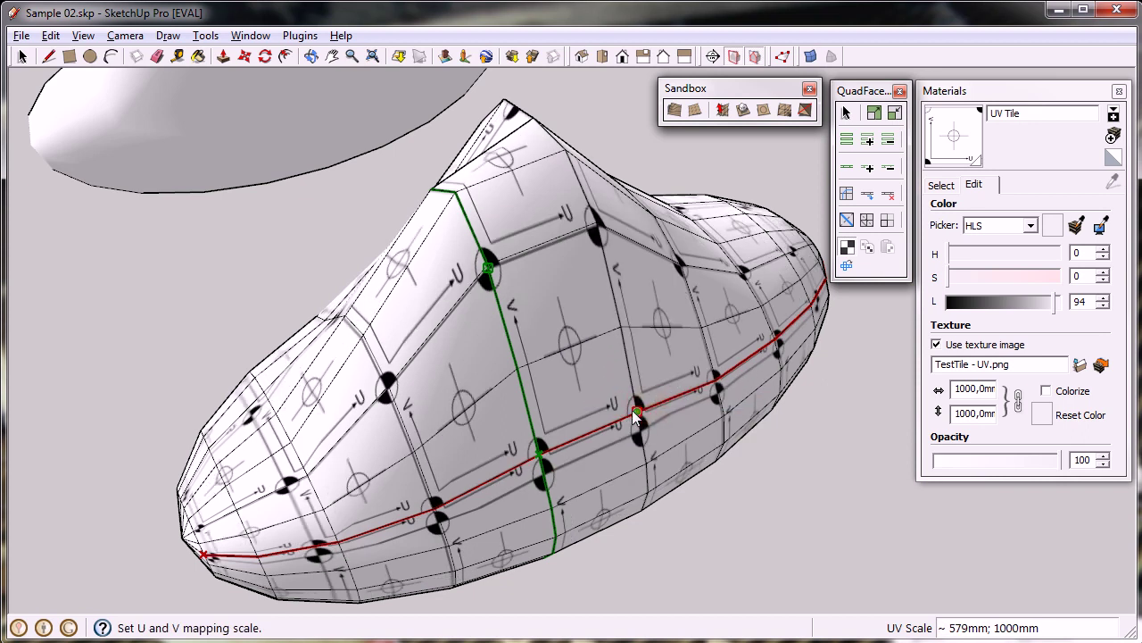
click(496, 300)
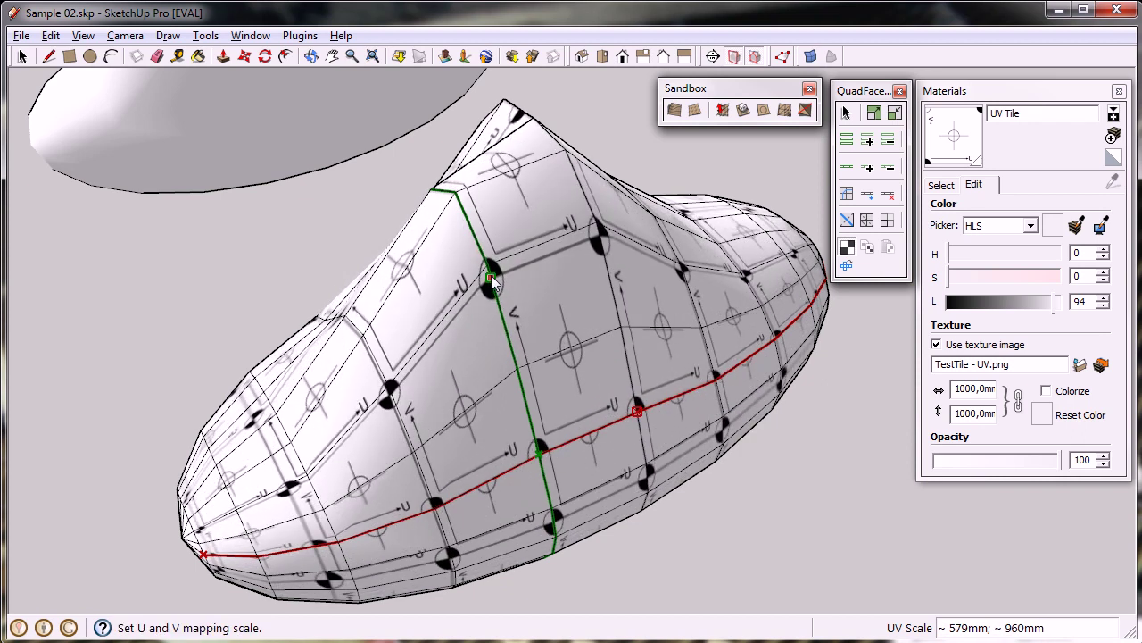
click(486, 267)
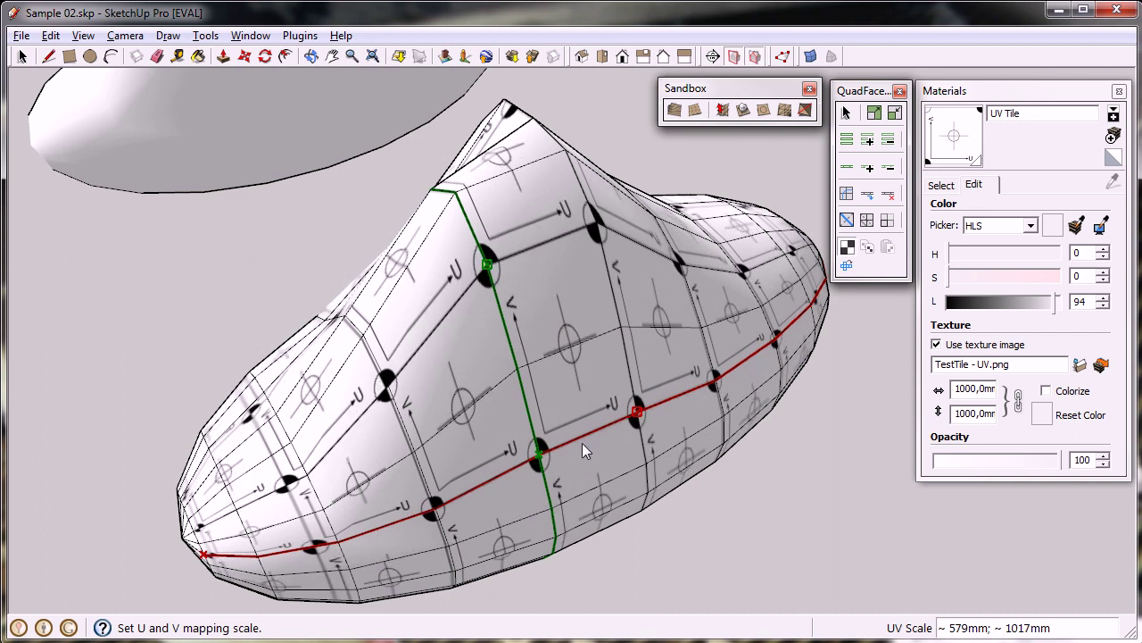
Step: Enable Continuous Mapping and drag the V and U handles to about 228mm by 362mm
right_click(569, 374)
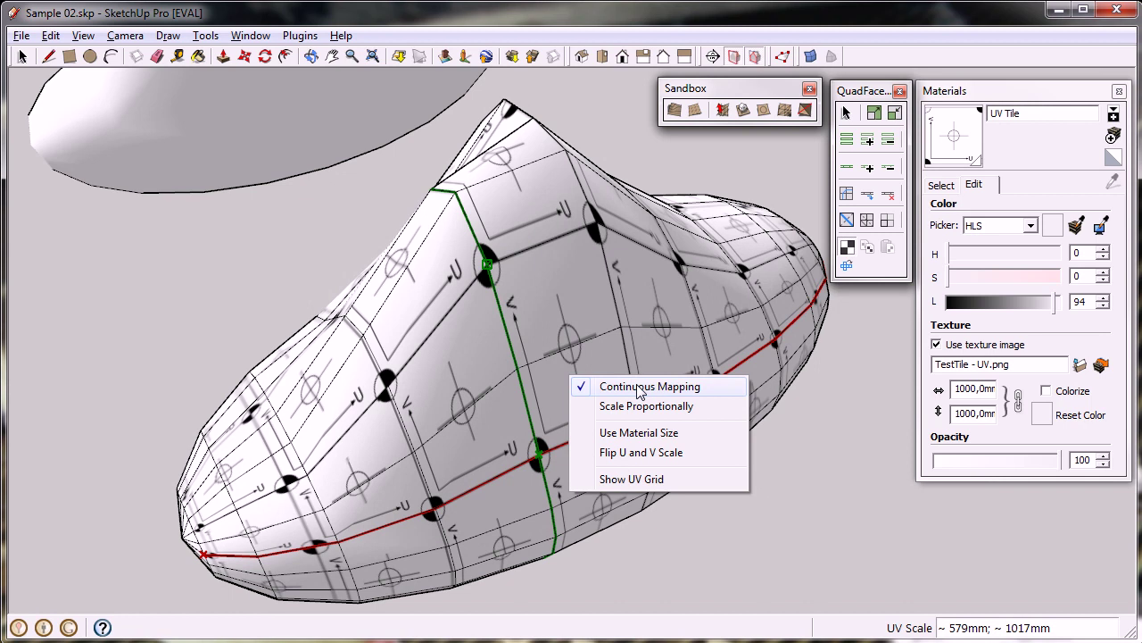
click(702, 388)
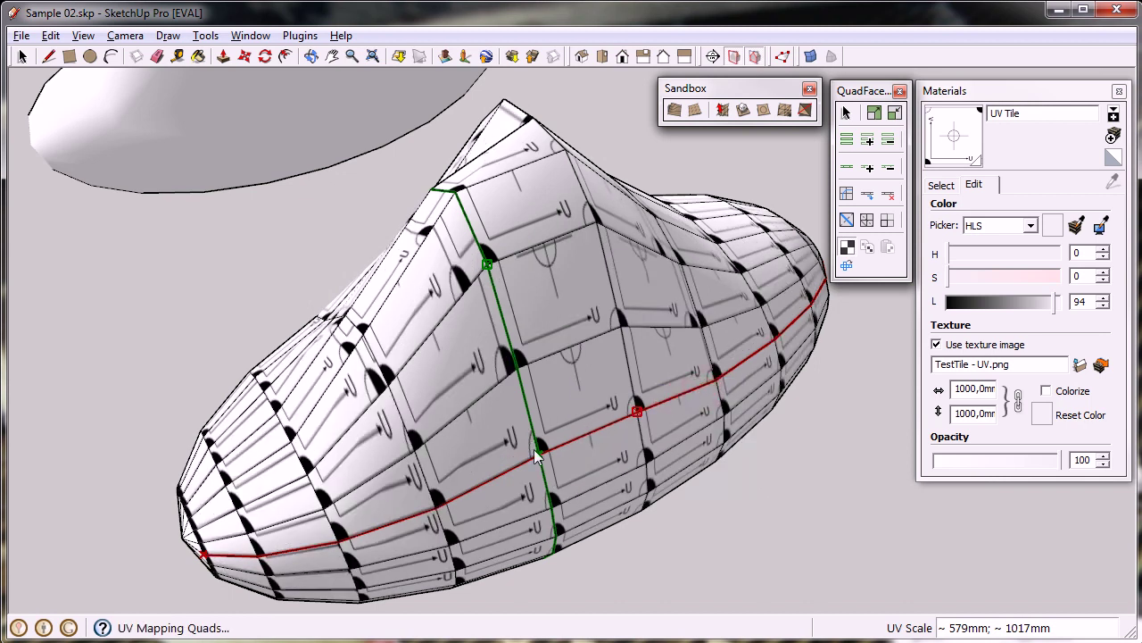
click(633, 411)
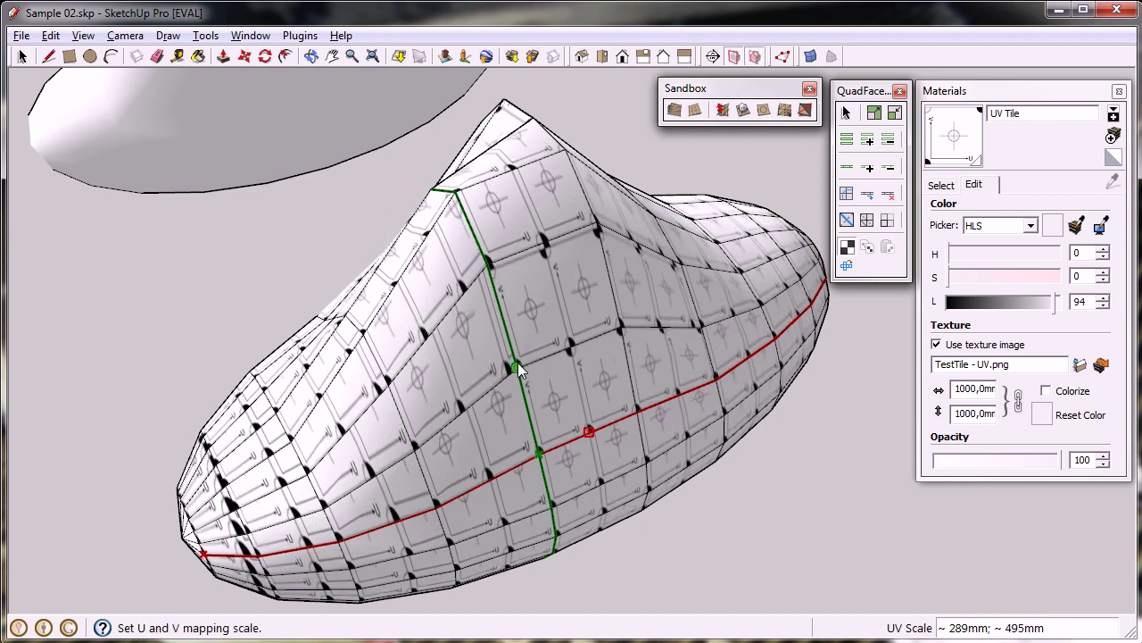
click(525, 414)
right_click(565, 407)
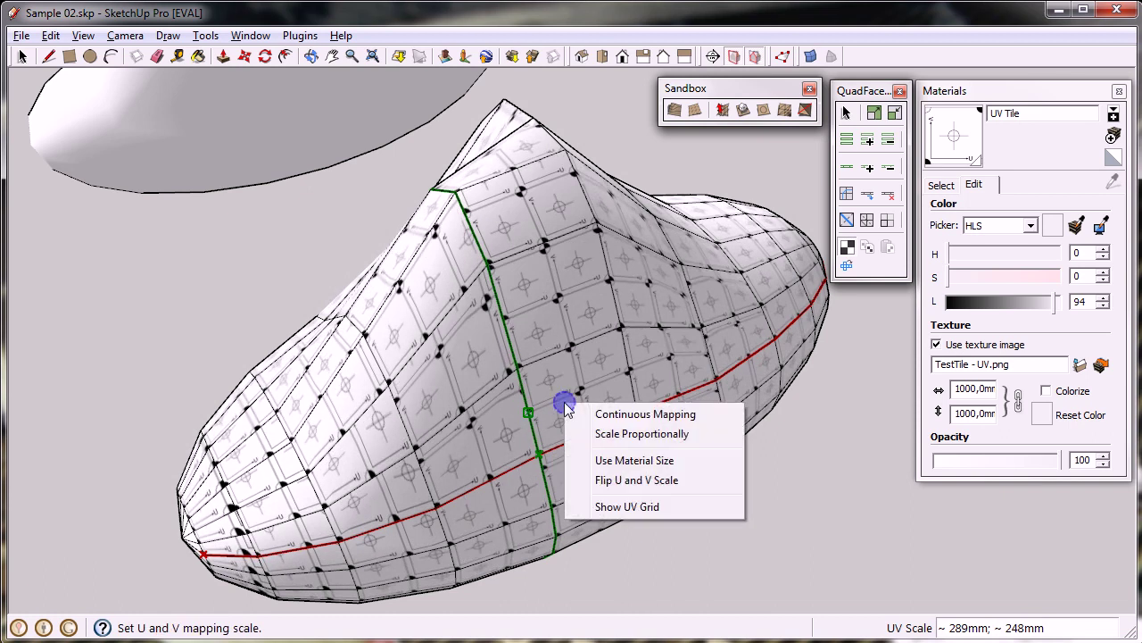
click(628, 416)
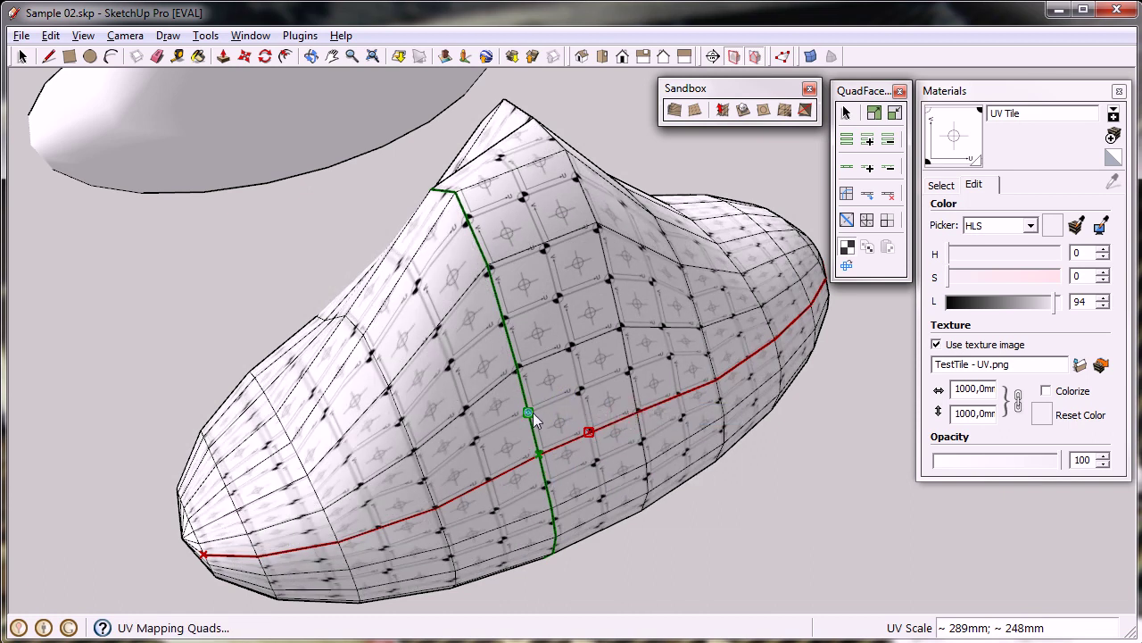
drag(529, 412, 525, 398)
mouse_move(588, 432)
mouse_down()
mouse_move(649, 405)
mouse_move(577, 437)
mouse_up()
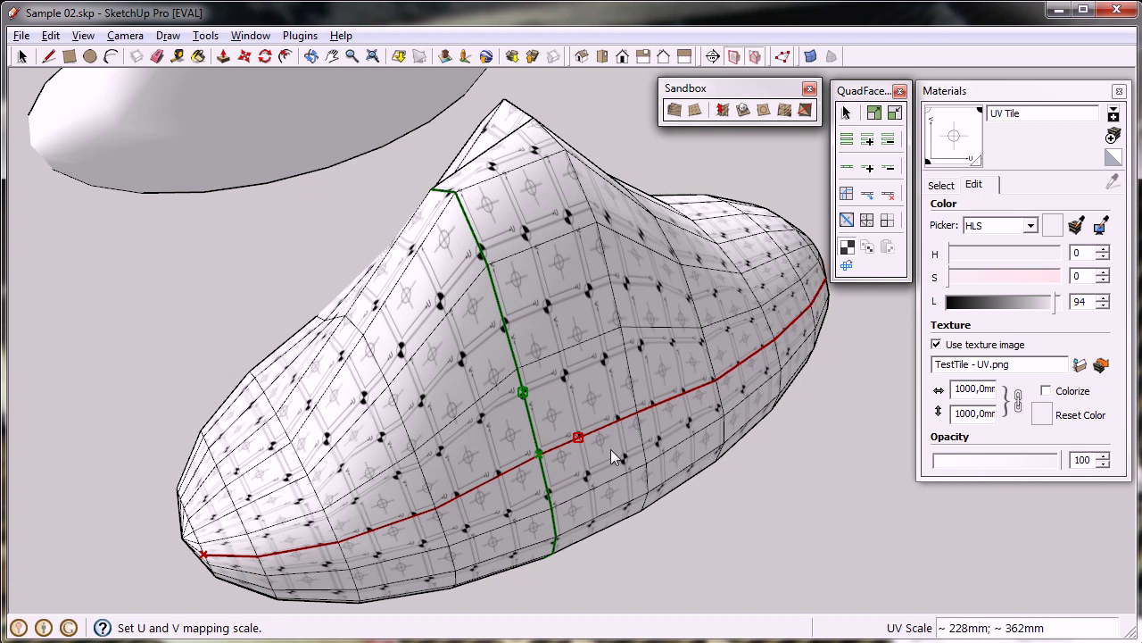
Step: Try UV scales of 1,00;1,00, then 2,00;1,00, then 2,00;0,50
drag(583, 437, 610, 422)
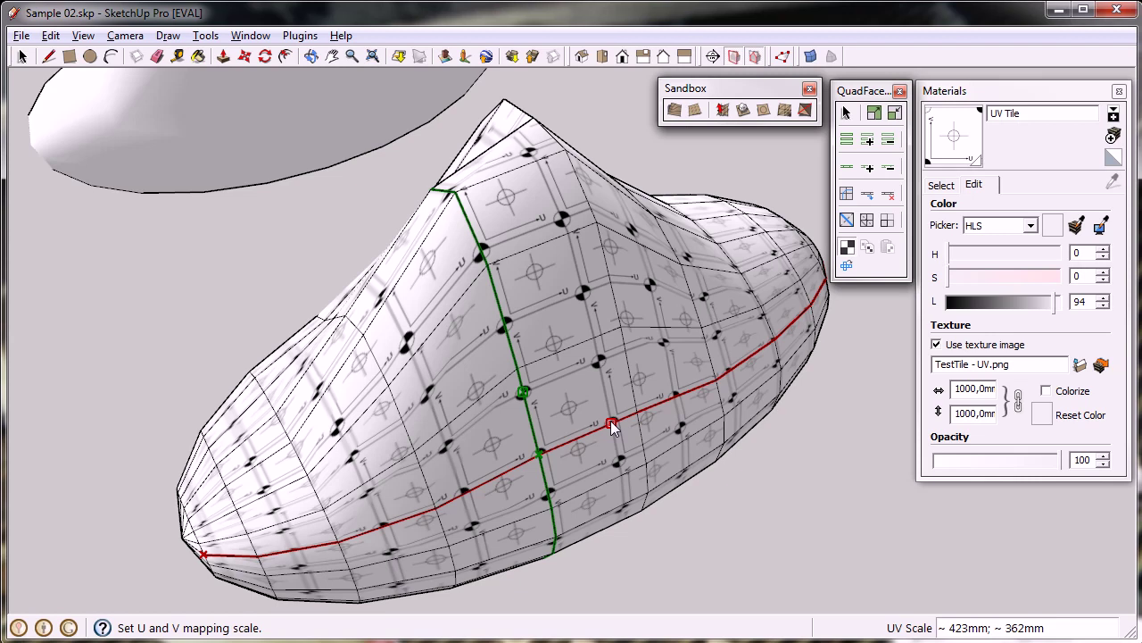
text(1,00; 1)
key(Return)
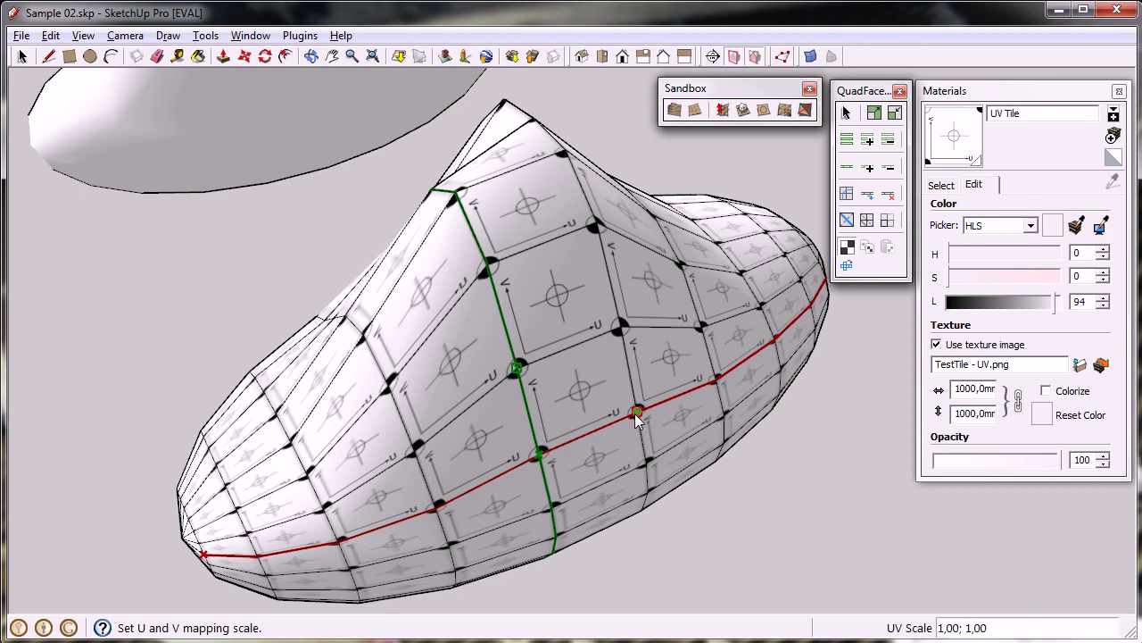
text(2;1)
key(Return)
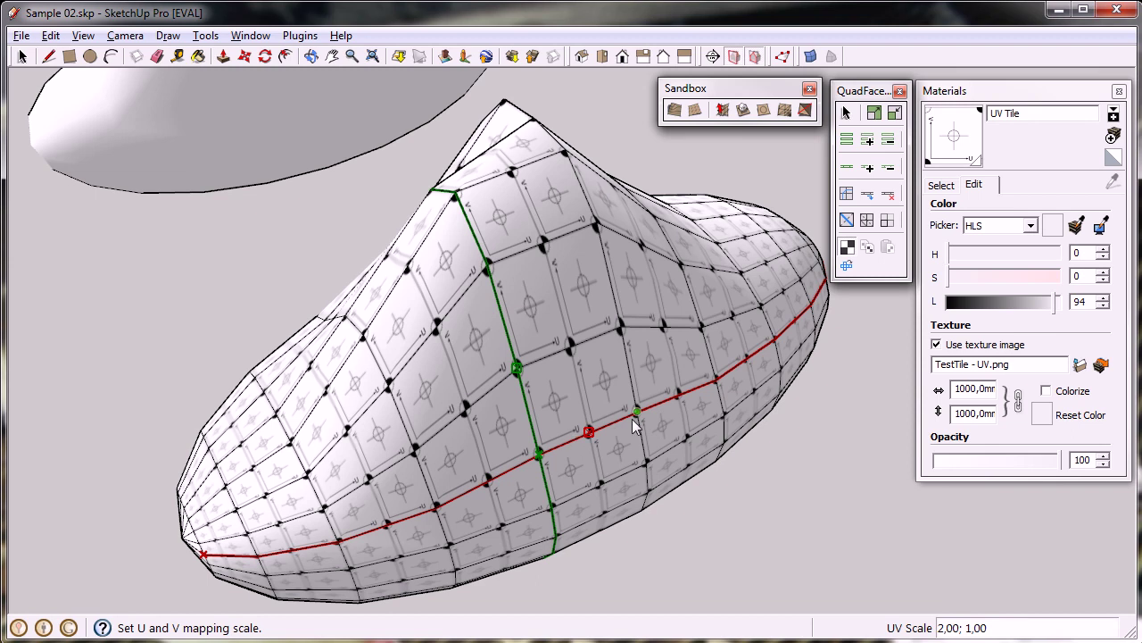
text(2,00)
text(; 0)
text(,5)
key(Return)
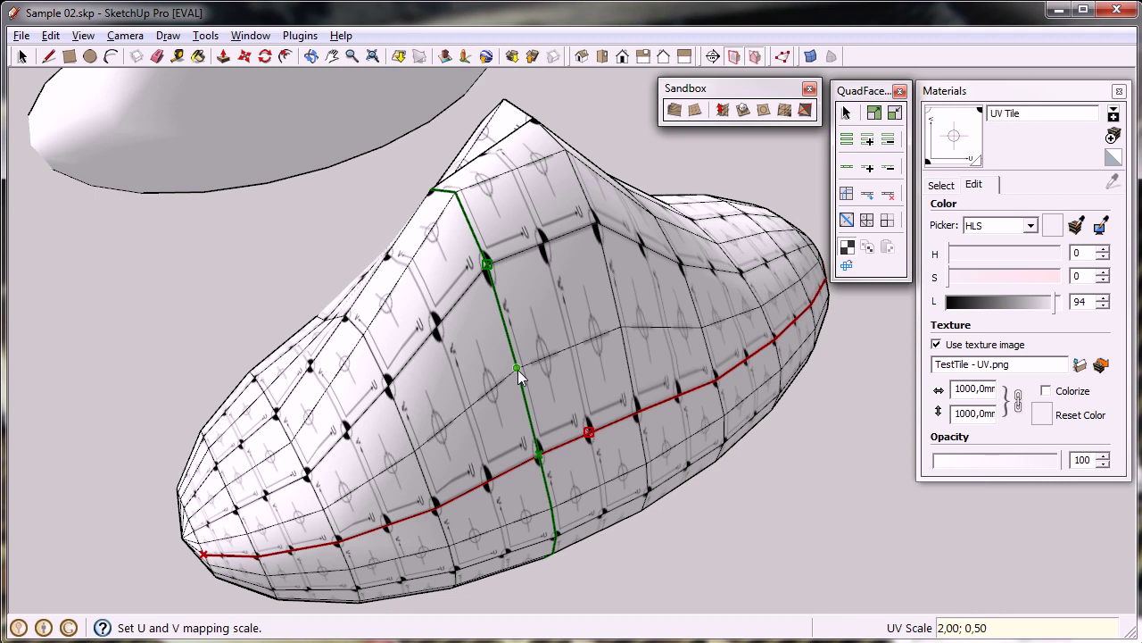
Step: Adjust the V and U handles live, then enter a final UV scale of 2,50;3,5
click(500, 298)
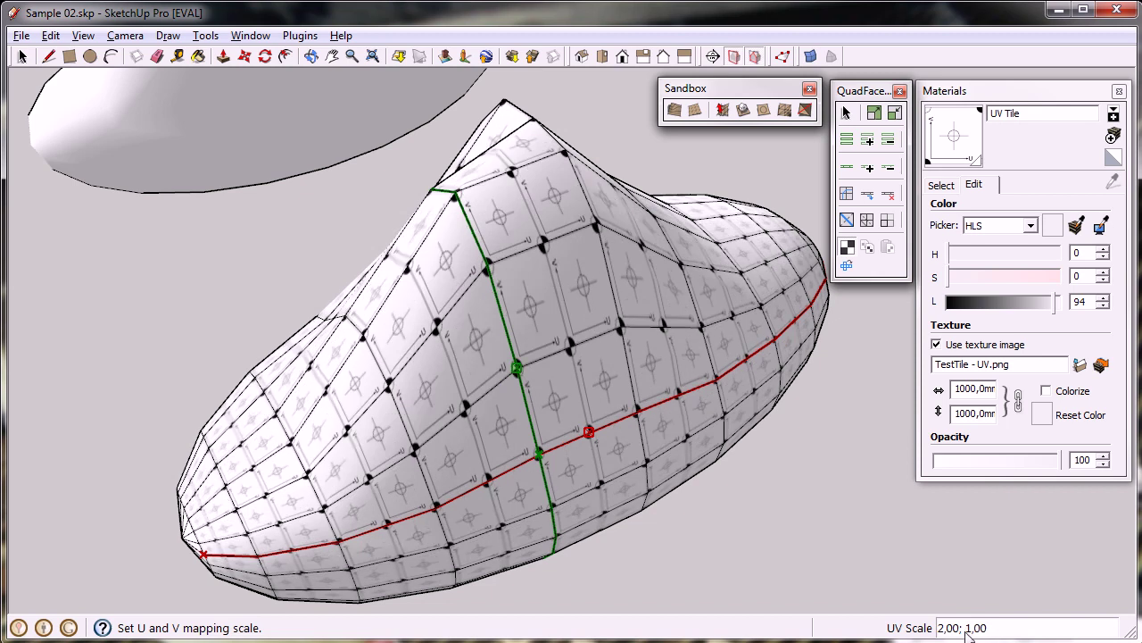
click(628, 419)
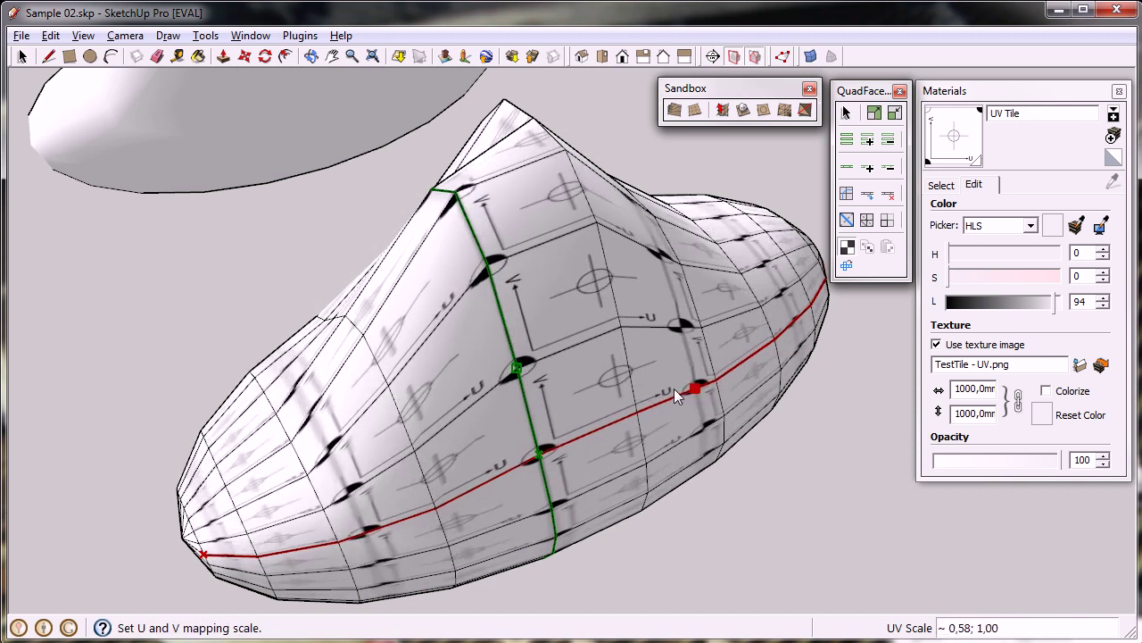
click(607, 419)
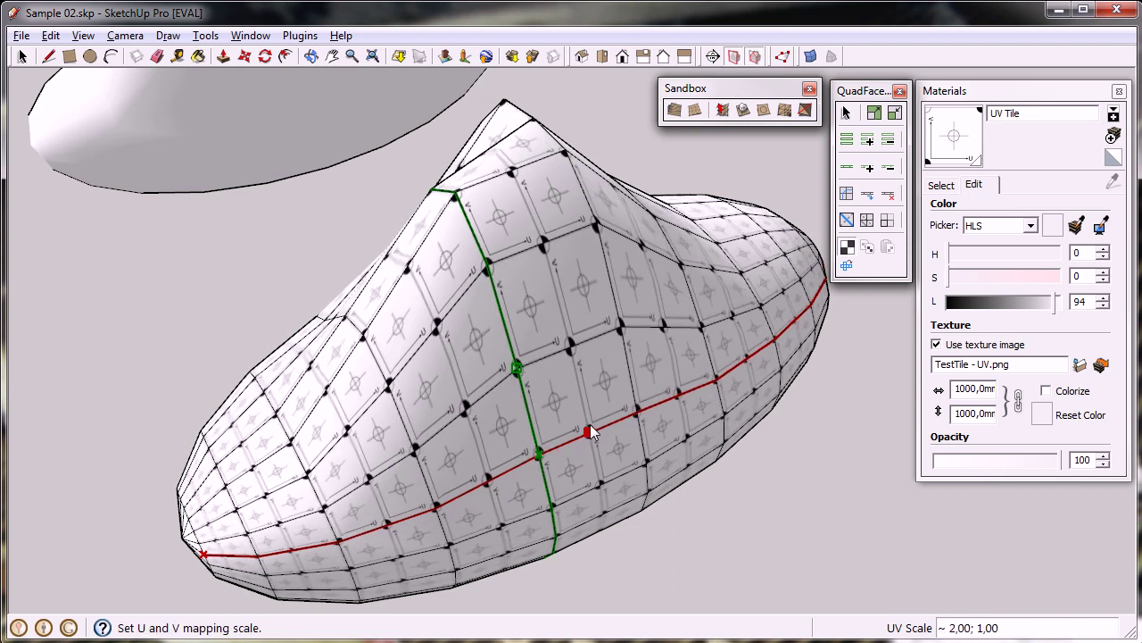
text(2)
text(,50; 3)
text(,5;3,)
key(Return)
Step: Flip U and V Scale to make it 3,50 by 2,50, then zoom and orbit to inspect
right_click(577, 401)
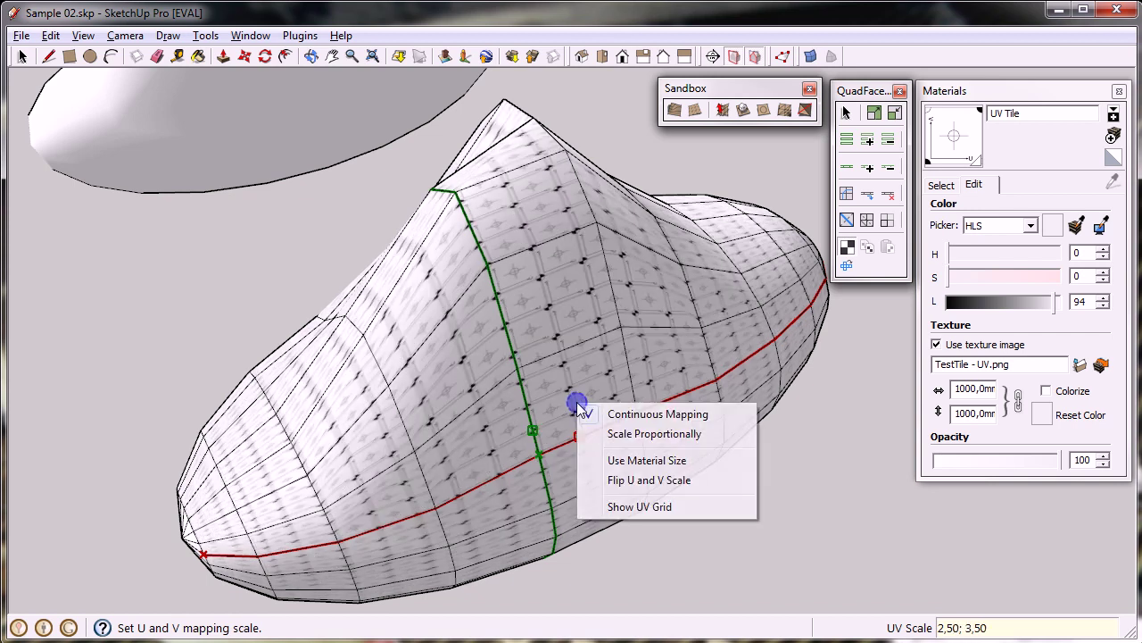
click(673, 480)
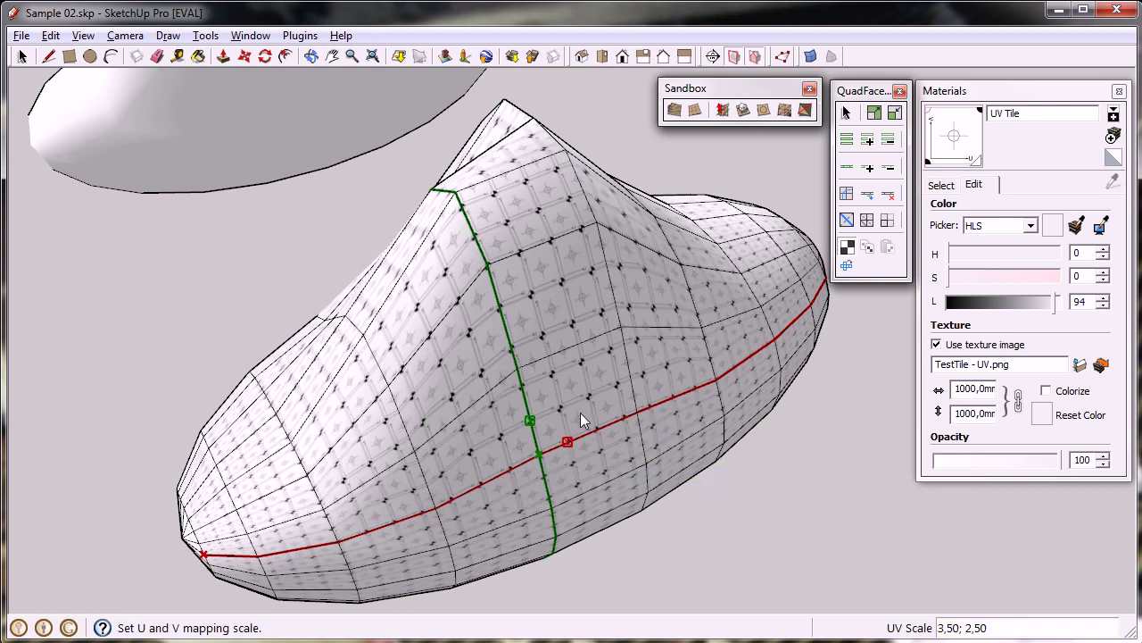
scroll(554, 393, up, 6)
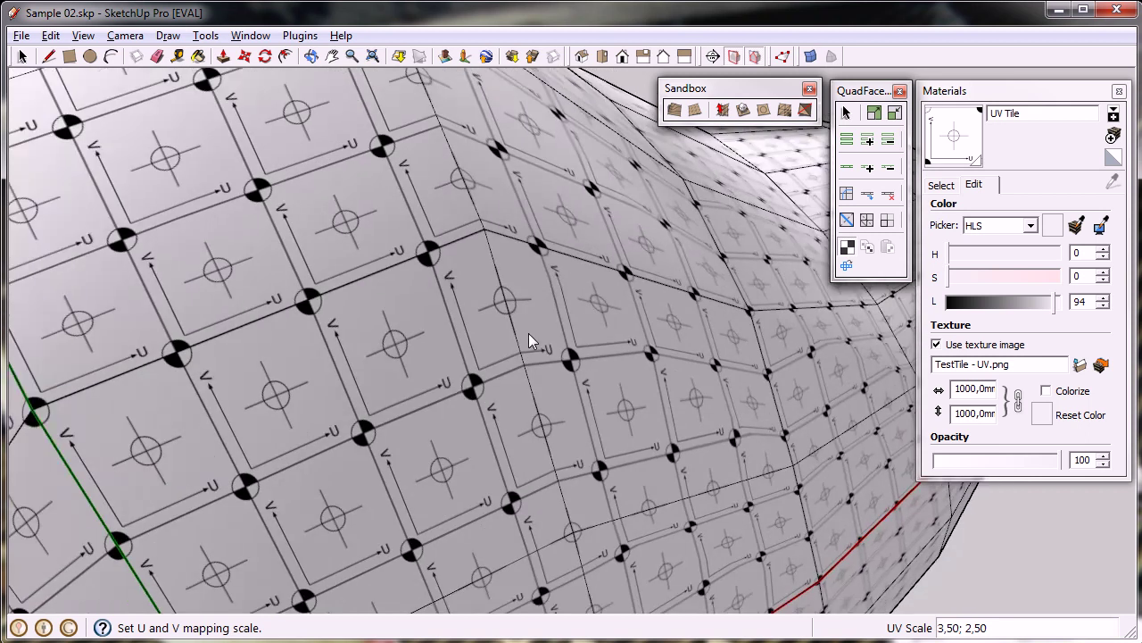
scroll(528, 333, down, 8)
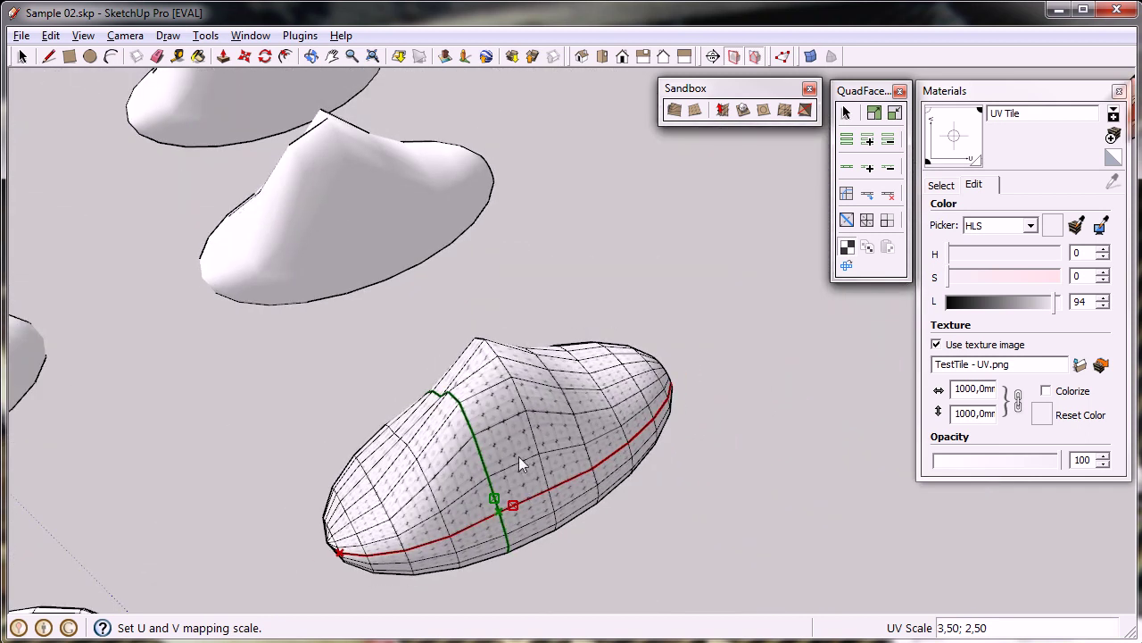
mouse_move(509, 495)
middle_down()
mouse_move(539, 331)
mouse_move(506, 502)
middle_up()
scroll(505, 503, up, 5)
scroll(548, 385, down, 3)
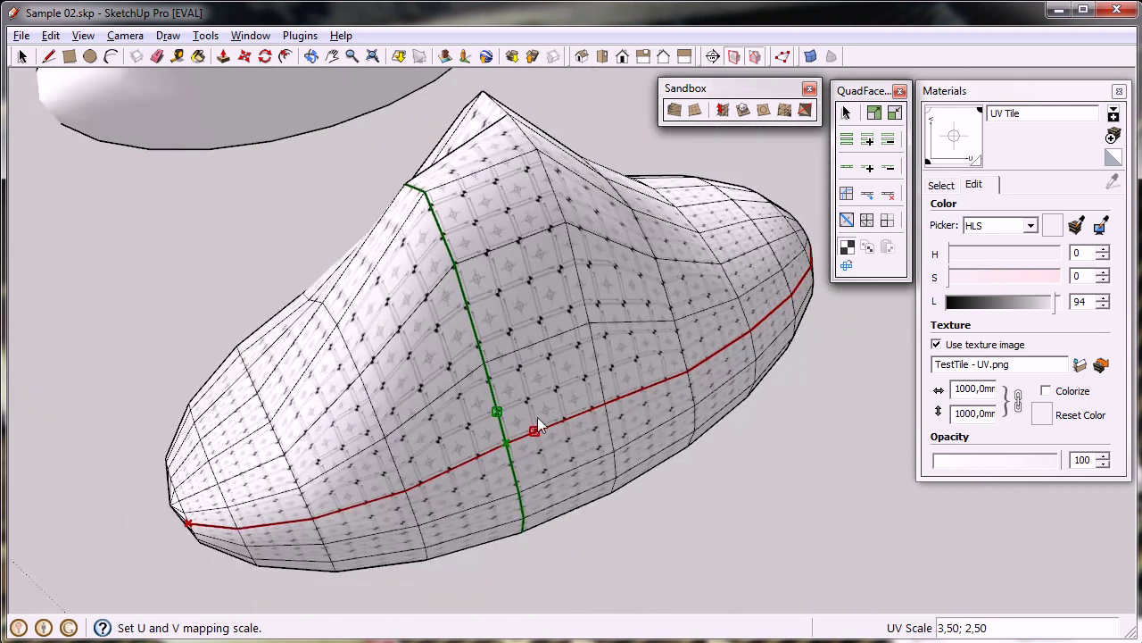
Step: Restart UV mapping with a new origin near the blob's lower middle, setting U and V edges
key(space)
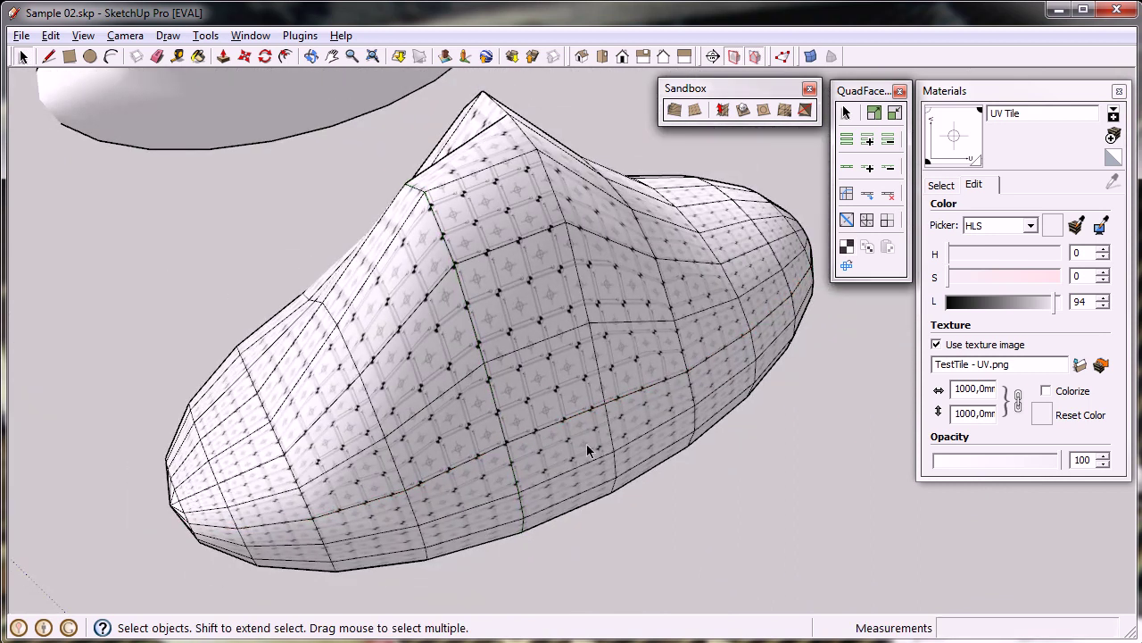
click(847, 247)
click(556, 425)
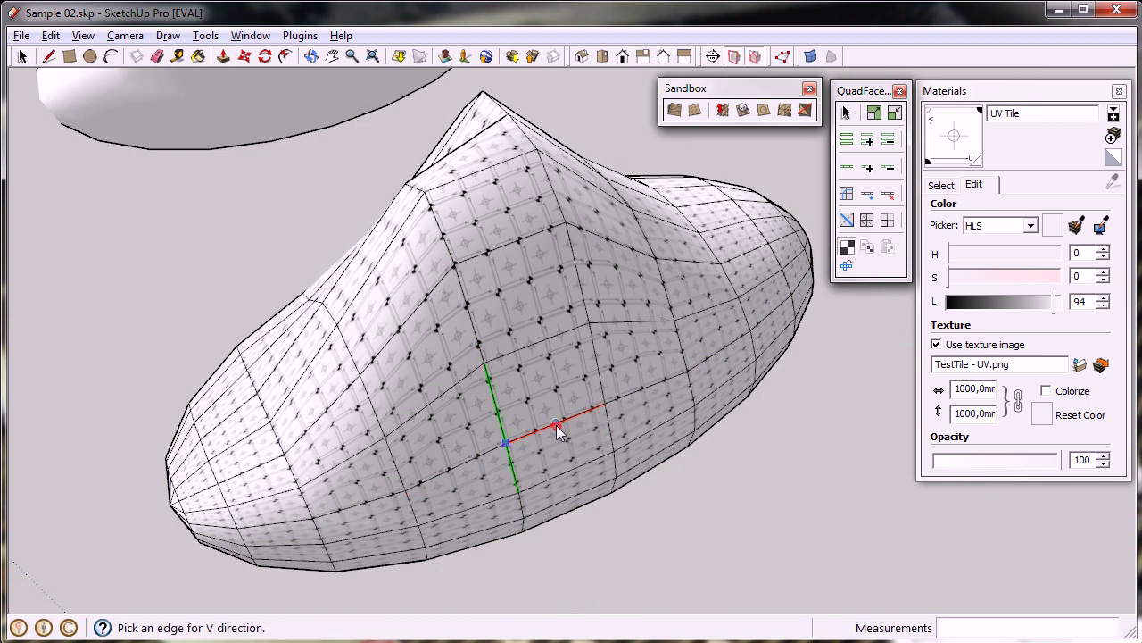
click(498, 410)
Step: Turn on Show UV Grid and orbit around the blob to check the checker pattern
right_click(540, 384)
click(615, 490)
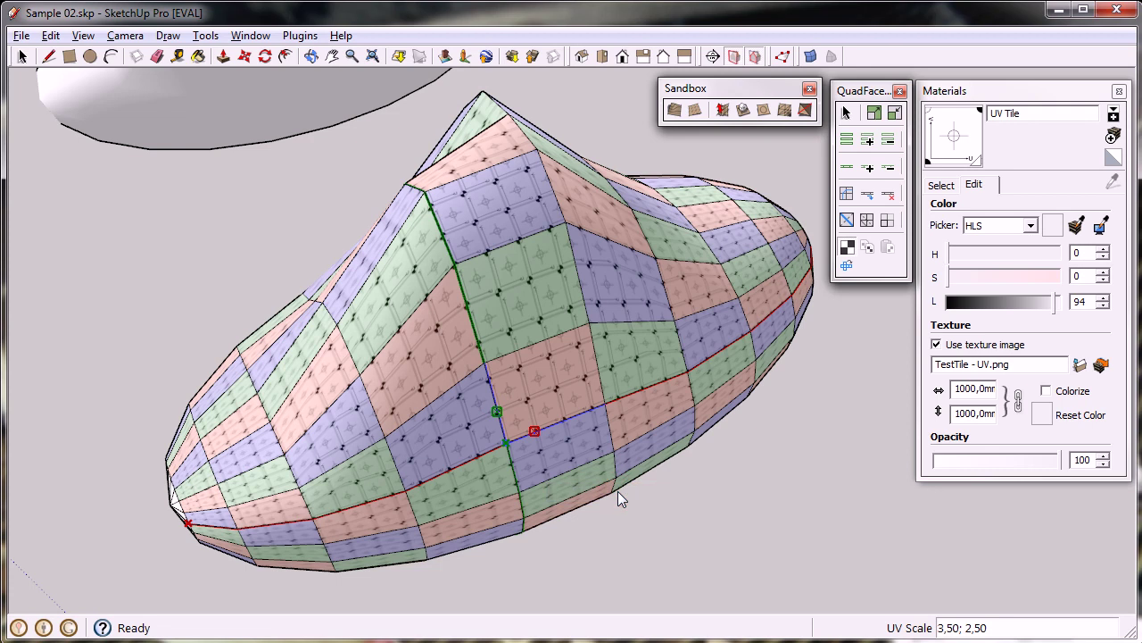
middle_drag(554, 338, 535, 184)
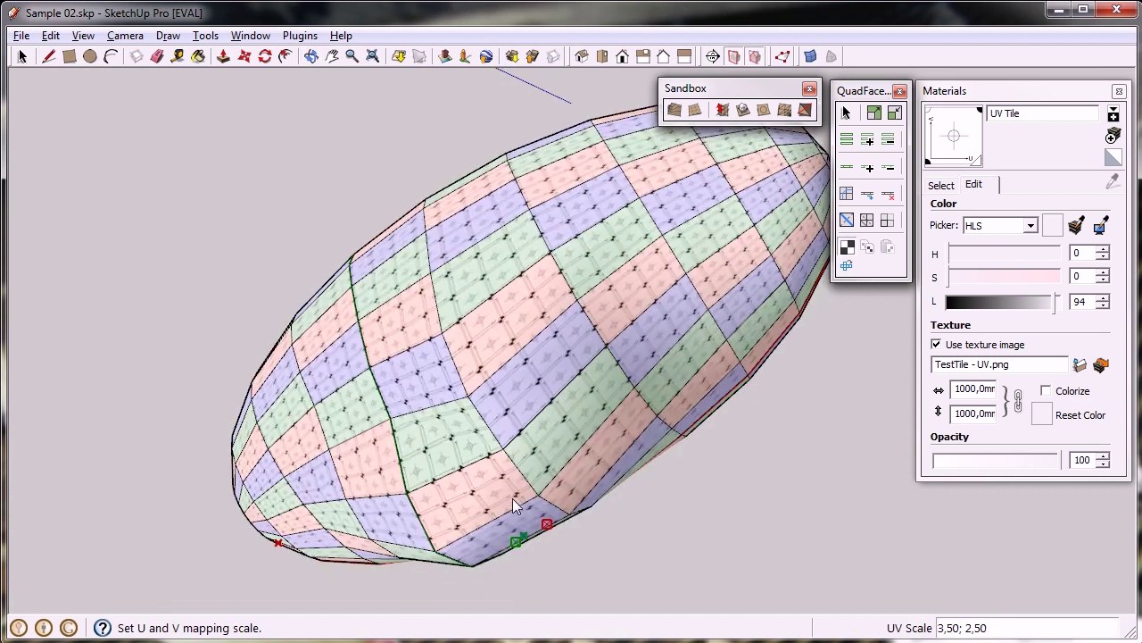
middle_drag(518, 451, 468, 355)
middle_drag(445, 491, 443, 447)
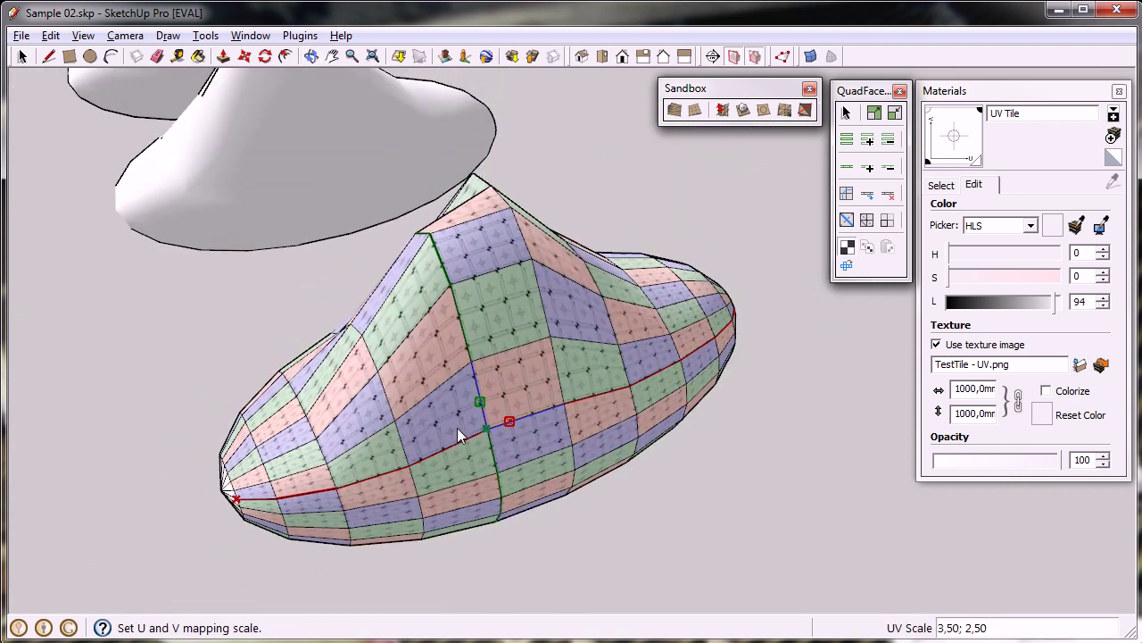
scroll(496, 371, up, 3)
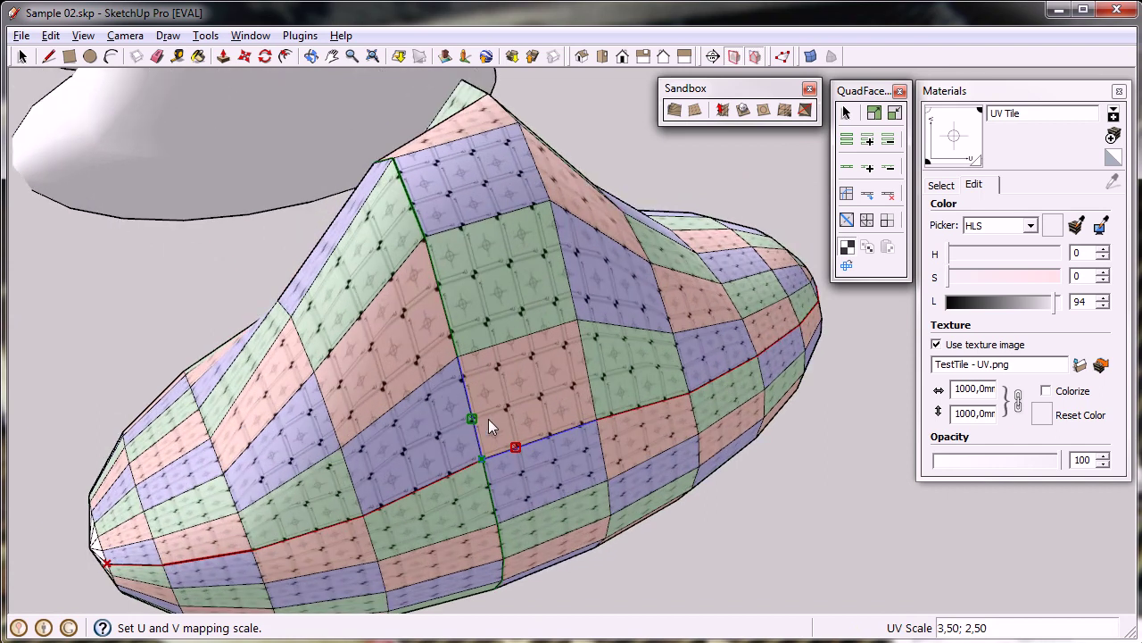
Step: Drag the V and U scale pins to 1,00;1,00 and orbit to inspect the mapping
drag(471, 418, 457, 356)
drag(515, 446, 595, 419)
scroll(555, 445, down, 5)
middle_drag(549, 450, 525, 495)
scroll(542, 442, down, 3)
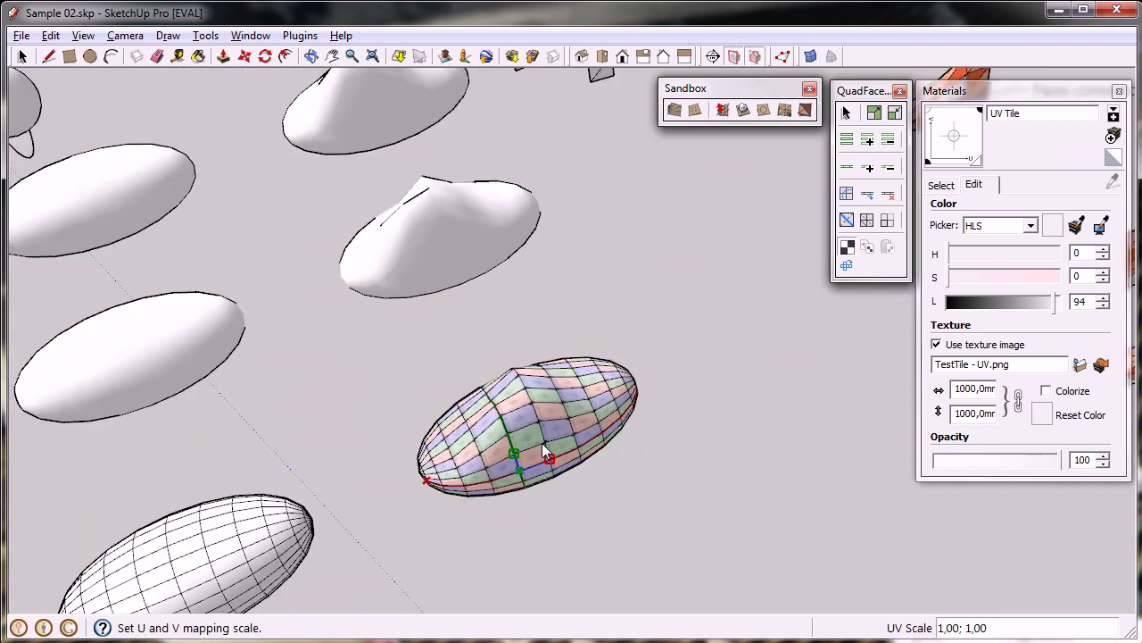
scroll(524, 452, up, 3)
middle_drag(525, 442, 527, 467)
key(space)
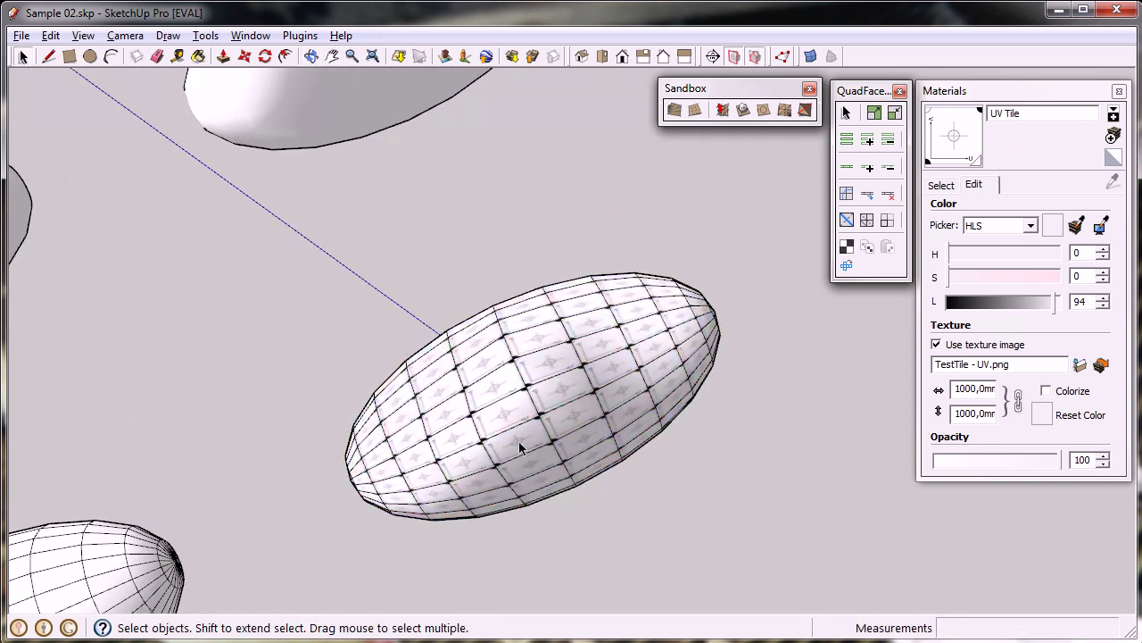
click(521, 446)
scroll(520, 446, up, 2)
middle_drag(516, 442, 541, 349)
scroll(535, 353, down, 3)
scroll(535, 355, down, 4)
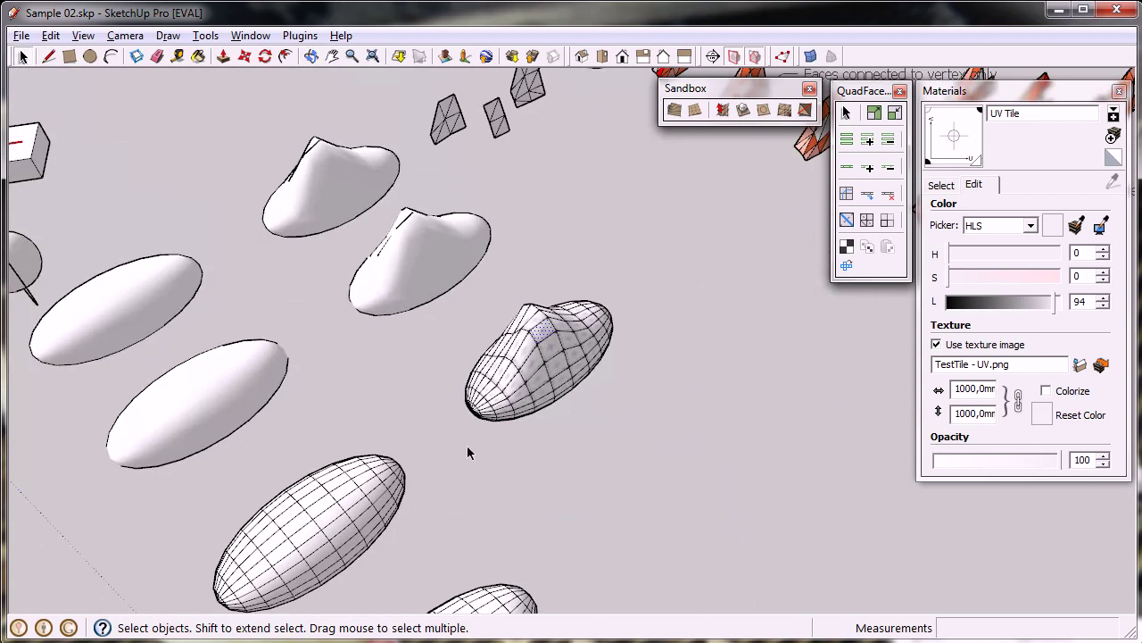
middle_drag(542, 359, 516, 395)
scroll(561, 354, up, 3)
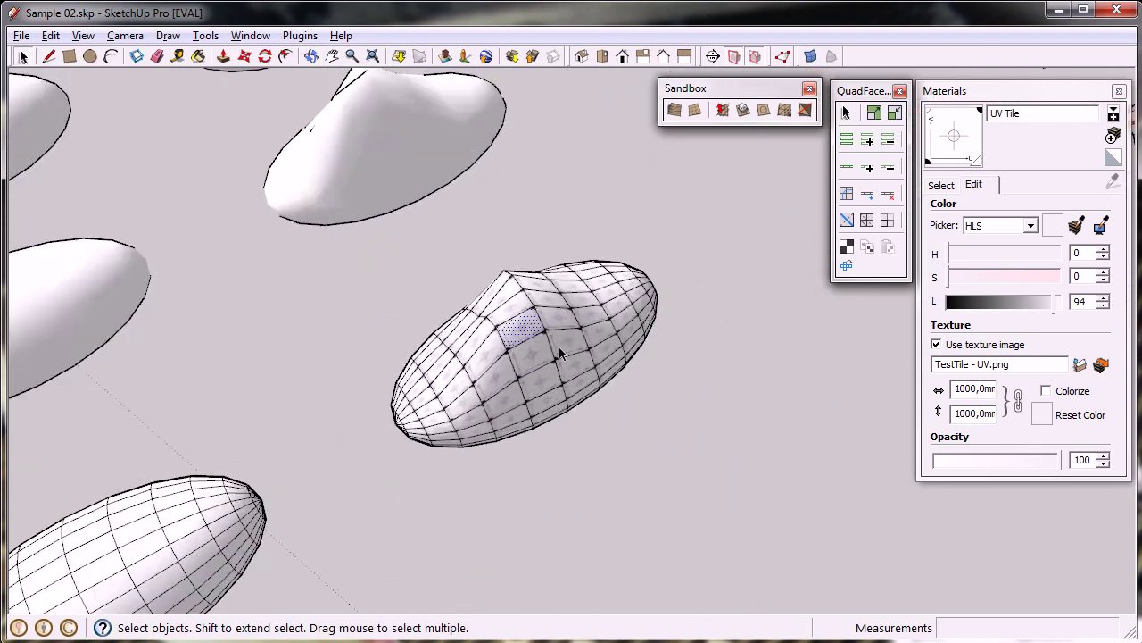
scroll(558, 354, up, 3)
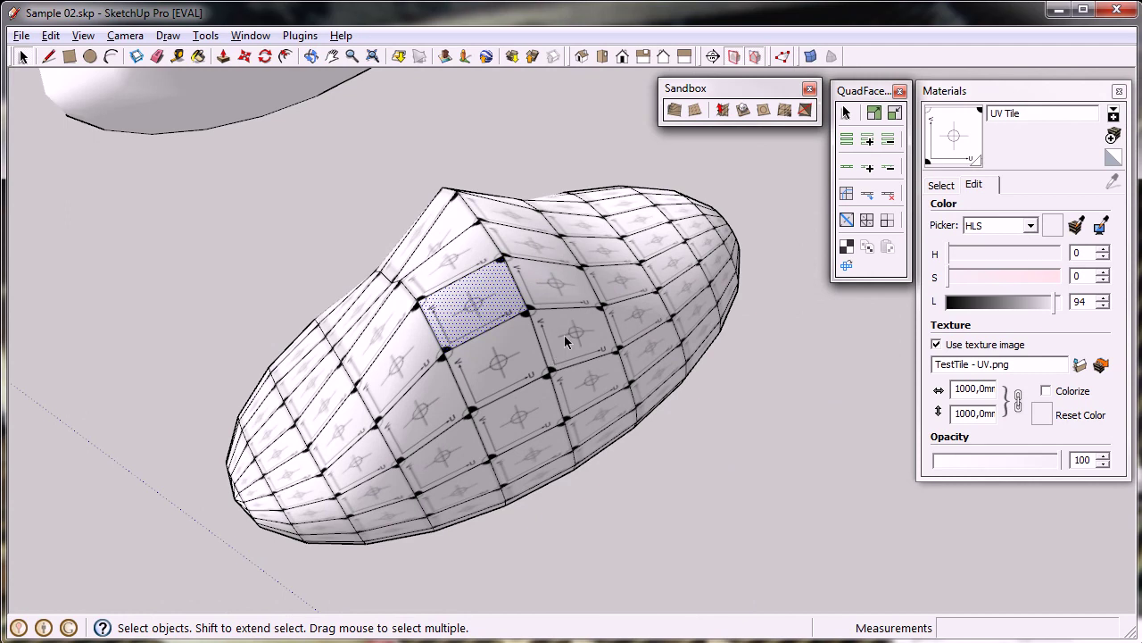
click(574, 330)
click(621, 283)
scroll(670, 282, up, 5)
scroll(662, 308, down, 8)
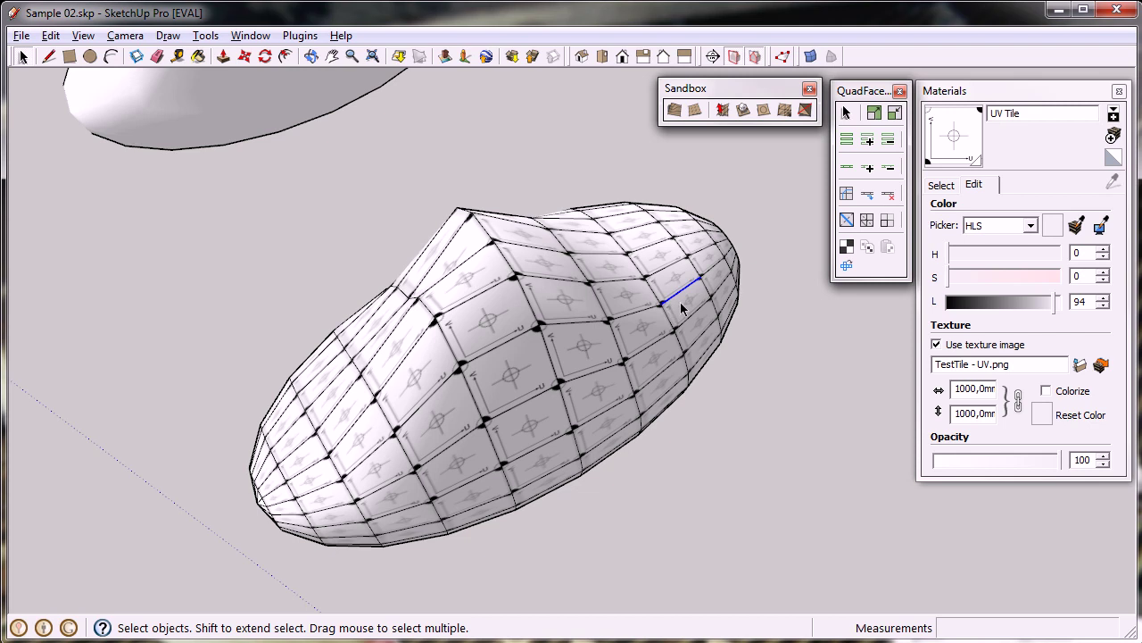
Step: Deselect, open recent UV Arch.skp without saving Sample 02.skp, and orbit the wall view
click(683, 301)
click(725, 404)
click(21, 36)
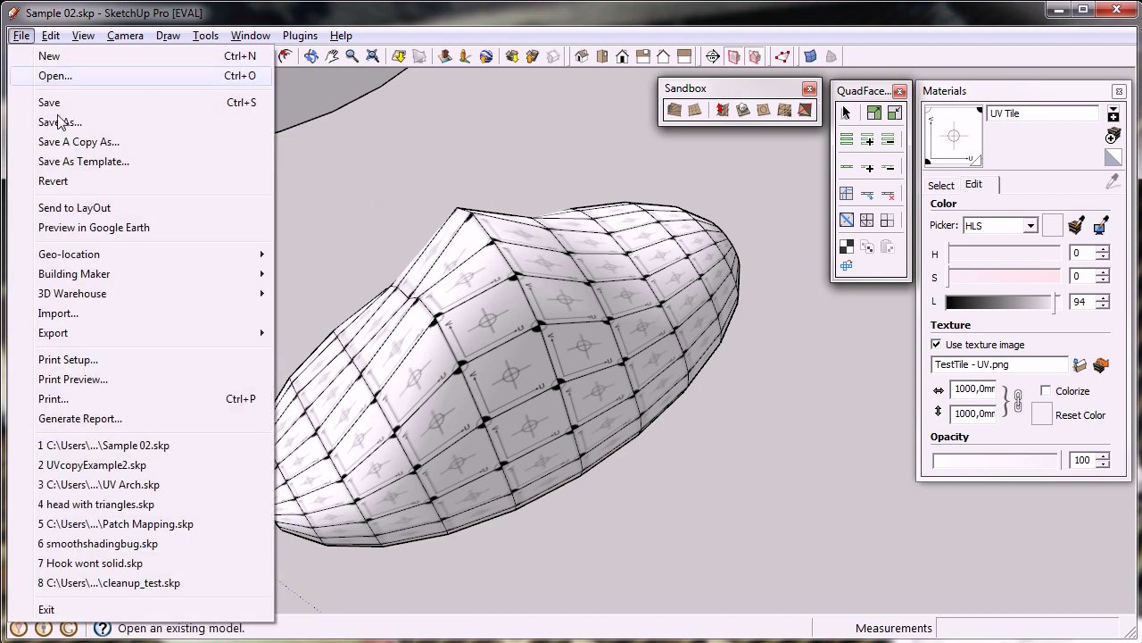
click(165, 487)
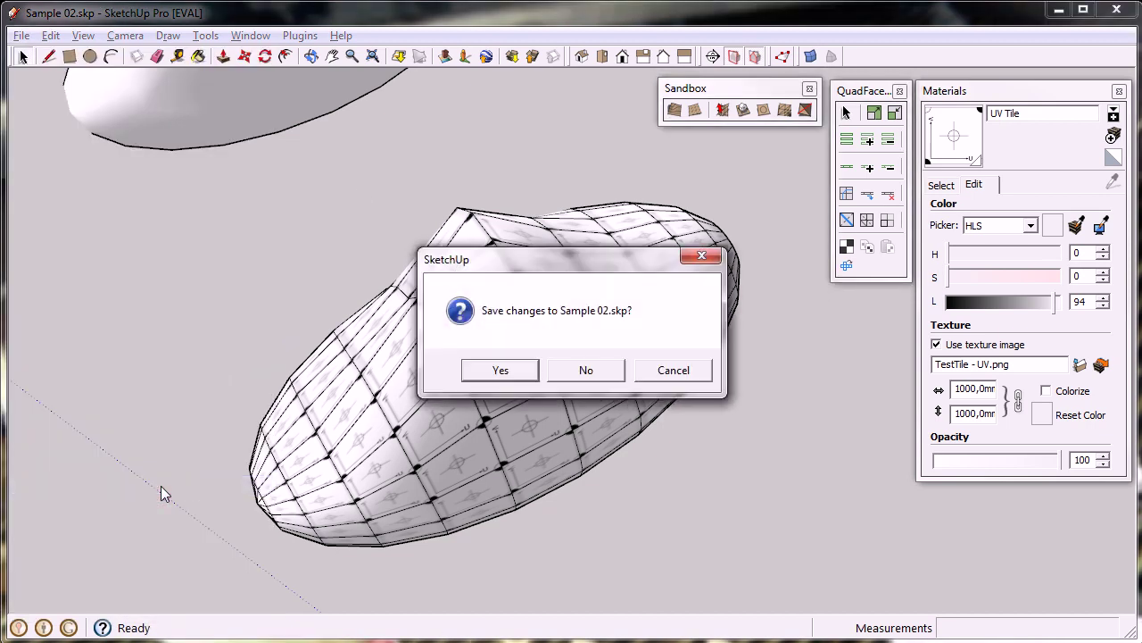
click(586, 370)
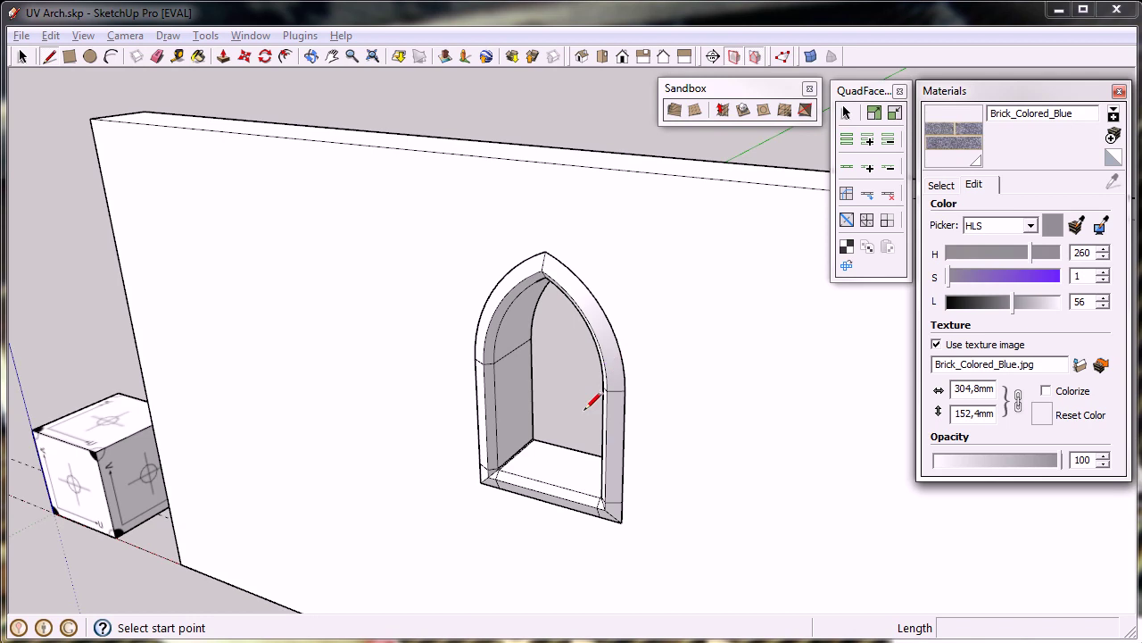
middle_drag(586, 409, 585, 486)
key(space)
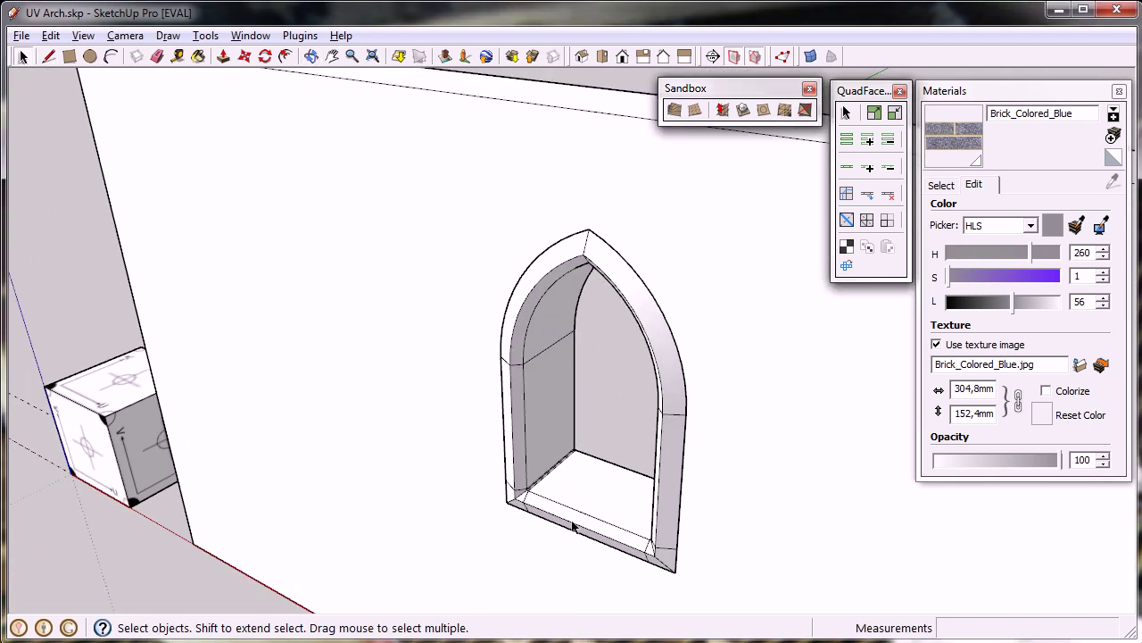
Step: Open the arch component for editing and orbit to view its lower-left corner
double_click(560, 488)
scroll(535, 496, up, 4)
middle_drag(538, 498, 582, 503)
scroll(582, 502, down, 3)
scroll(582, 503, up, 3)
scroll(582, 502, down, 3)
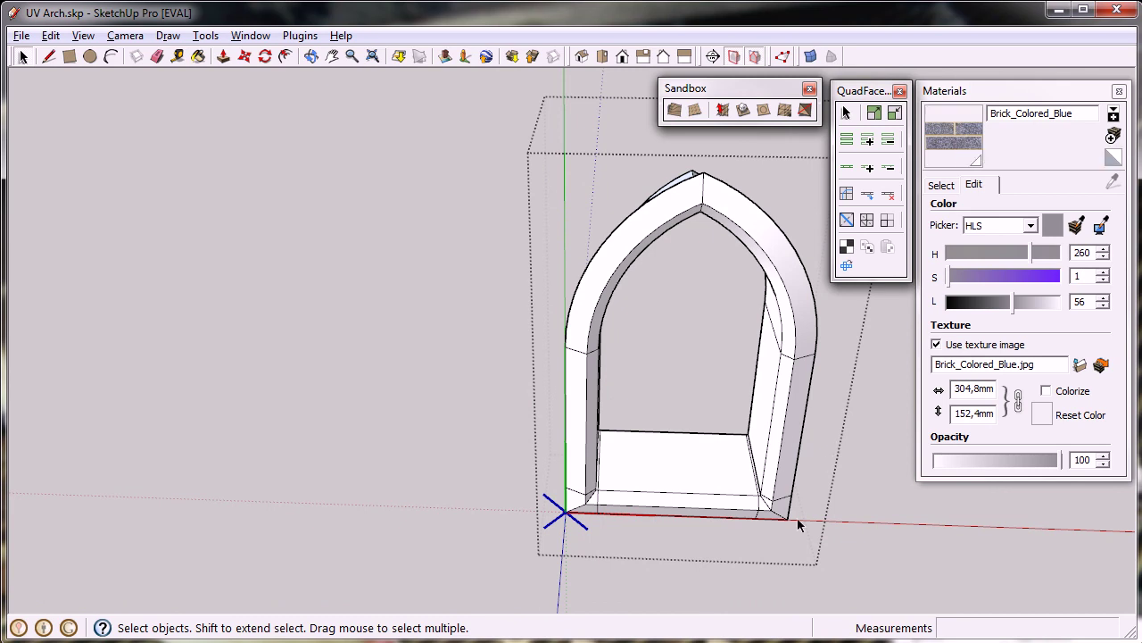
middle_drag(745, 507, 631, 421)
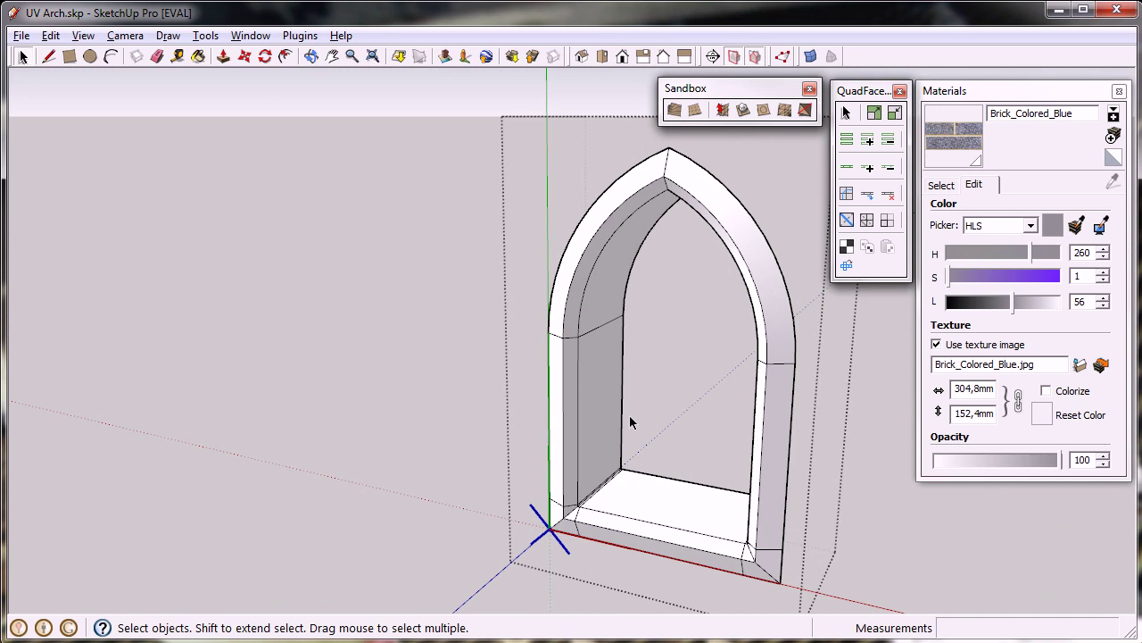
Step: UV-map the arch's Brick_Colored_Blue texture, U along the vertical corner edge, V along the short bottom edge
click(847, 247)
scroll(559, 495, up, 3)
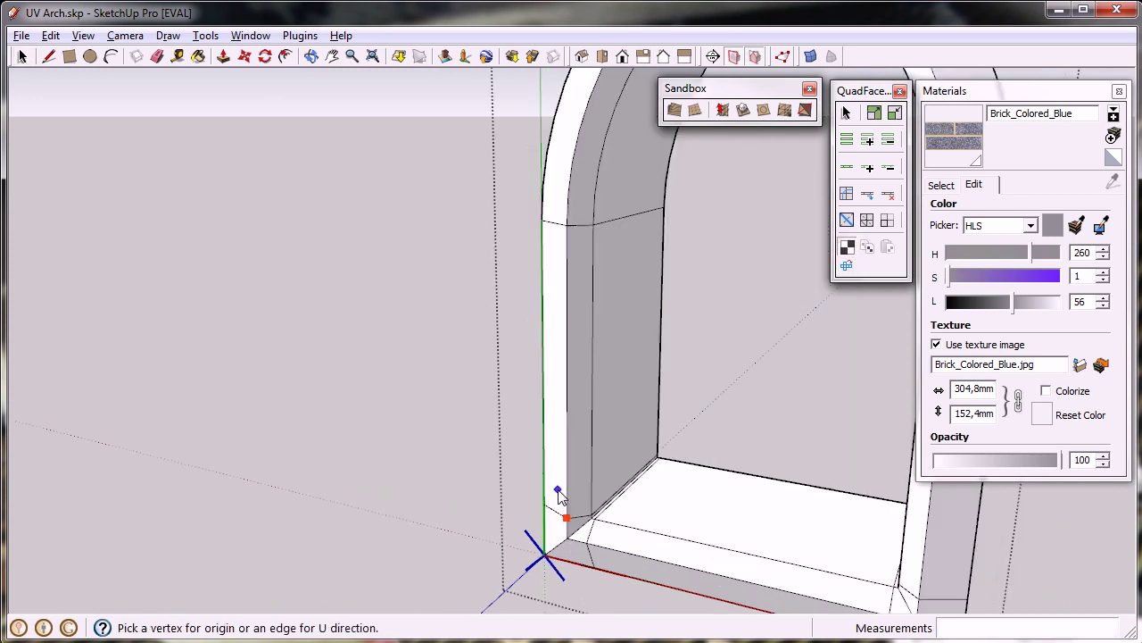
scroll(552, 490, up, 1)
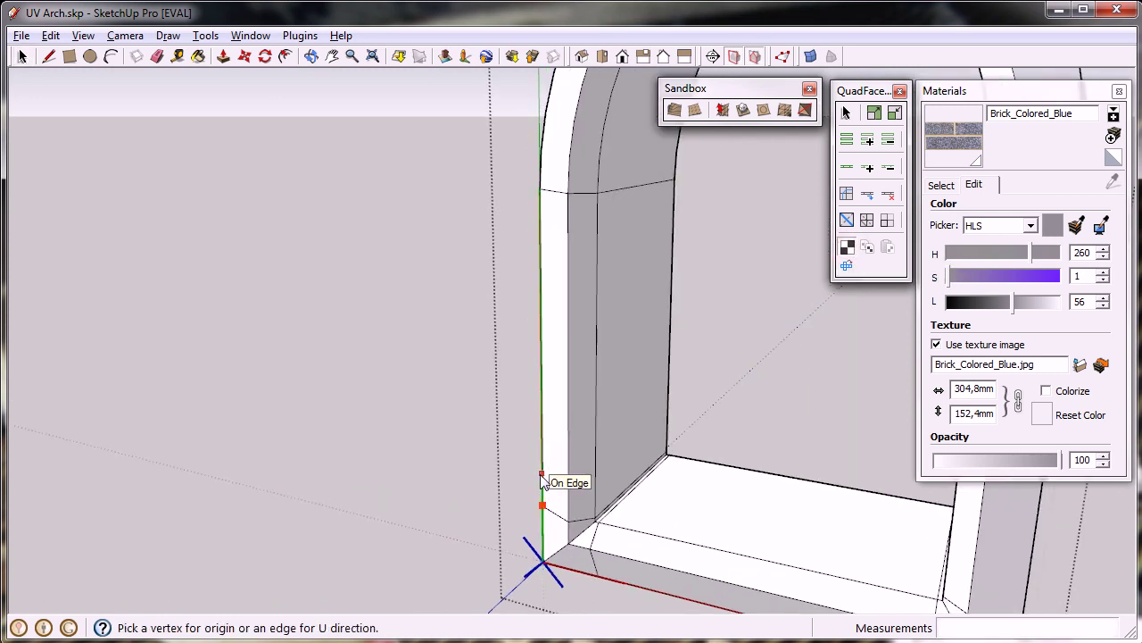
click(542, 481)
scroll(543, 504, up, 3)
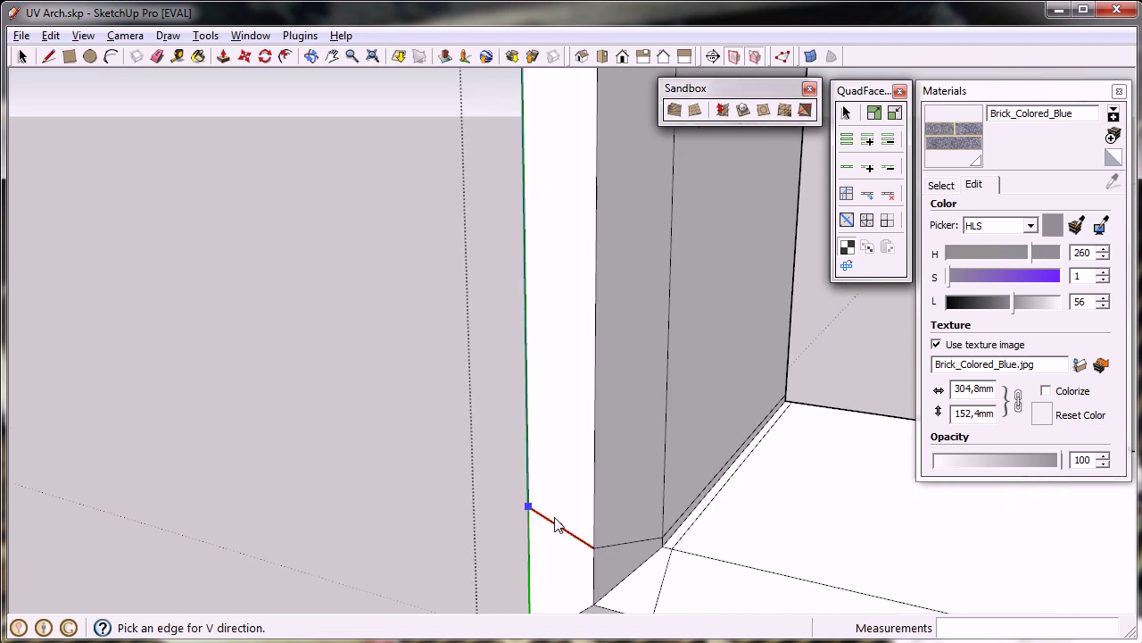
click(555, 523)
scroll(558, 517, down, 5)
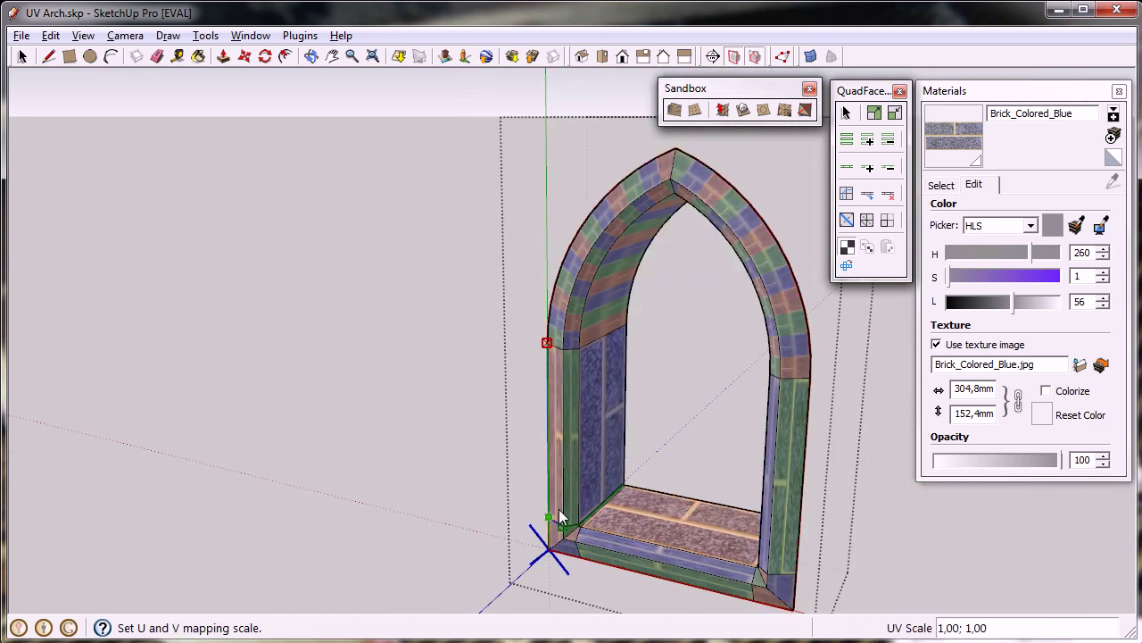
middle_drag(565, 437, 653, 461)
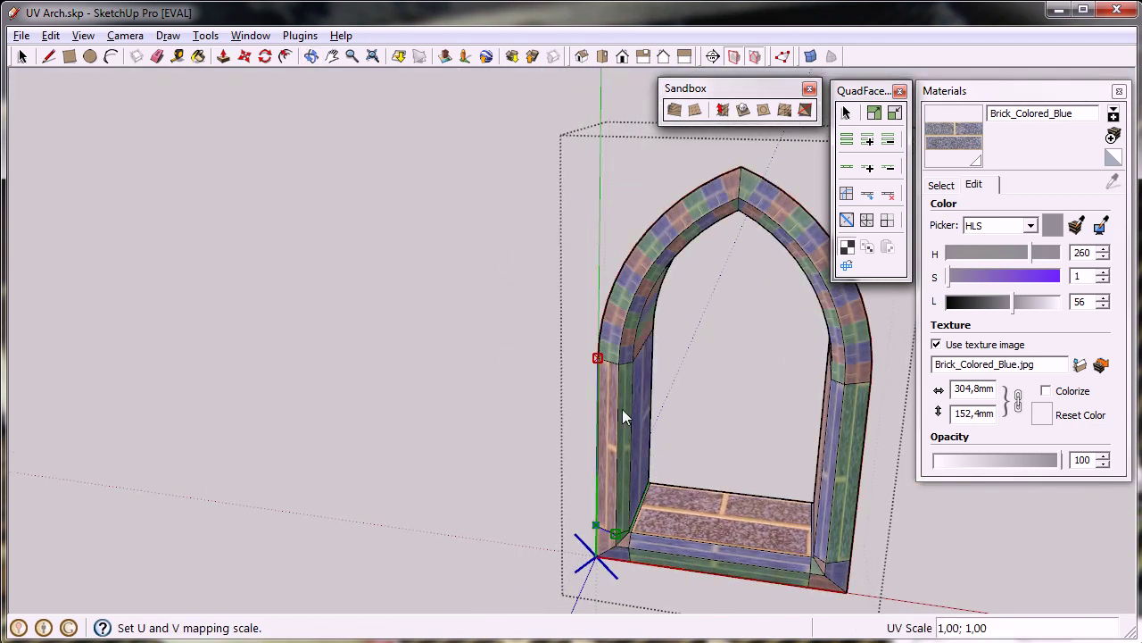
scroll(622, 407, down, 3)
scroll(735, 451, up, 4)
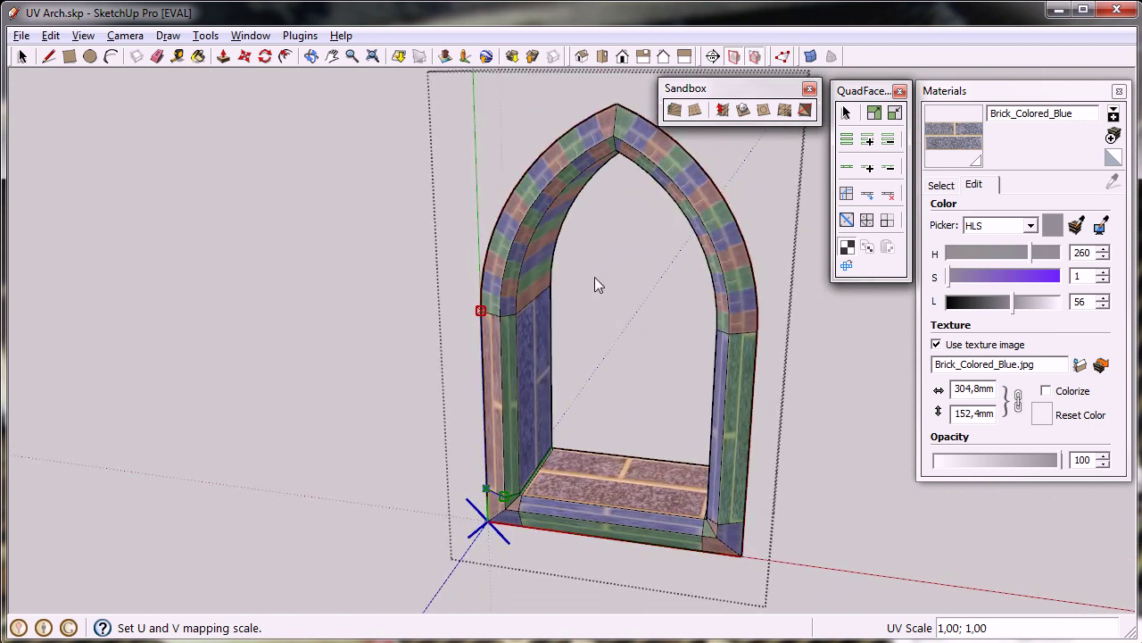
middle_drag(544, 251, 539, 270)
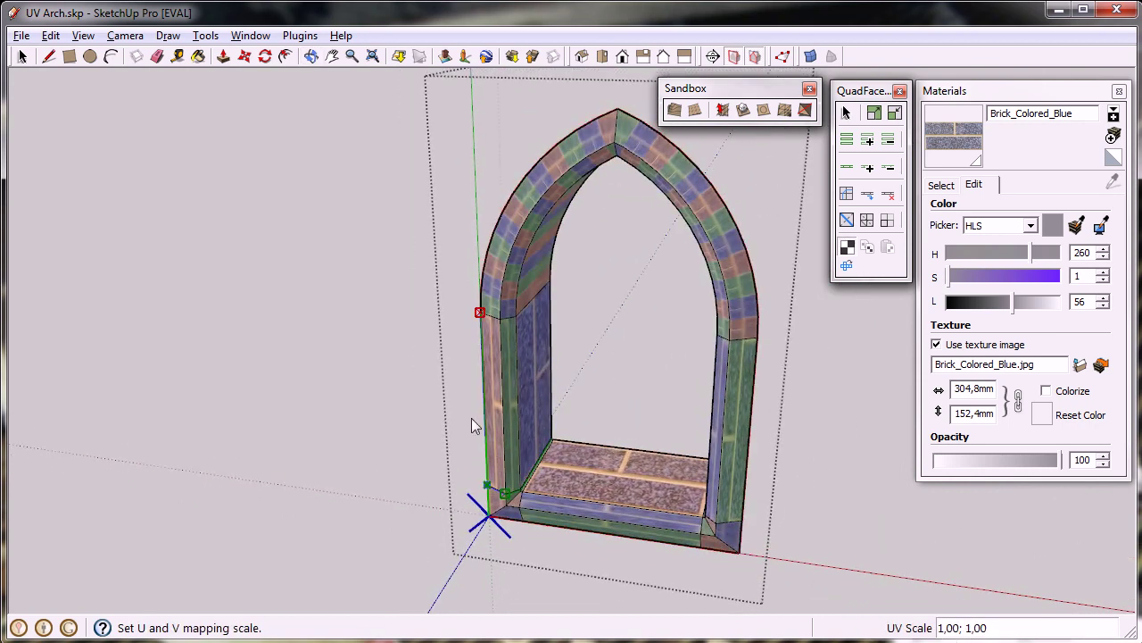
Step: Set the UV scale to 500 mm, then shrink U so the mapping reads about 273 by 500 mm
scroll(496, 408, up, 2)
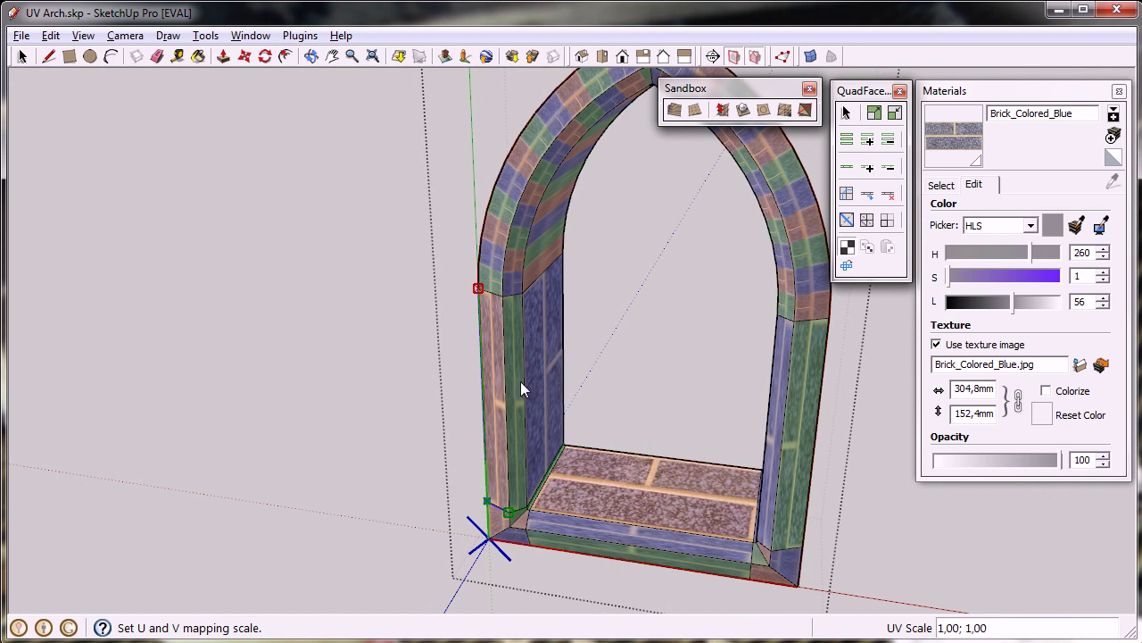
text(500mm)
key(Return)
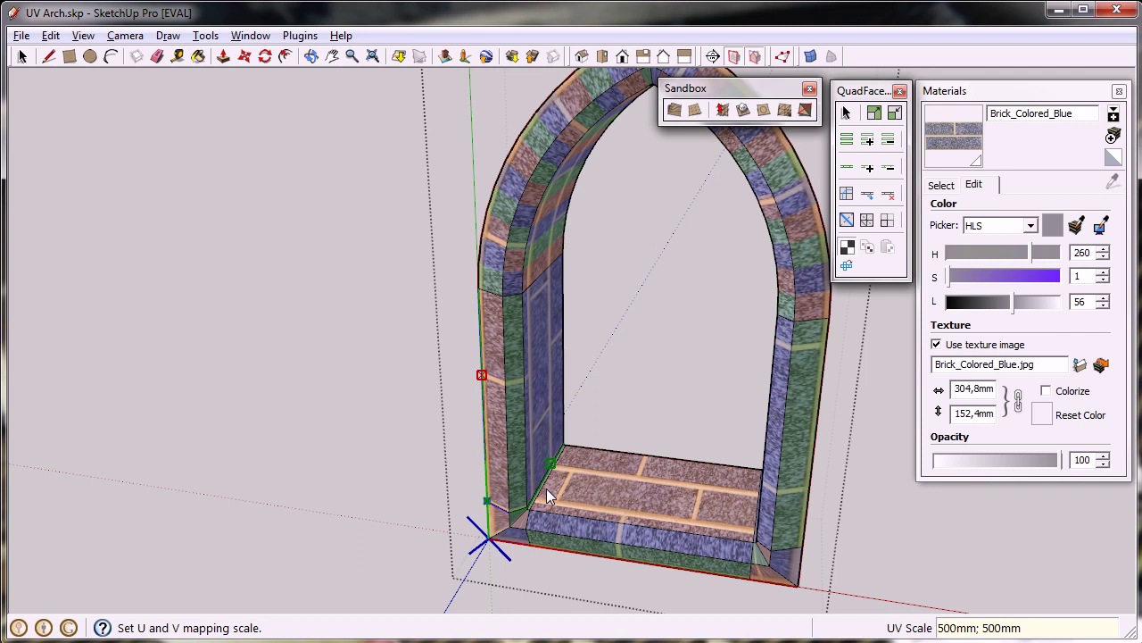
middle_drag(529, 490, 489, 409)
drag(487, 378, 496, 441)
Step: Hide the UV grid to reveal the bricks and reduce the texture's U scale
right_click(505, 378)
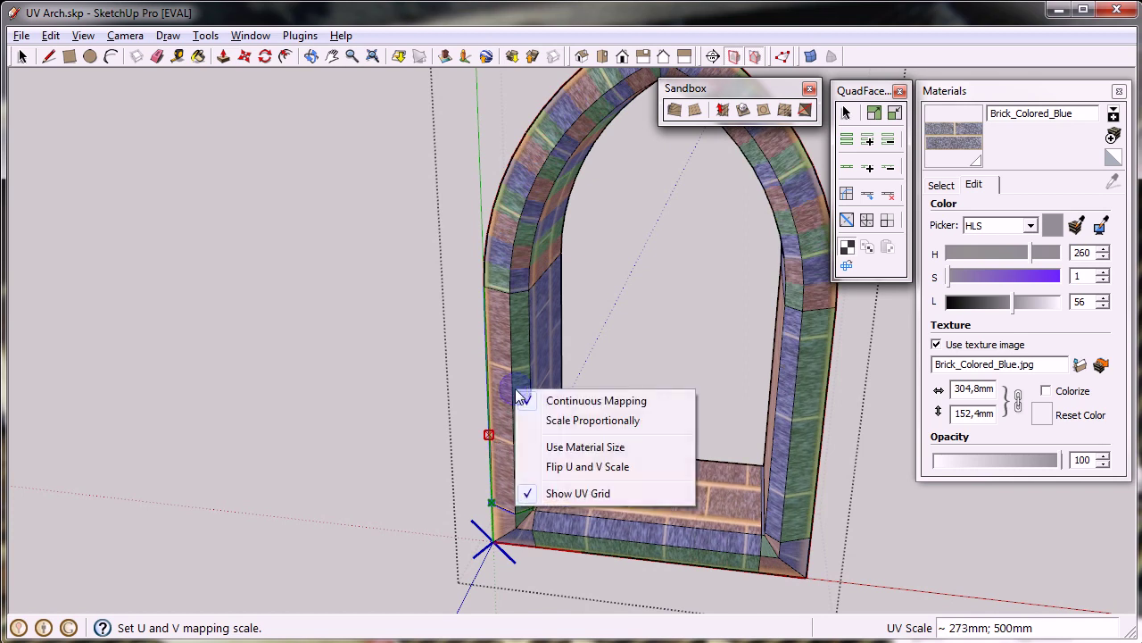
click(557, 489)
scroll(503, 496, down, 2)
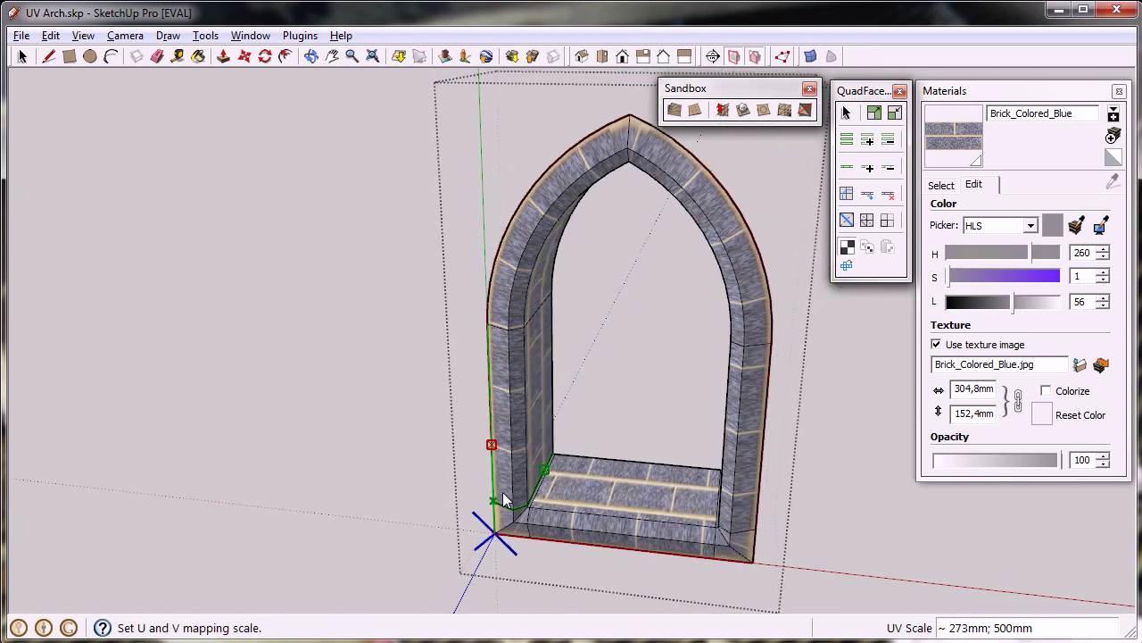
drag(494, 448, 495, 451)
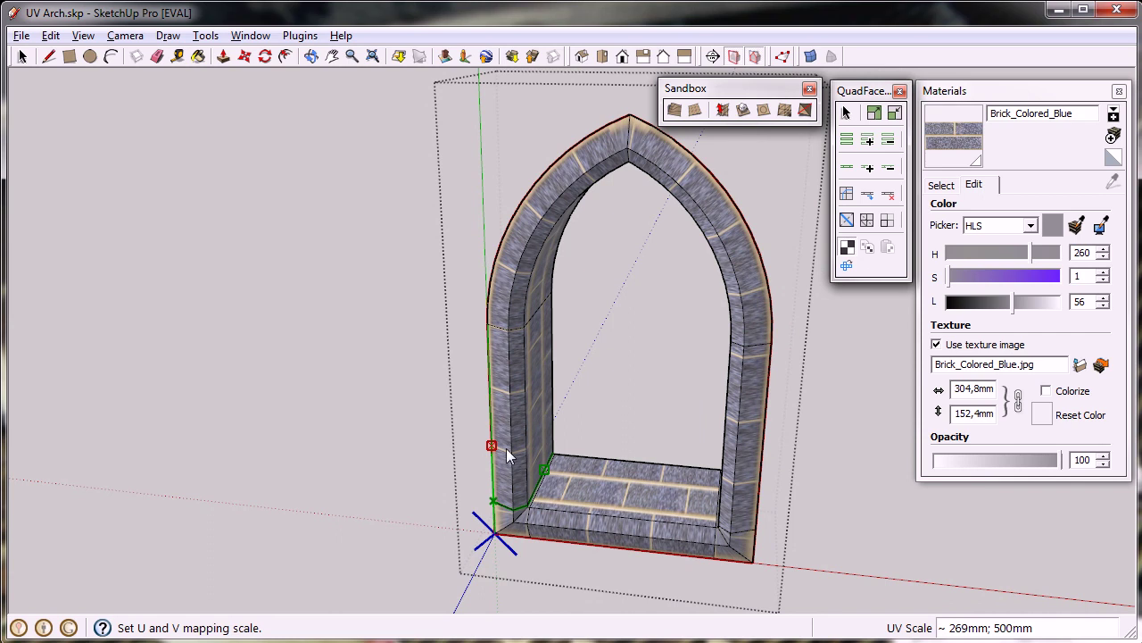
middle_drag(526, 479, 535, 408)
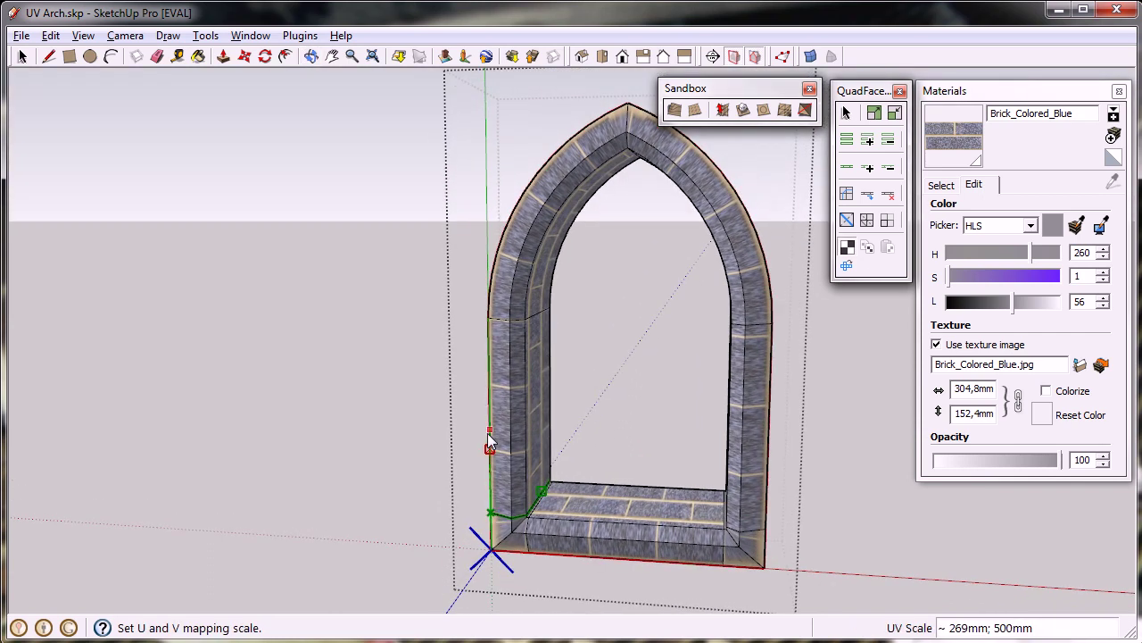
mouse_move(490, 439)
mouse_down()
mouse_move(490, 489)
mouse_move(487, 431)
mouse_up()
Step: Tune V to about 221 mm and U to about 147 mm so the bricks look proportional
scroll(507, 482, up, 2)
drag(561, 499, 540, 537)
scroll(541, 538, up, 2)
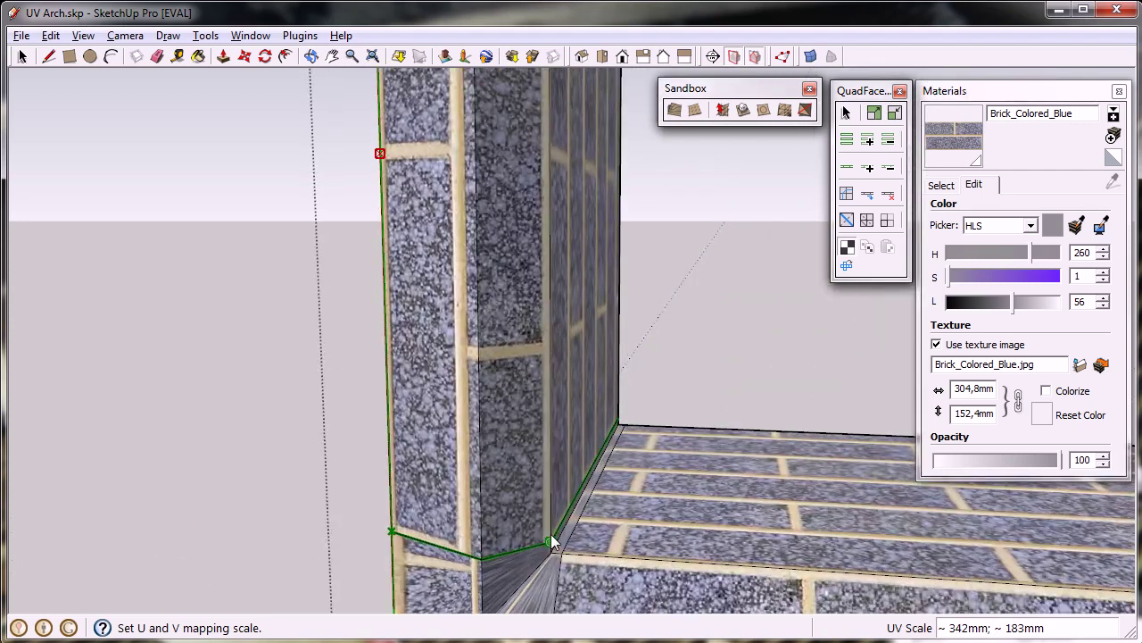
drag(555, 541, 564, 534)
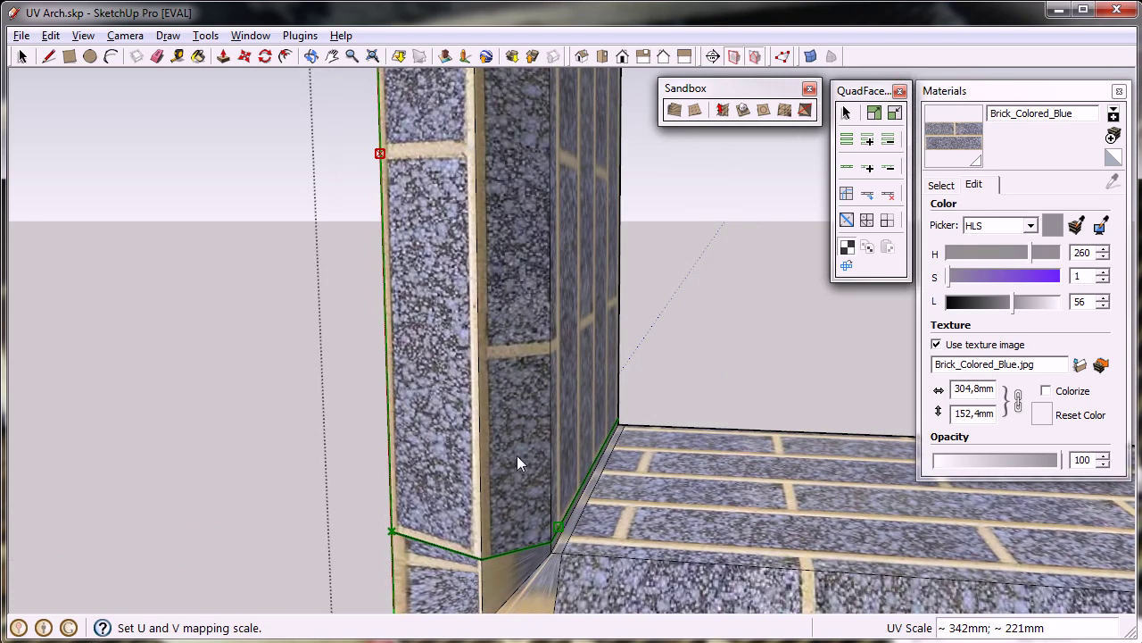
middle_drag(444, 224, 466, 355)
scroll(467, 353, down, 3)
scroll(469, 244, down, 1)
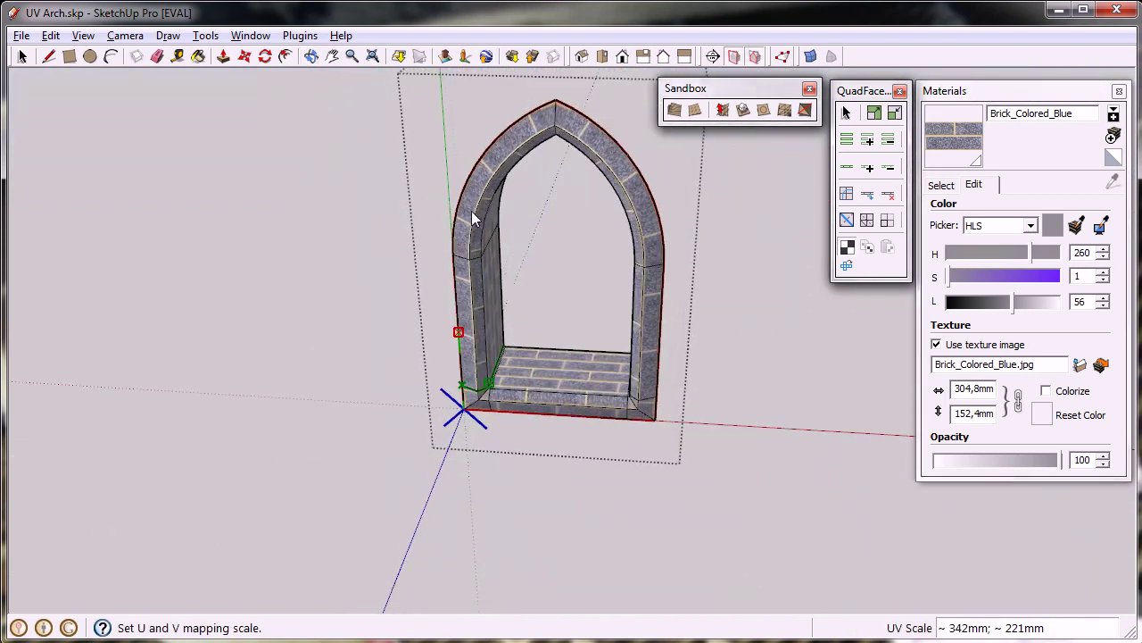
scroll(528, 132, up, 1)
scroll(528, 132, up, 2)
drag(424, 444, 427, 488)
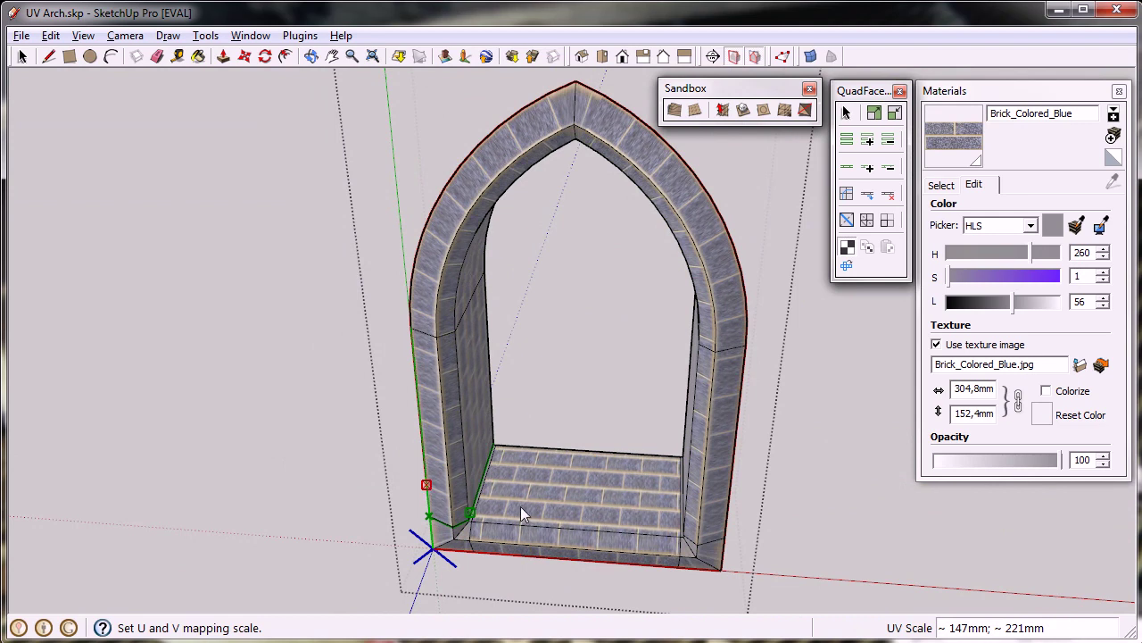
Step: Orbit to a frontal view to check the brick mapping around the arch apex
middle_drag(525, 507, 534, 217)
scroll(474, 246, down, 1)
scroll(529, 179, up, 5)
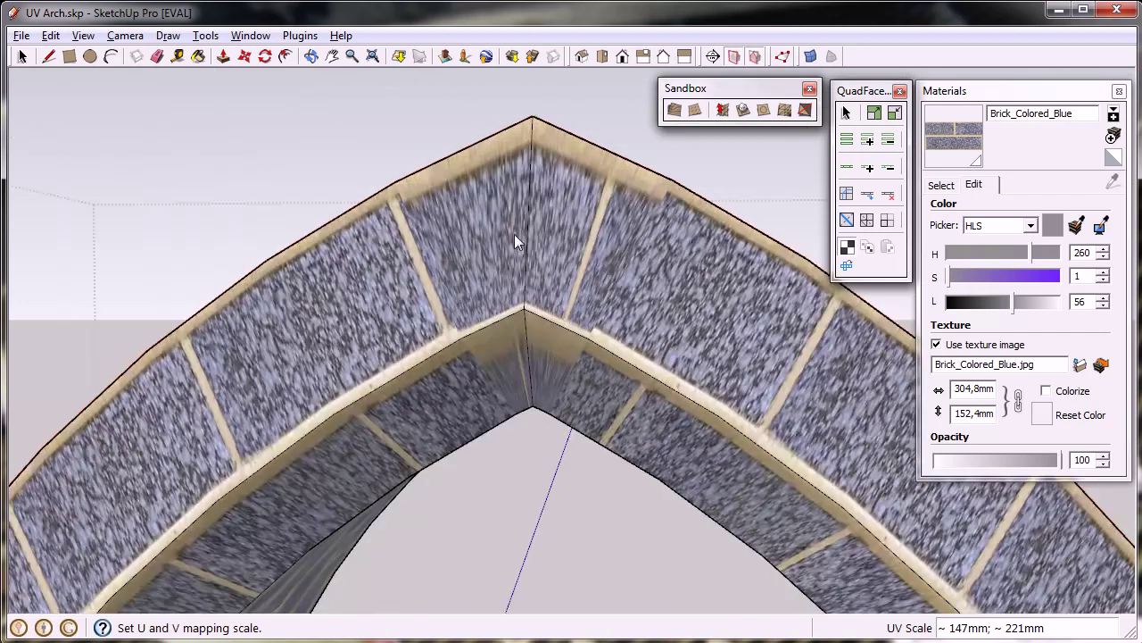
middle_drag(514, 234, 509, 357)
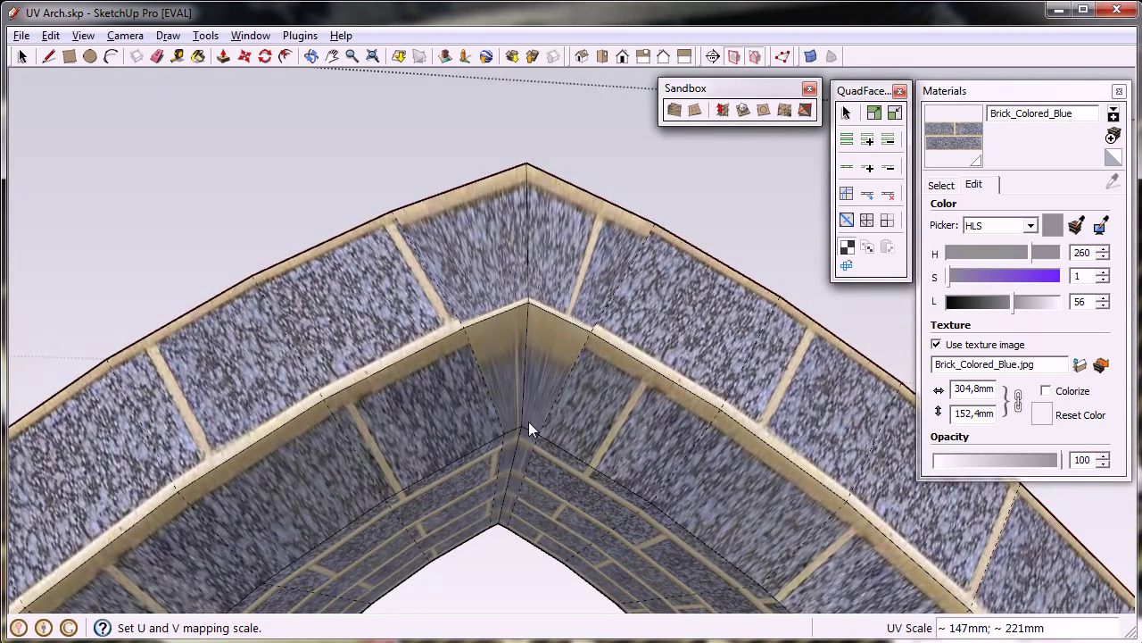
Step: Leave UV mapping and window-select the arch's upper faces
middle_drag(515, 223, 491, 356)
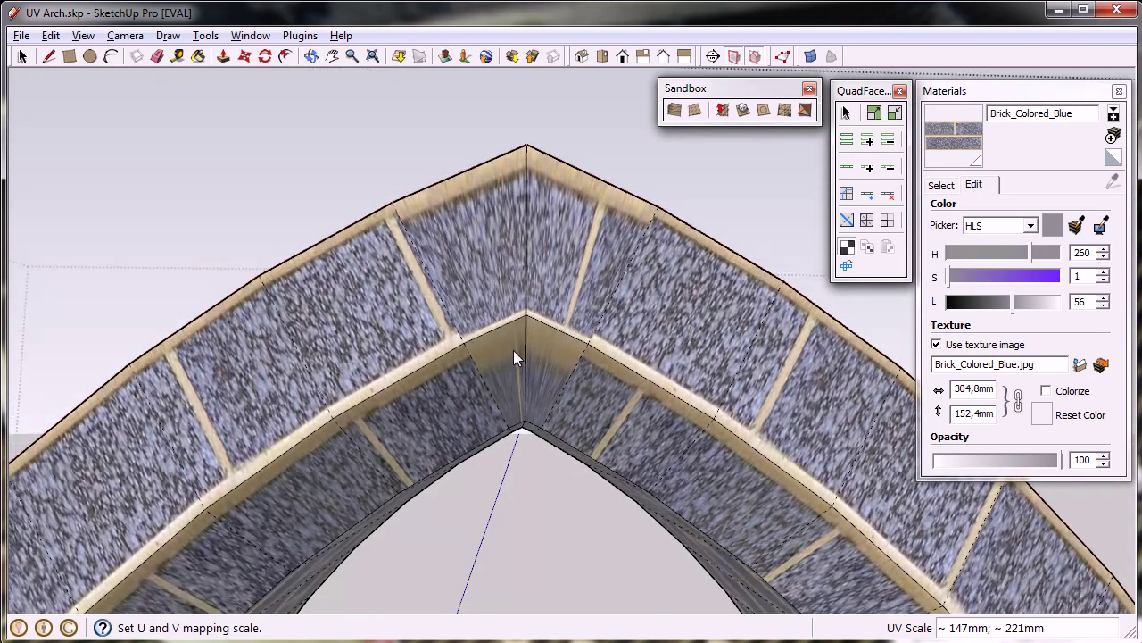
scroll(500, 295, down, 5)
scroll(464, 349, up, 2)
key(space)
drag(294, 204, 714, 472)
Step: Triangulate the selected upper arch quads and inspect the apex
scroll(523, 292, up, 4)
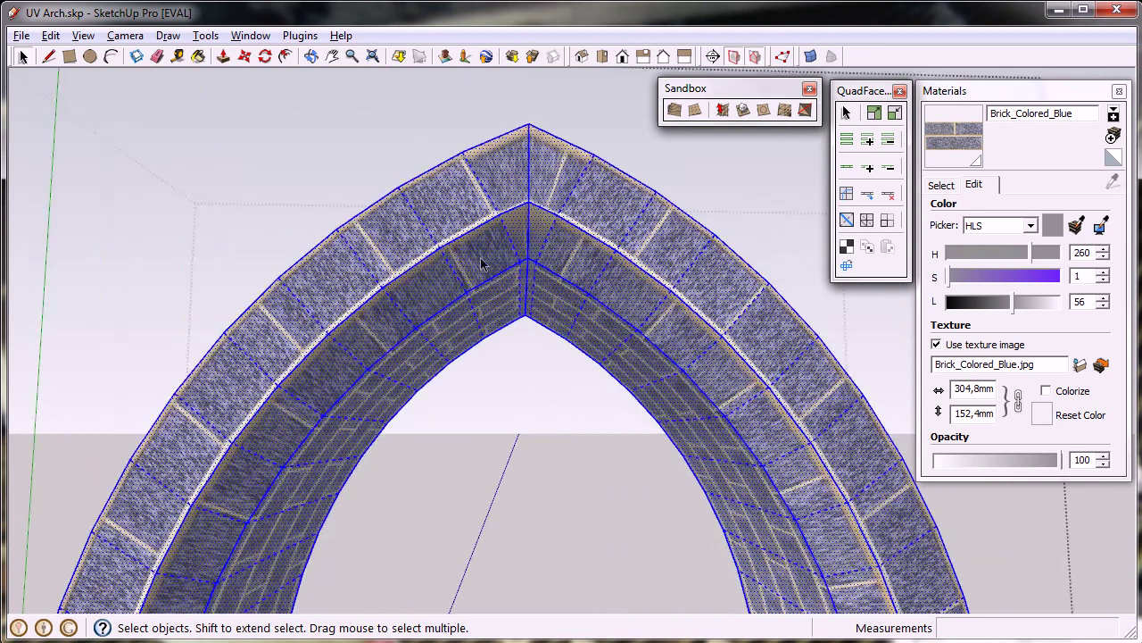
click(865, 227)
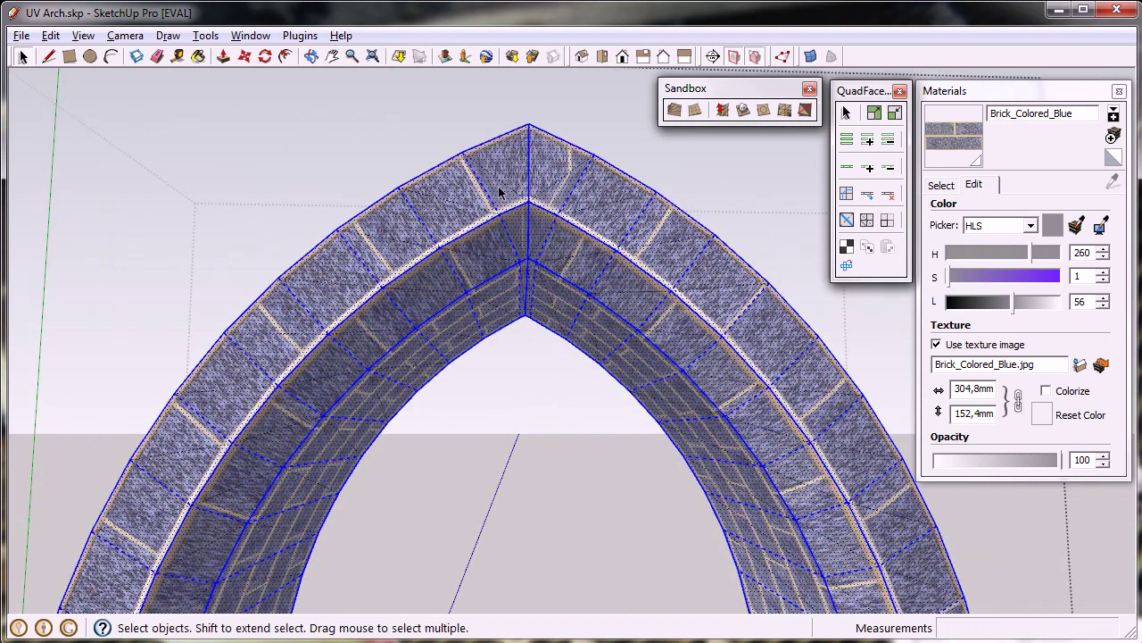
middle_drag(502, 194, 503, 257)
scroll(502, 219, up, 3)
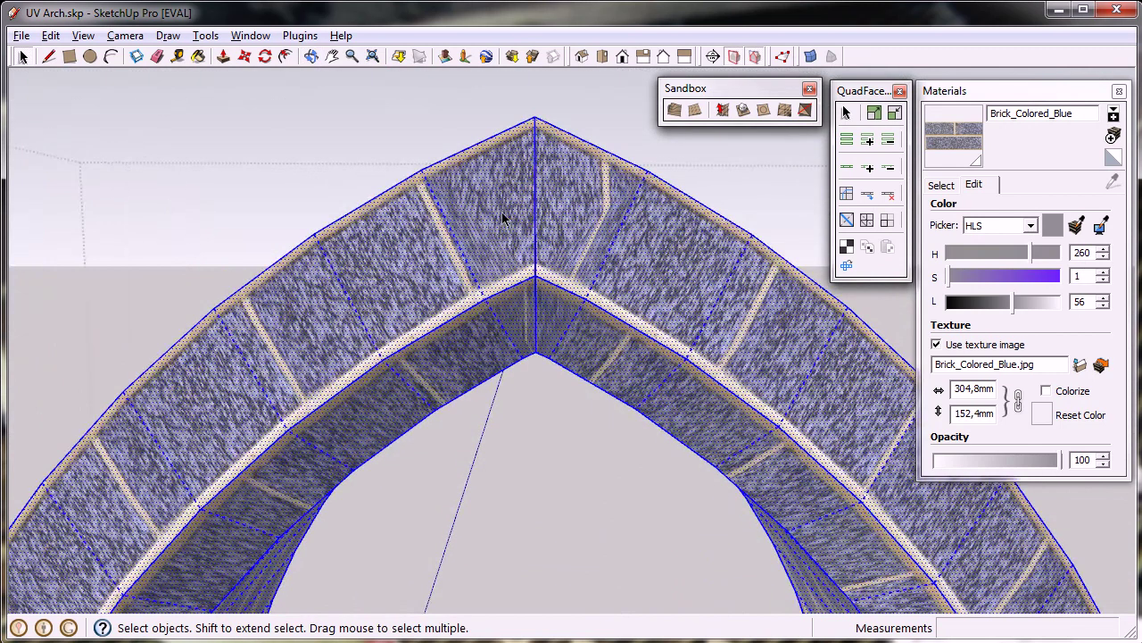
Step: Check the upper-left arch face and the arch's depth, then clear the selection
click(502, 217)
scroll(502, 211, down, 2)
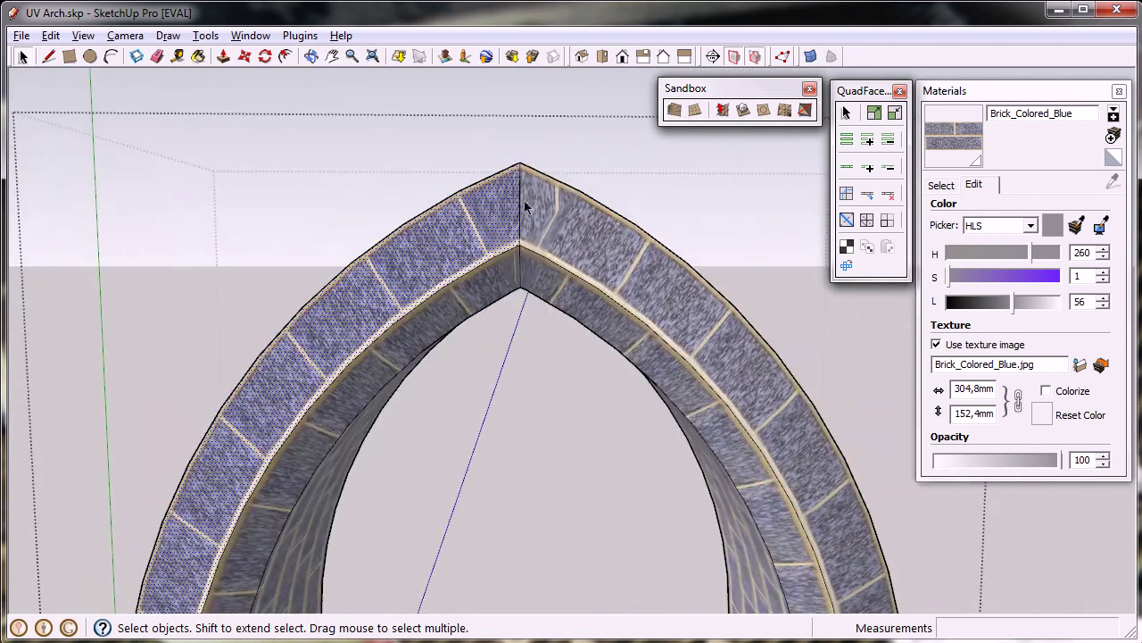
scroll(525, 194, down, 5)
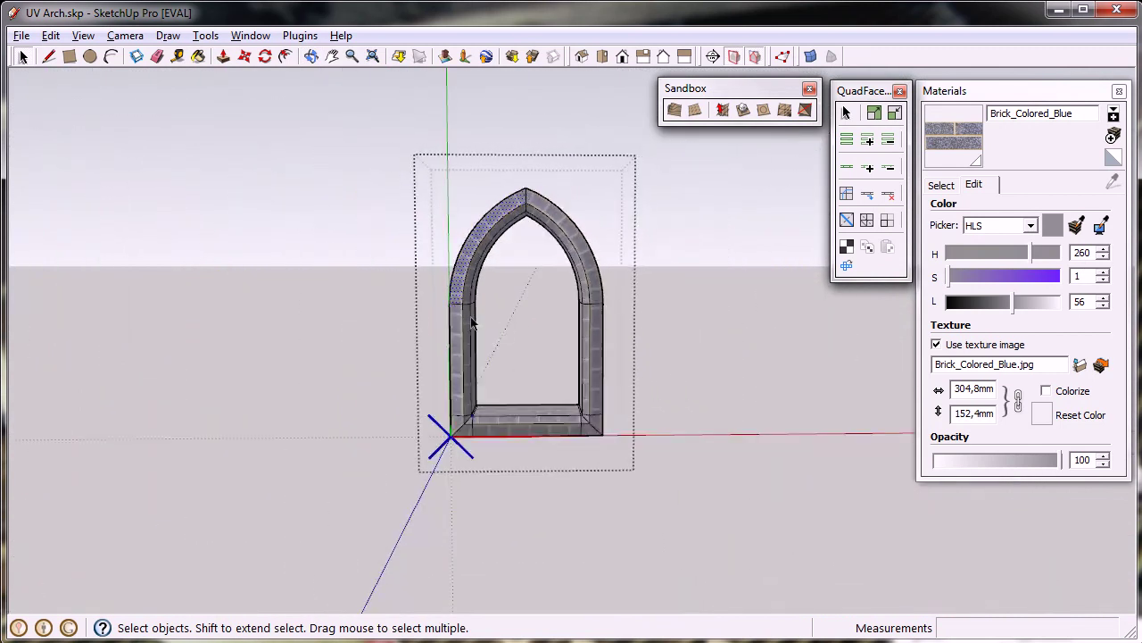
mouse_move(471, 323)
middle_down()
mouse_move(441, 352)
mouse_move(500, 352)
mouse_move(478, 380)
mouse_move(496, 430)
mouse_move(477, 383)
mouse_move(627, 276)
mouse_move(486, 368)
middle_up()
click(521, 334)
scroll(462, 330, up, 4)
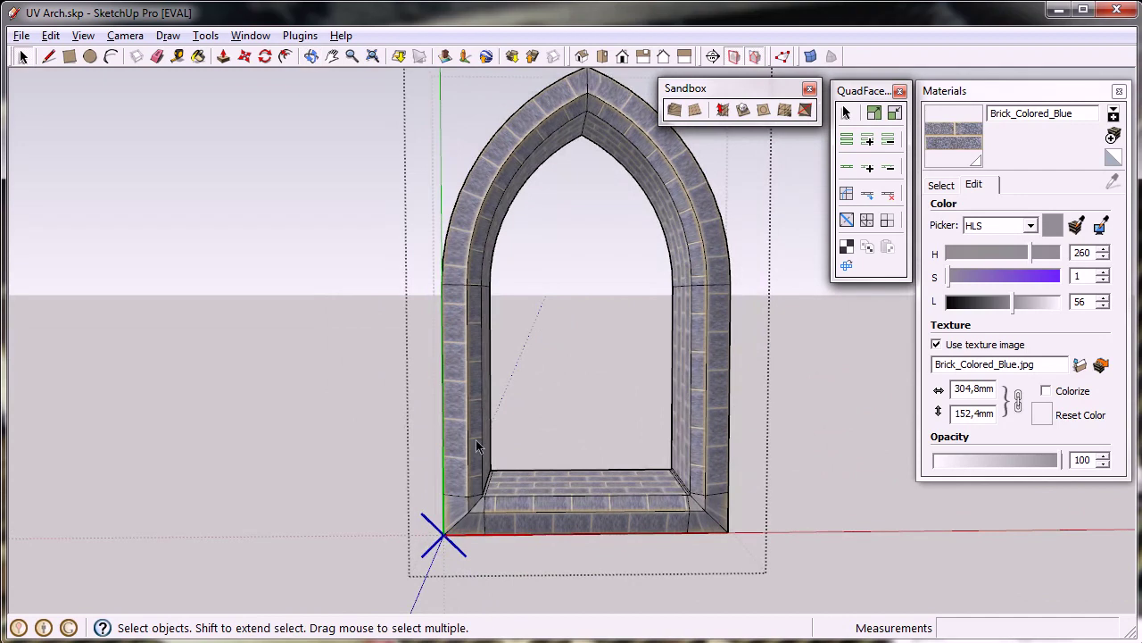
middle_drag(479, 442, 467, 303)
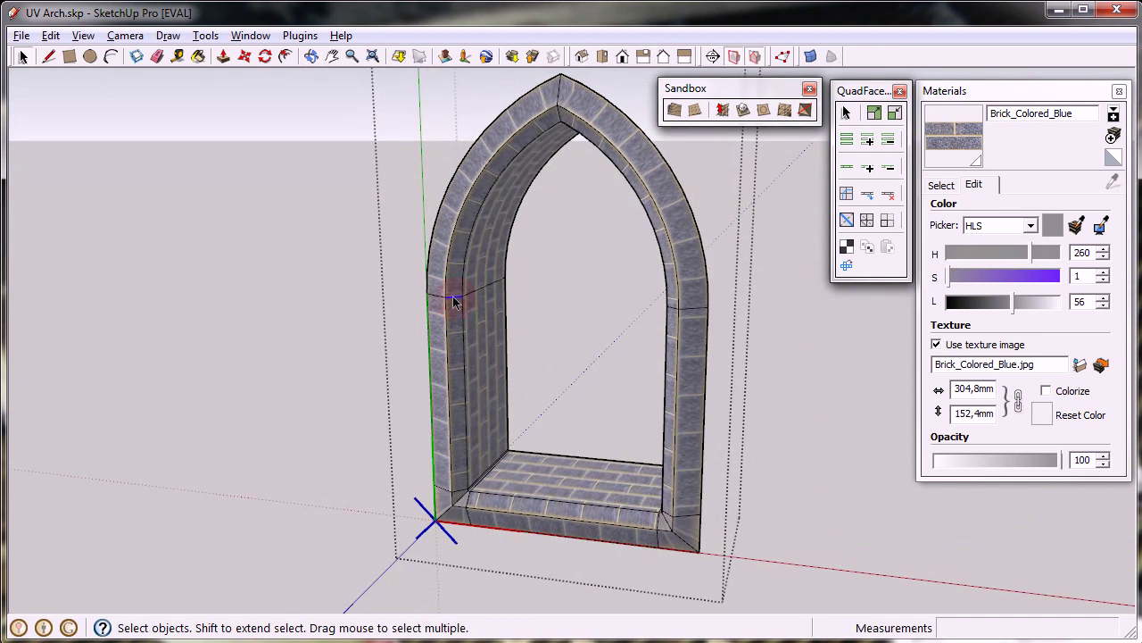
scroll(453, 296, up, 2)
scroll(452, 296, down, 1)
Step: Extend the selected edge into an edge loop around the arch opening
scroll(453, 295, up, 5)
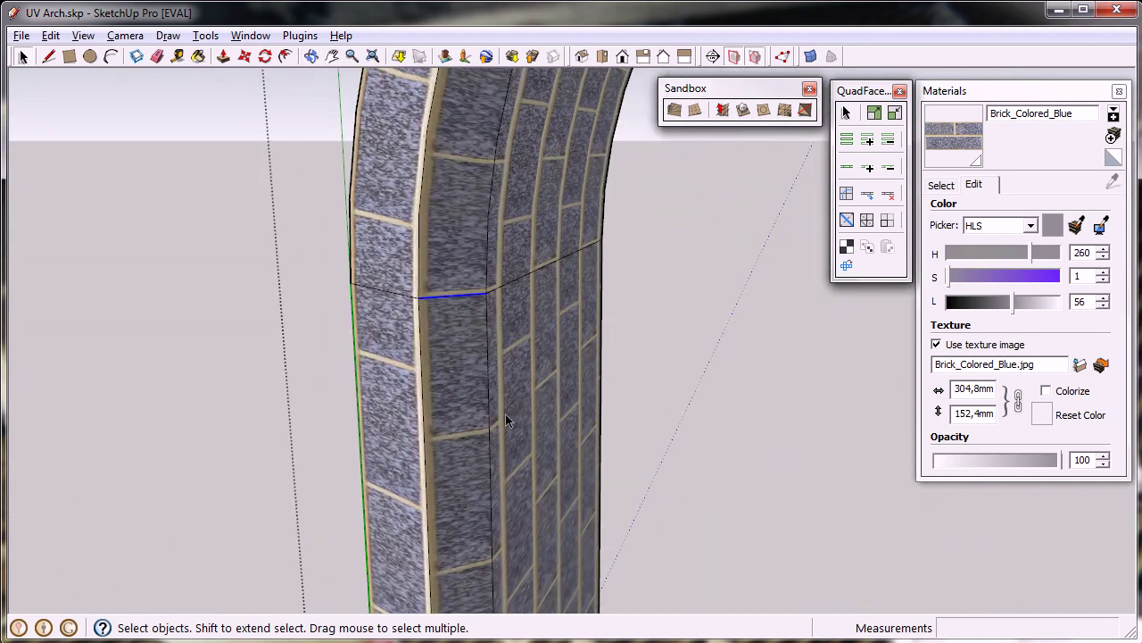
scroll(390, 339, down, 6)
scroll(401, 336, down, 1)
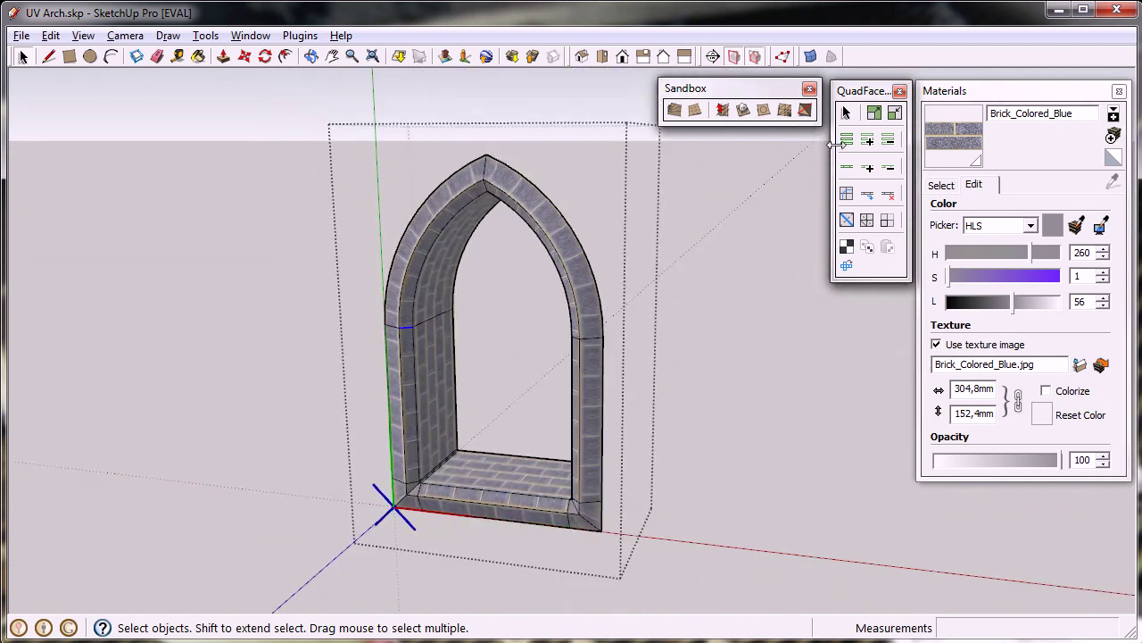
click(846, 140)
scroll(404, 330, up, 5)
Step: Pick the left jamb edge, select its parallel edge ring, and convert it to the bordered quads
right_click(403, 333)
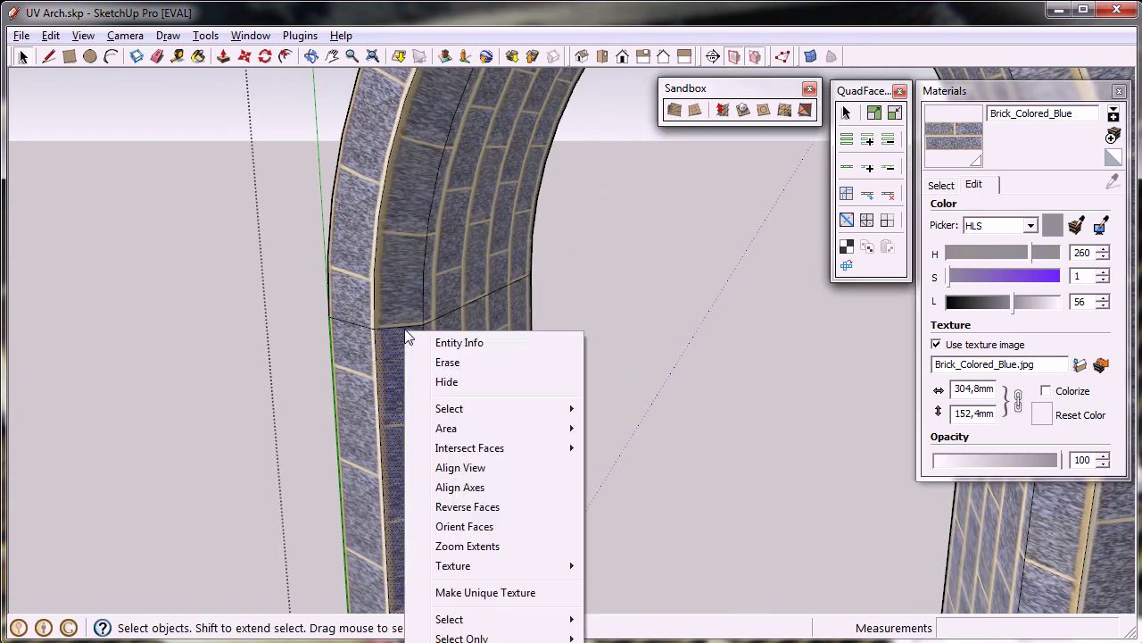
click(400, 329)
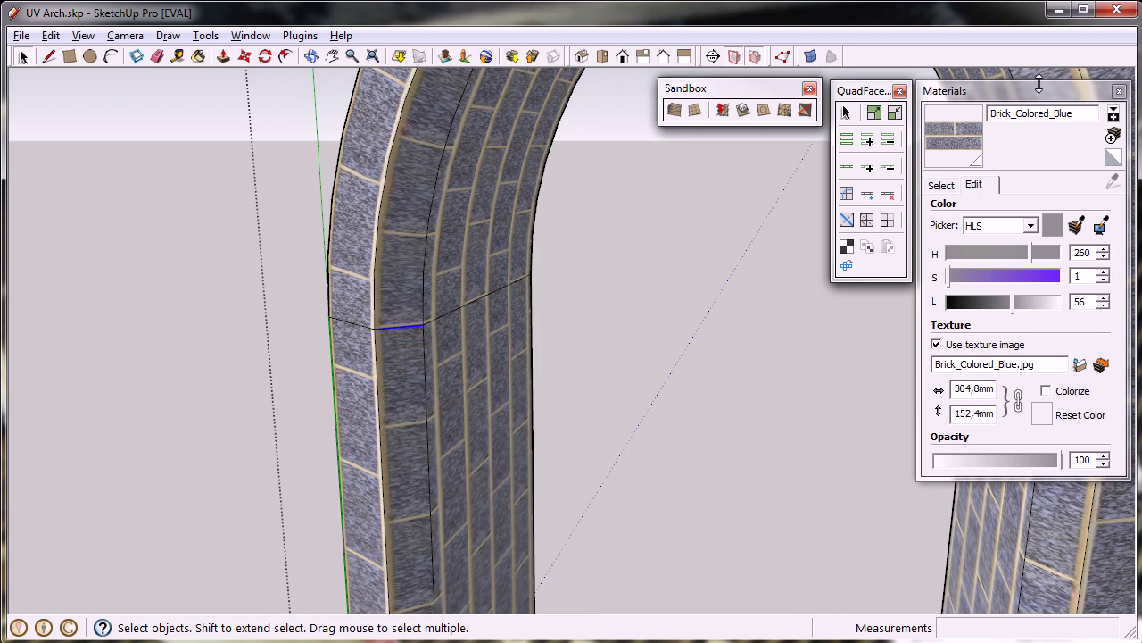
click(855, 140)
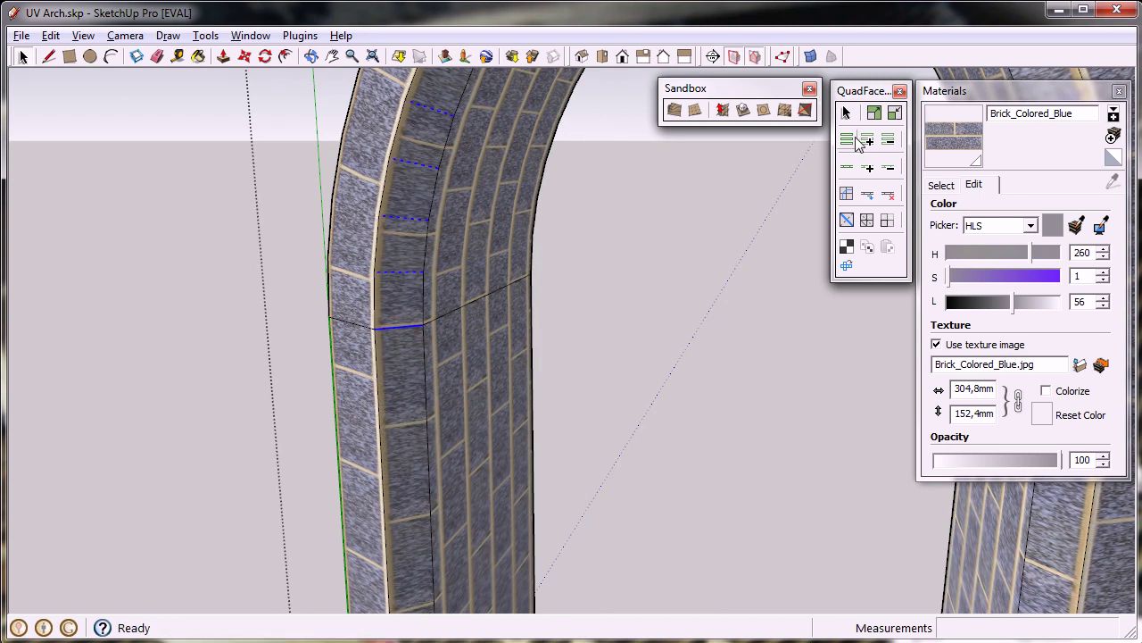
right_click(406, 326)
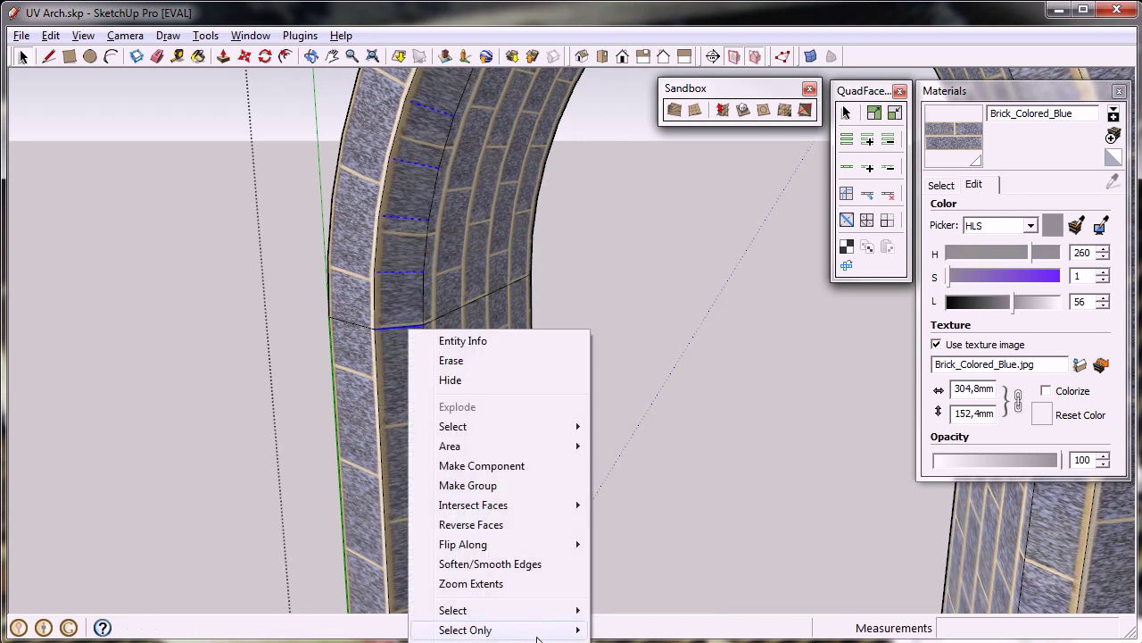
mouse_move(473, 640)
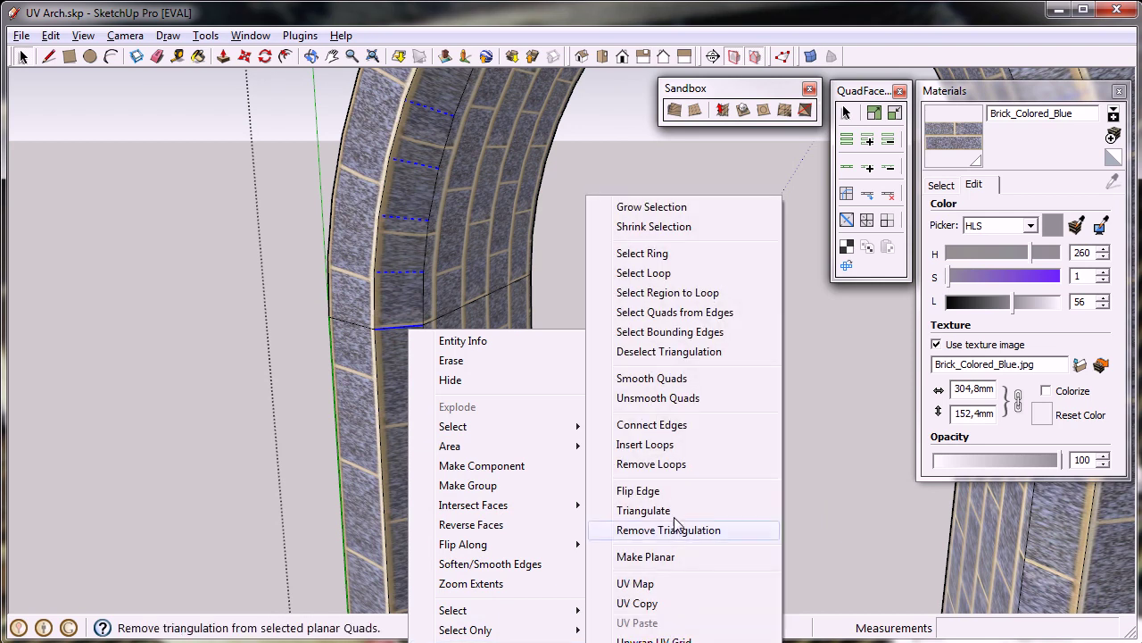
click(710, 319)
scroll(429, 339, down, 5)
Step: Face the arch front and UV-map the selected band quads, choosing the U and V edges
key(o)
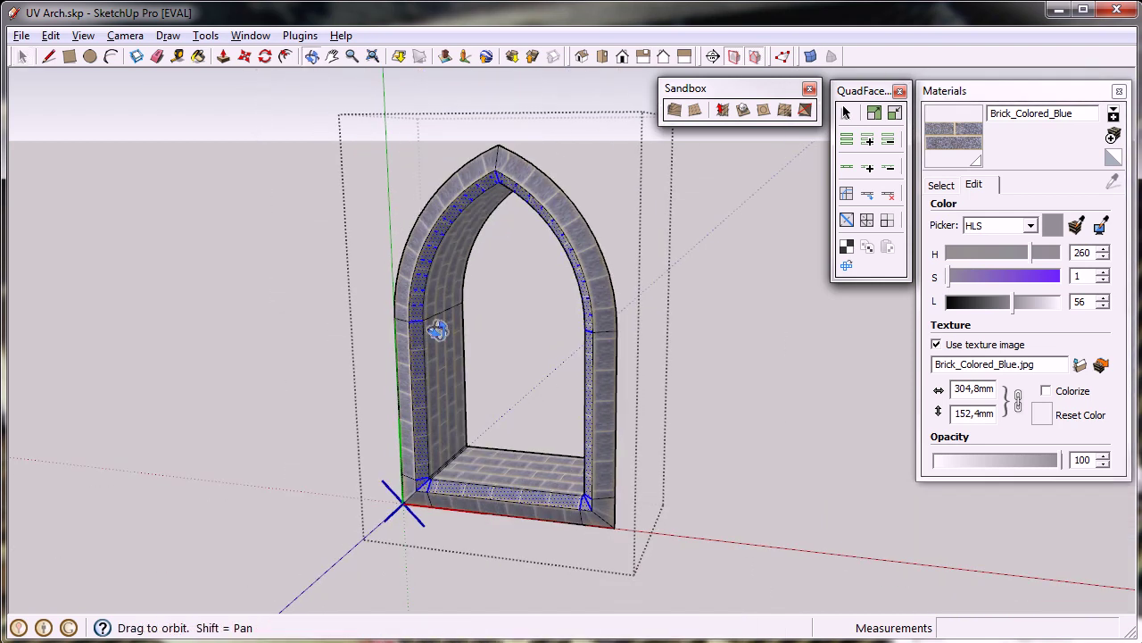
drag(438, 331, 429, 378)
key(space)
scroll(429, 379, up, 5)
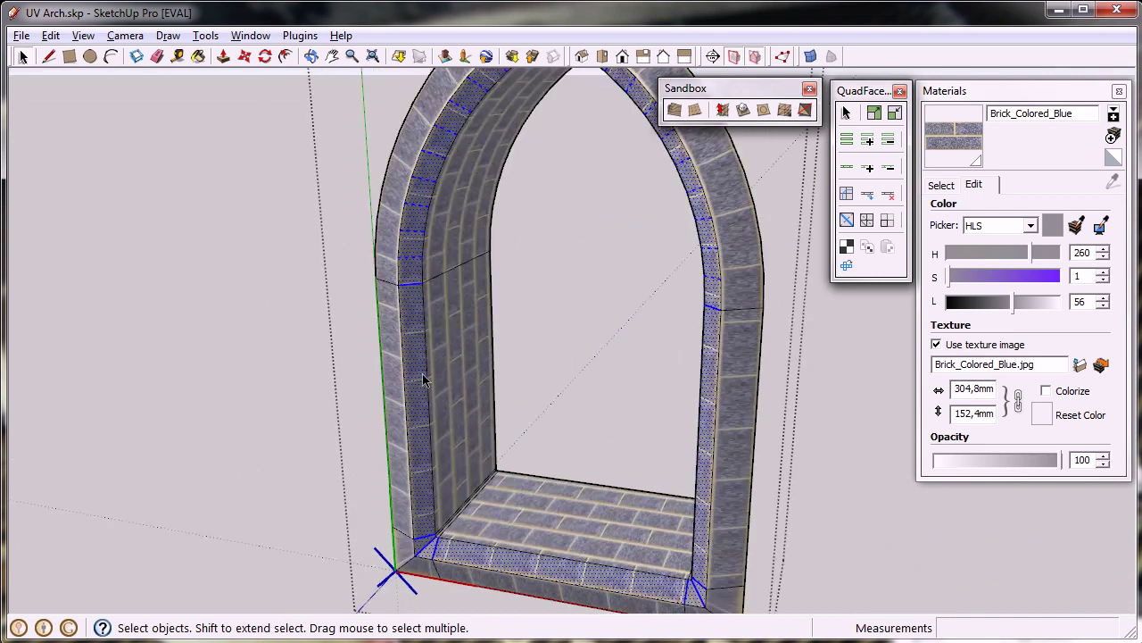
click(846, 247)
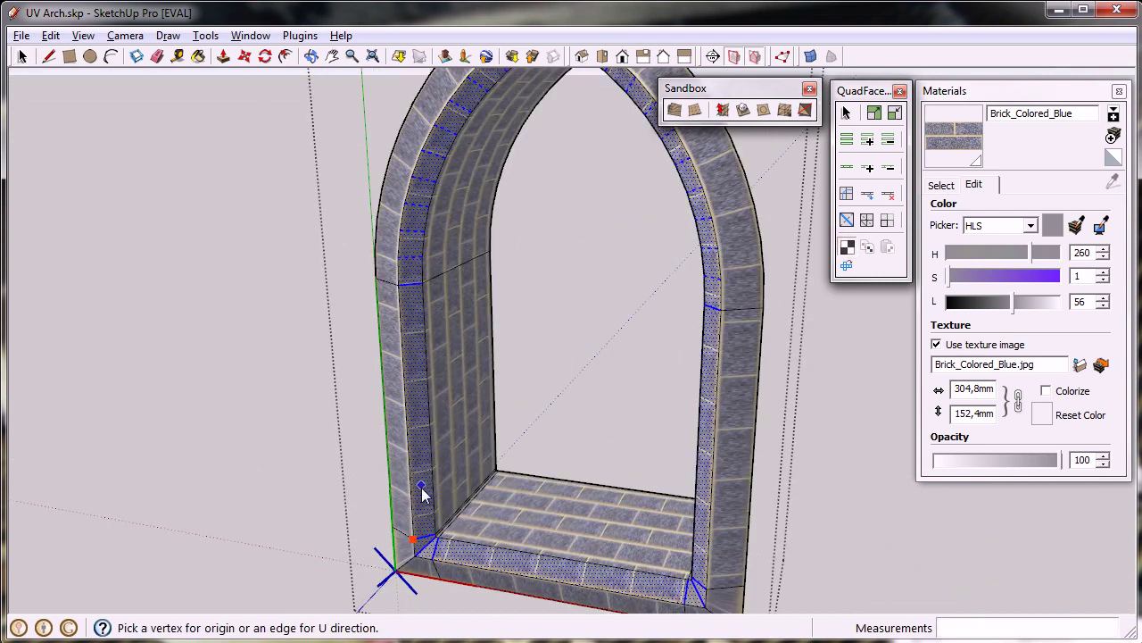
scroll(424, 495, up, 3)
click(418, 563)
click(419, 565)
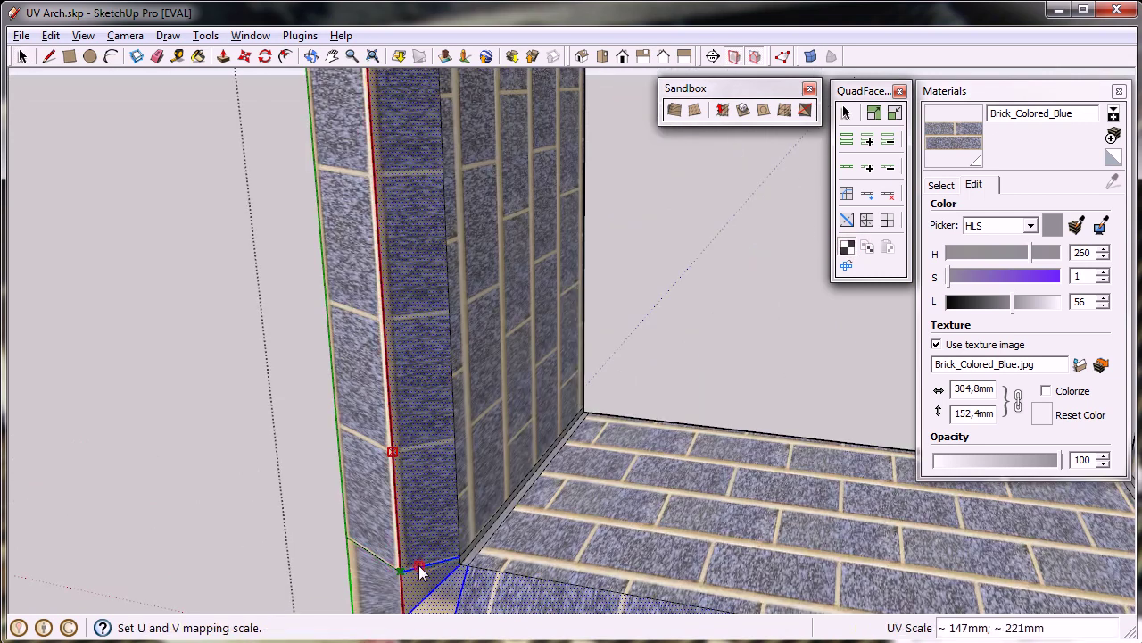
Step: Scale the band's bricks to roughly 147 mm by 71 mm and finish mapping
scroll(419, 563, down, 5)
scroll(406, 535, up, 5)
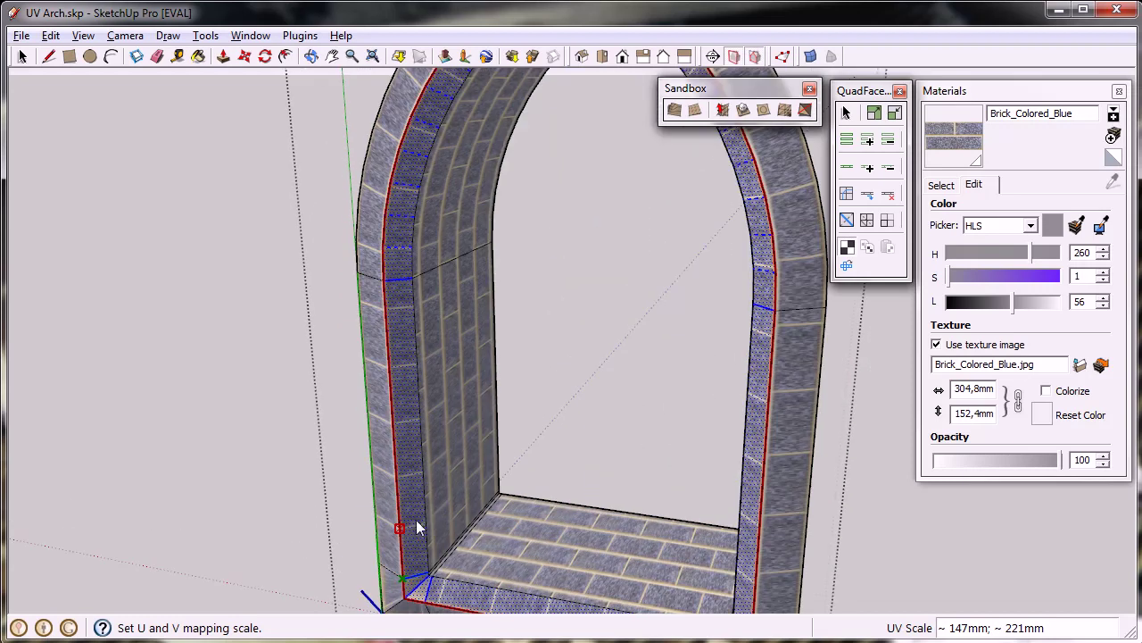
scroll(399, 533, up, 4)
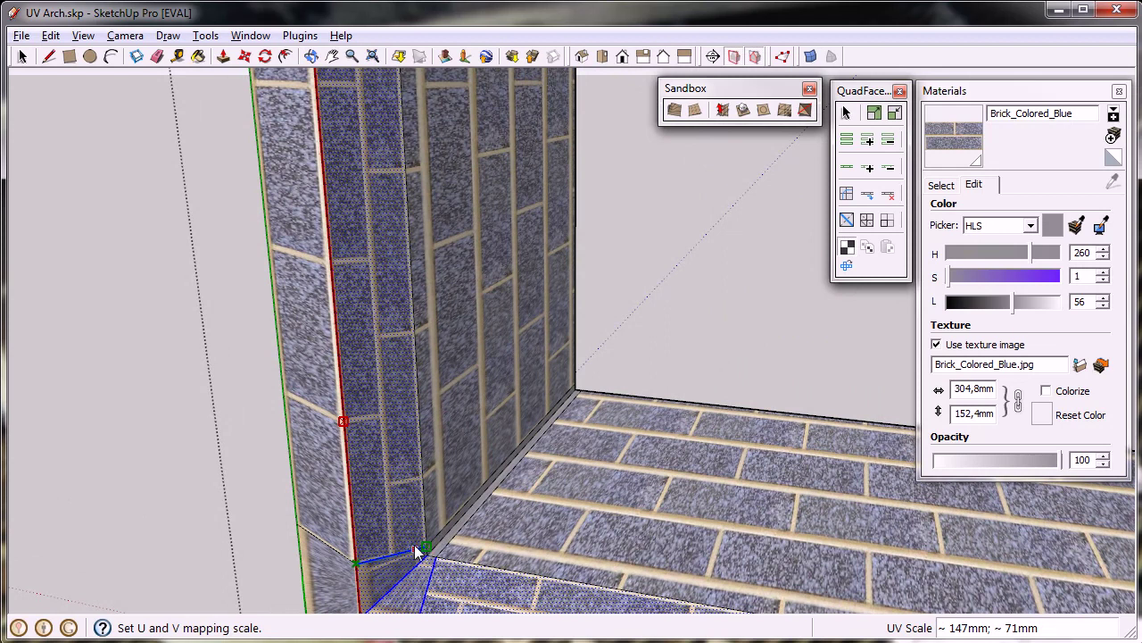
click(404, 545)
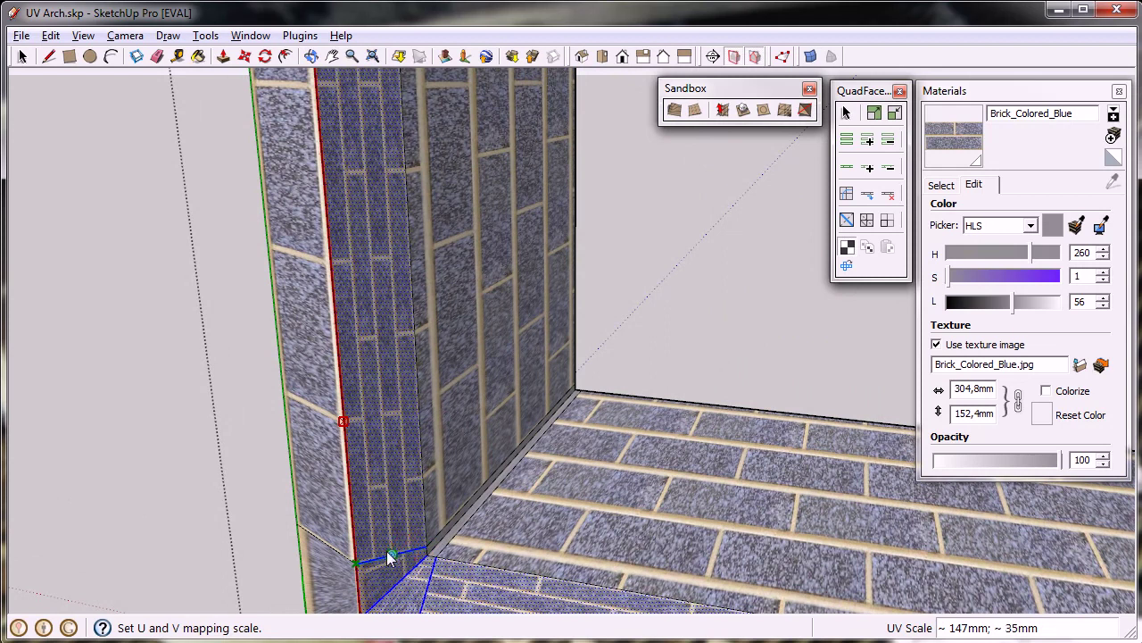
scroll(374, 498, down, 5)
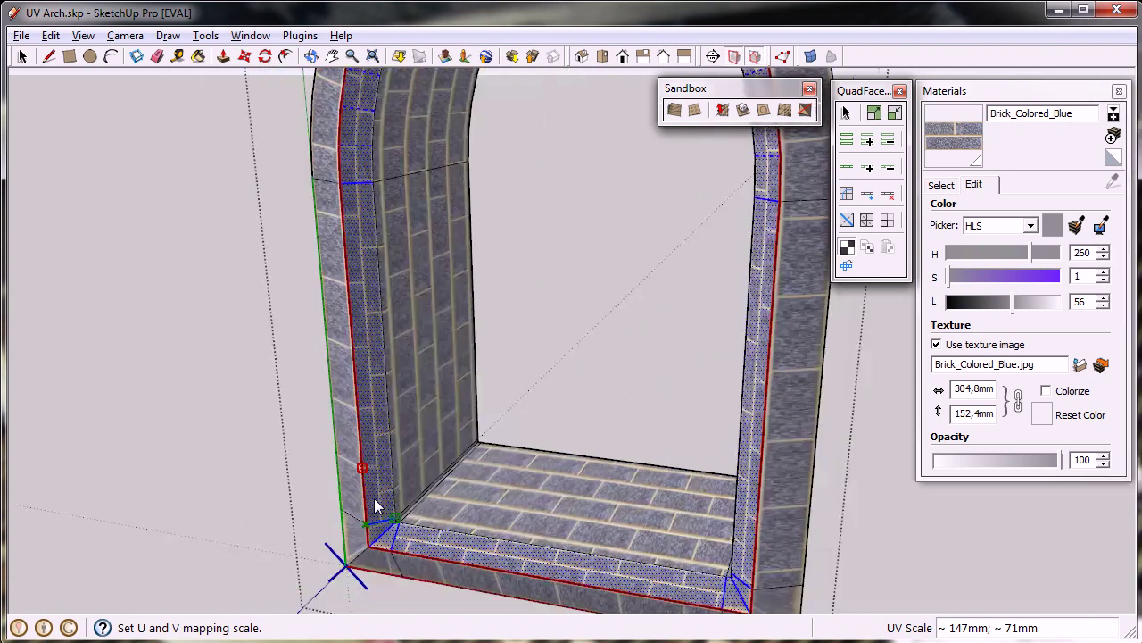
scroll(374, 498, up, 4)
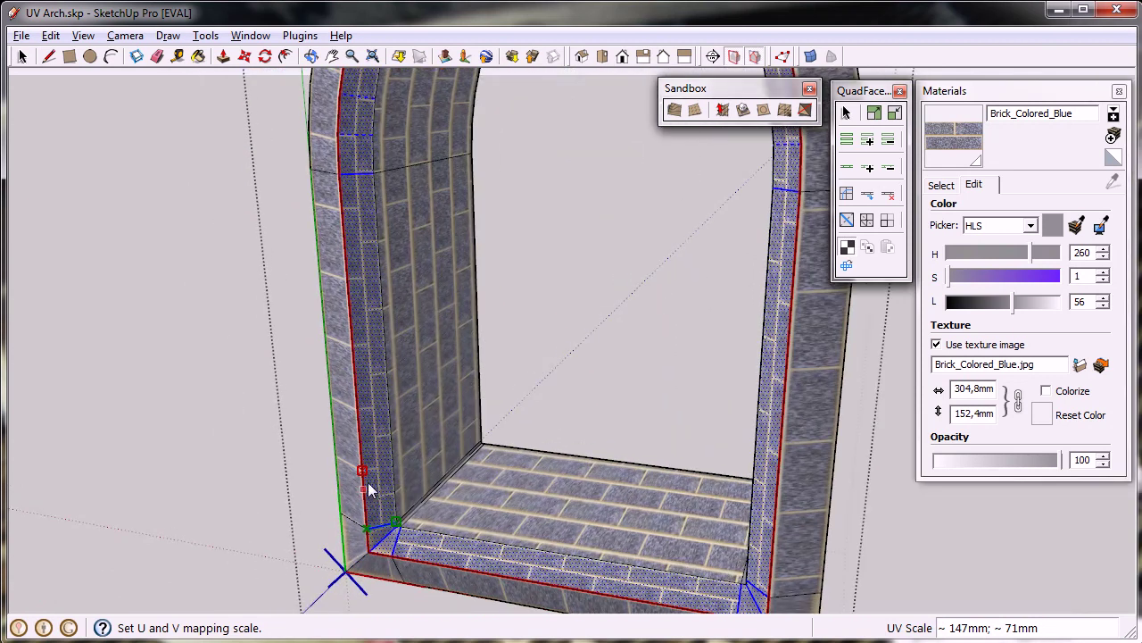
scroll(367, 481, up, 6)
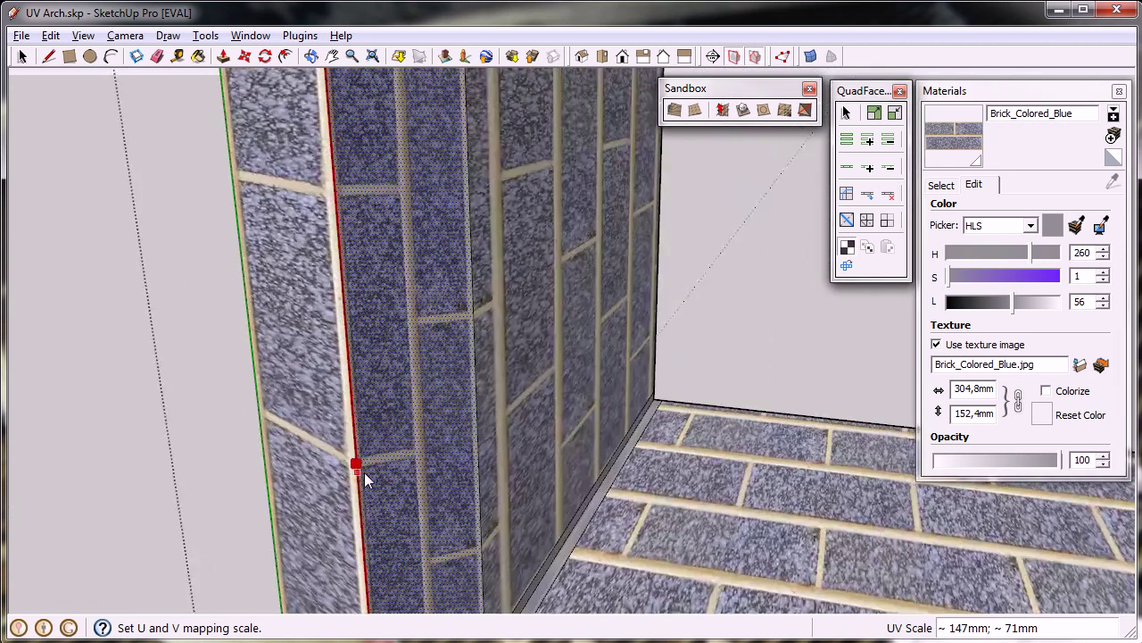
scroll(365, 479, down, 6)
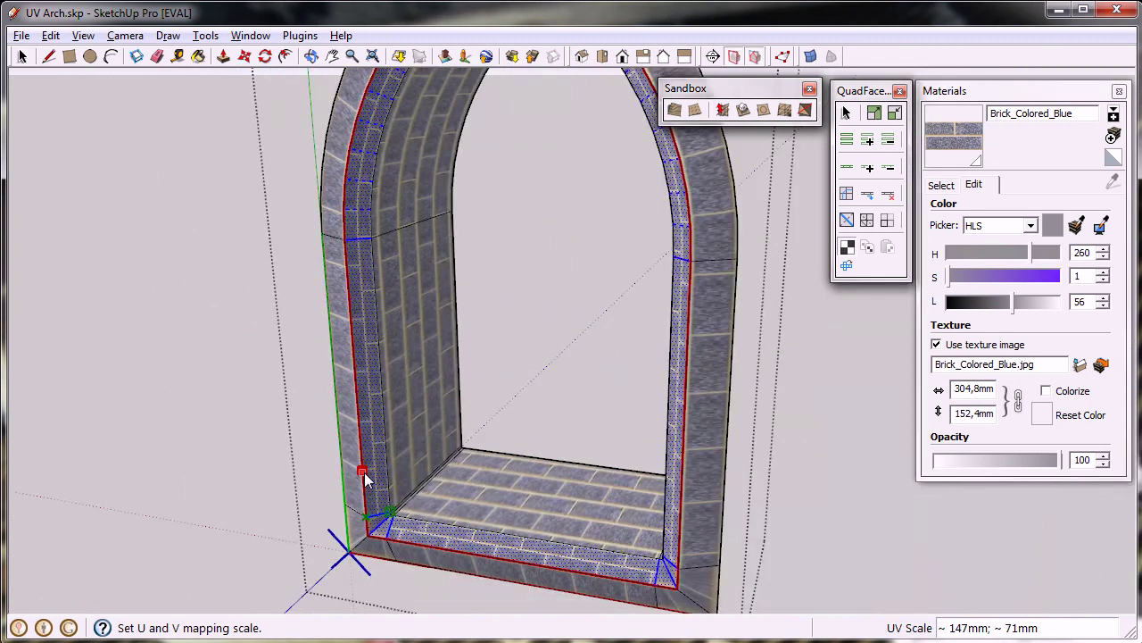
scroll(365, 479, down, 5)
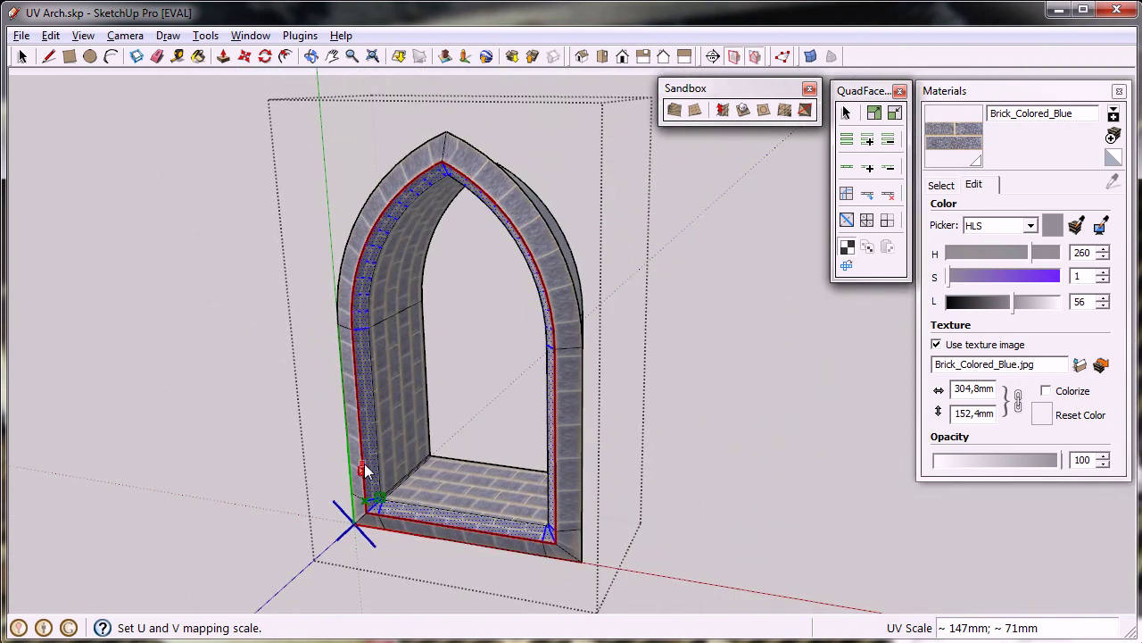
middle_drag(367, 467, 399, 488)
key(space)
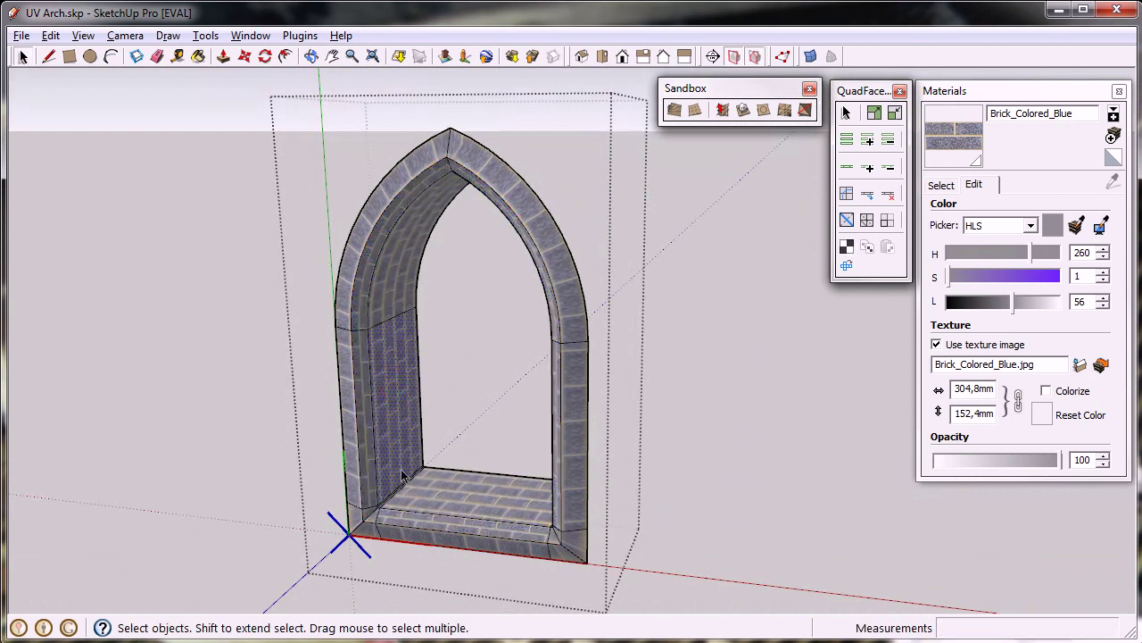
Step: Select the edge loop around the opening and convert it to the jamb and sill quads
scroll(402, 478, up, 3)
scroll(401, 475, up, 2)
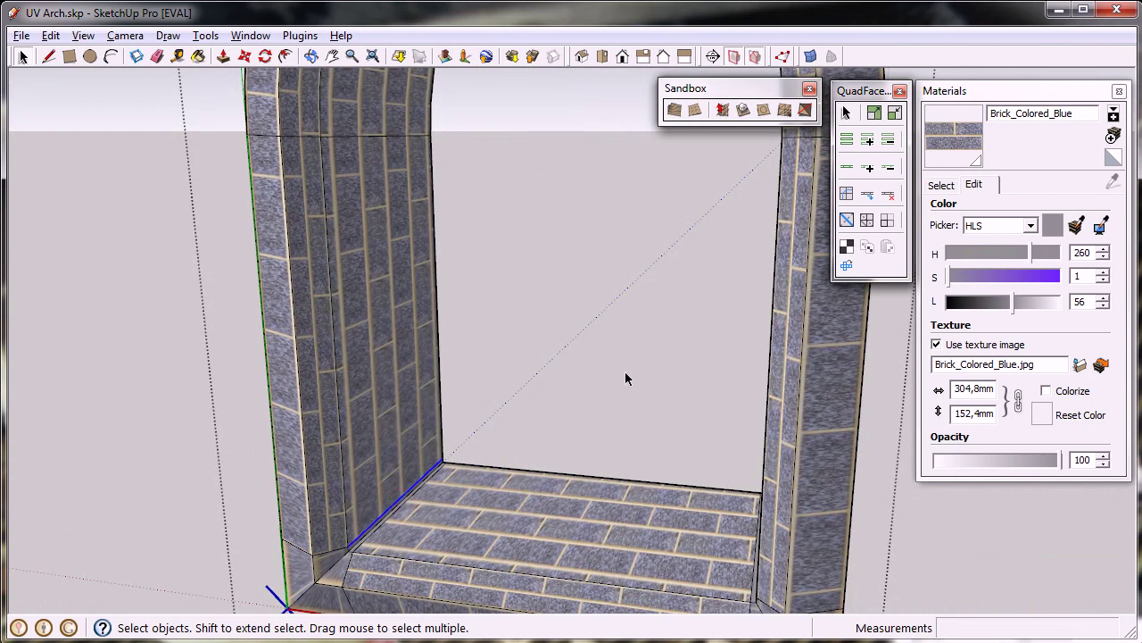
click(847, 140)
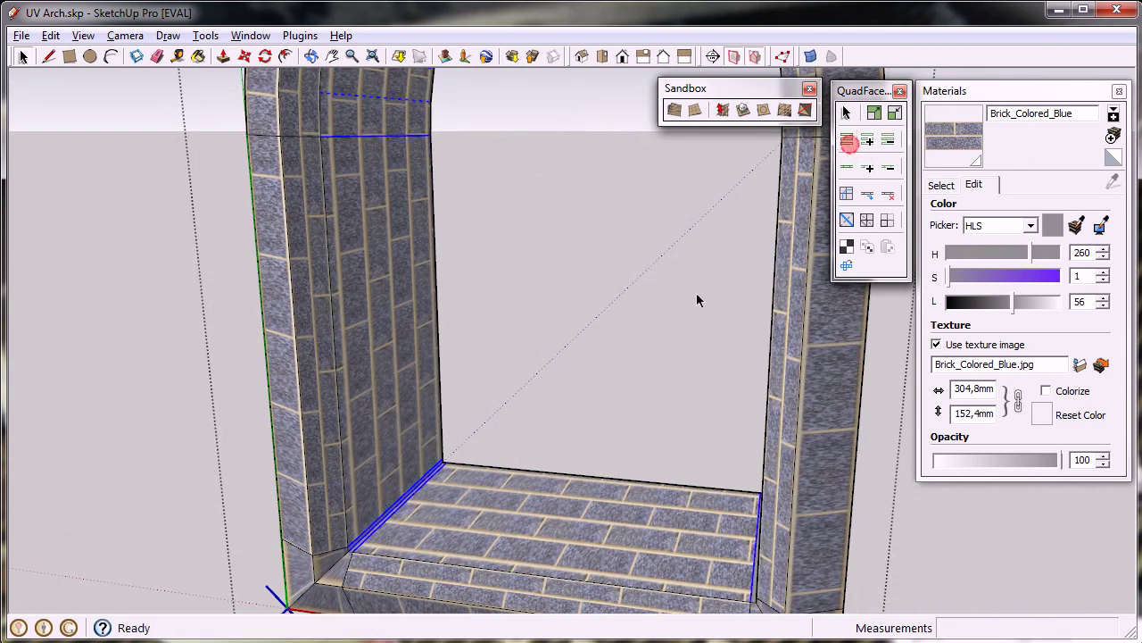
right_click(357, 540)
mouse_move(446, 637)
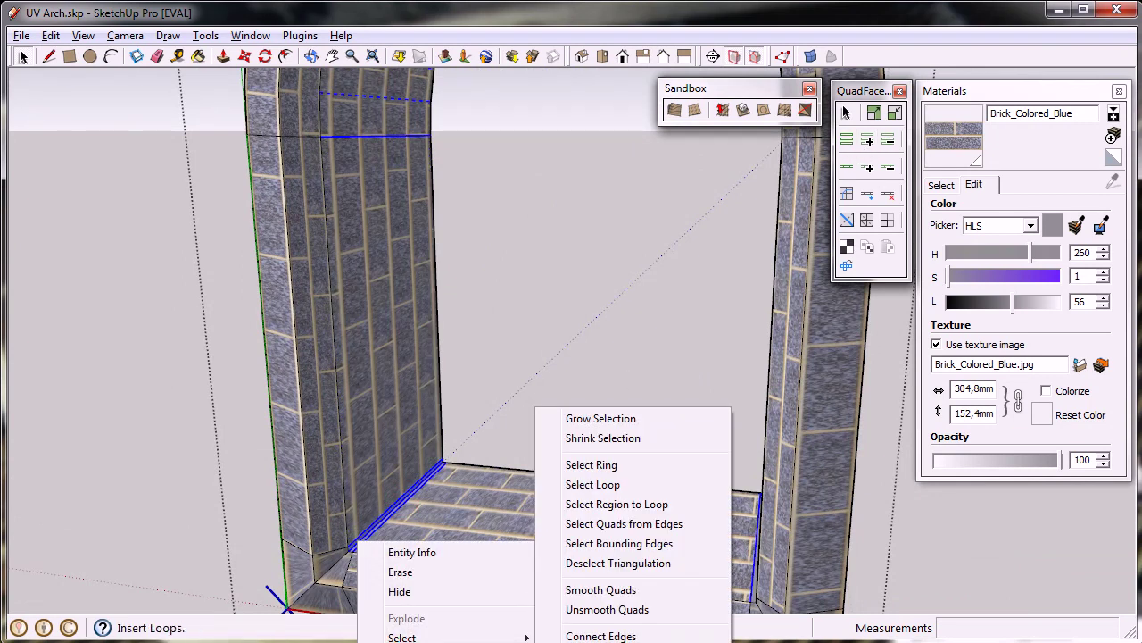
click(643, 525)
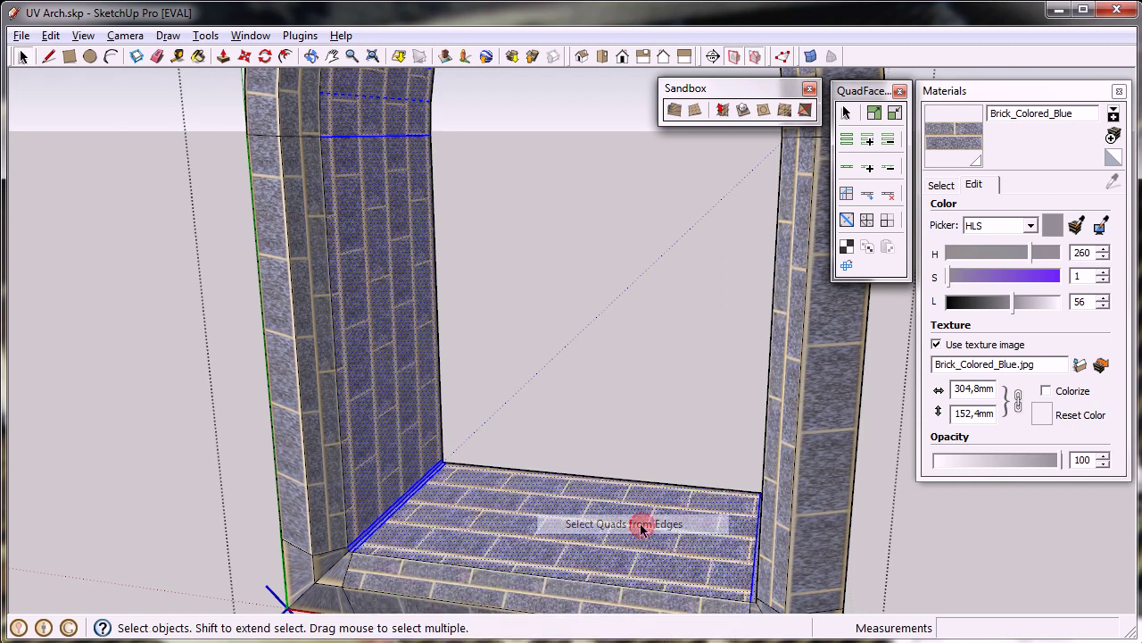
Step: UV-map the jamb and sill quads, U along the sill's inner edge, V along the jamb's vertical edge
middle_drag(422, 396, 370, 409)
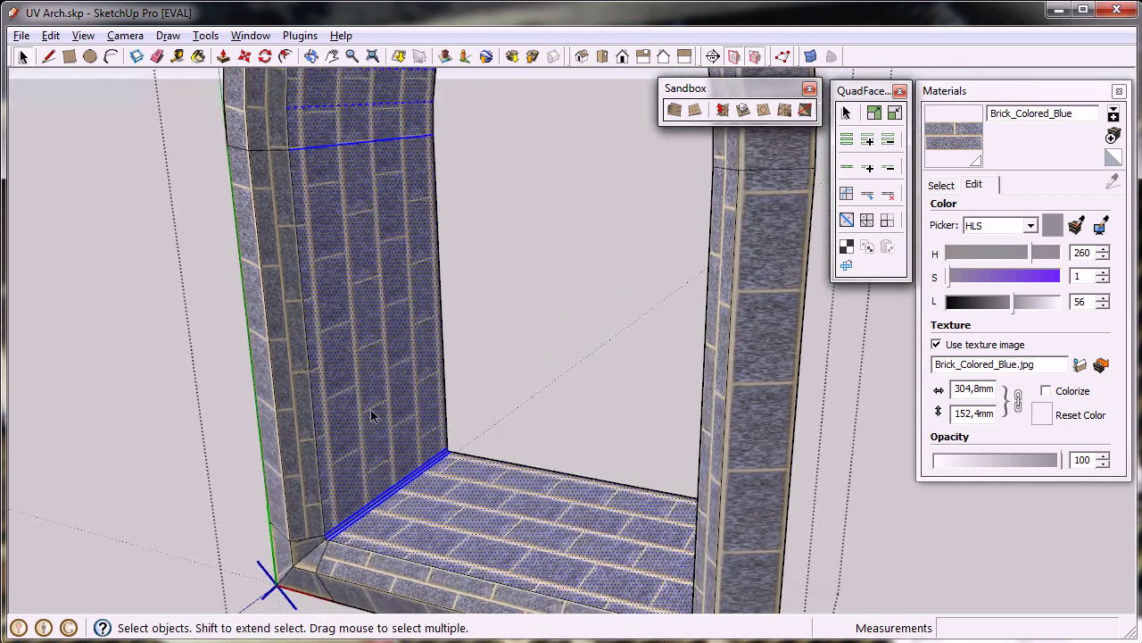
click(847, 246)
scroll(331, 535, up, 5)
click(309, 516)
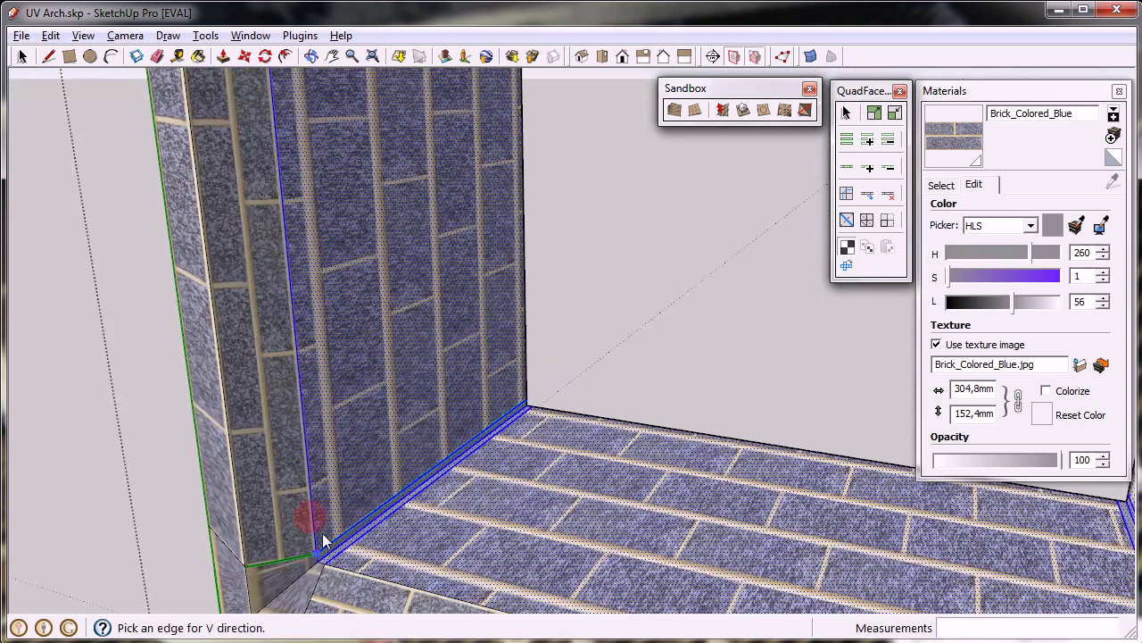
middle_drag(323, 540, 344, 538)
click(352, 546)
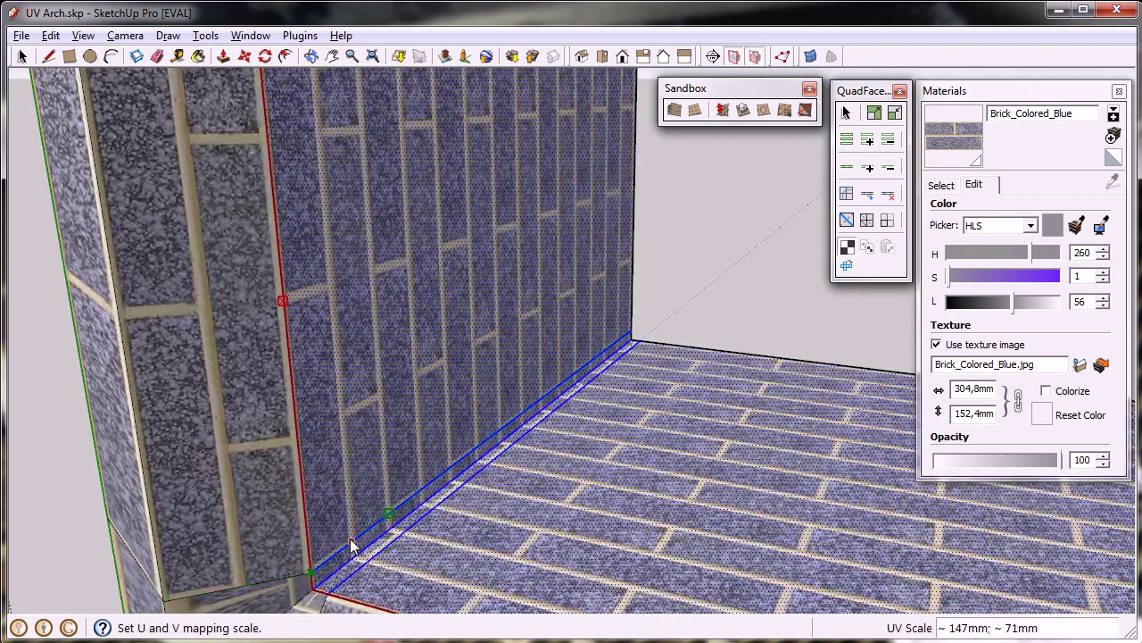
Step: Commit the mapping at about 147 by 250 mm and deselect the faces
scroll(350, 538, down, 6)
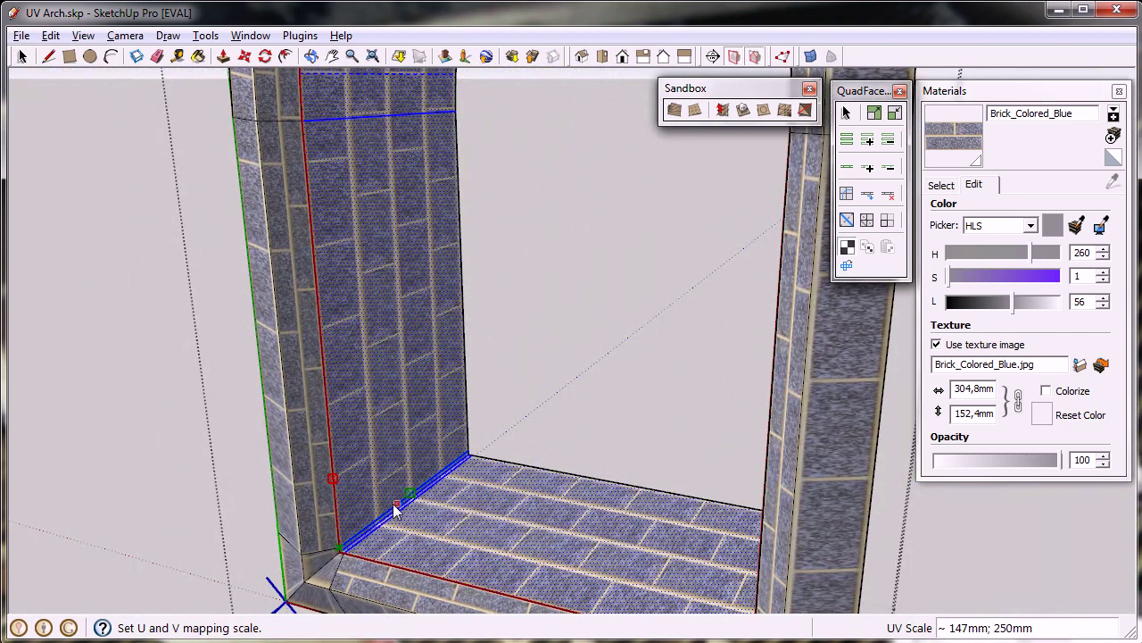
scroll(365, 493, down, 5)
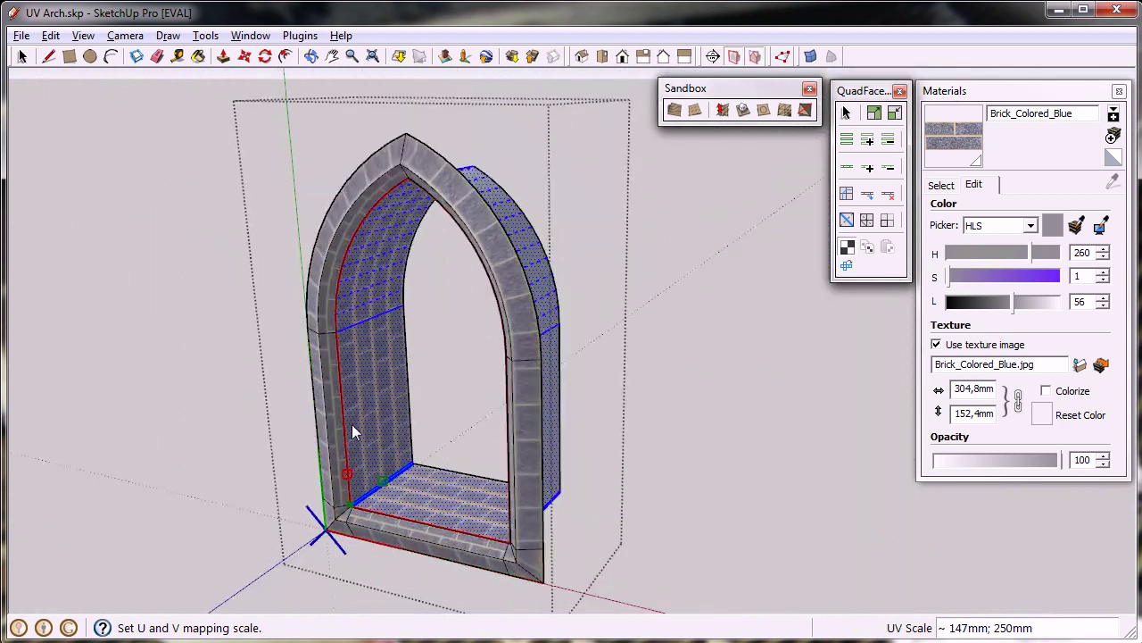
middle_drag(351, 434, 455, 472)
scroll(387, 422, down, 3)
key(space)
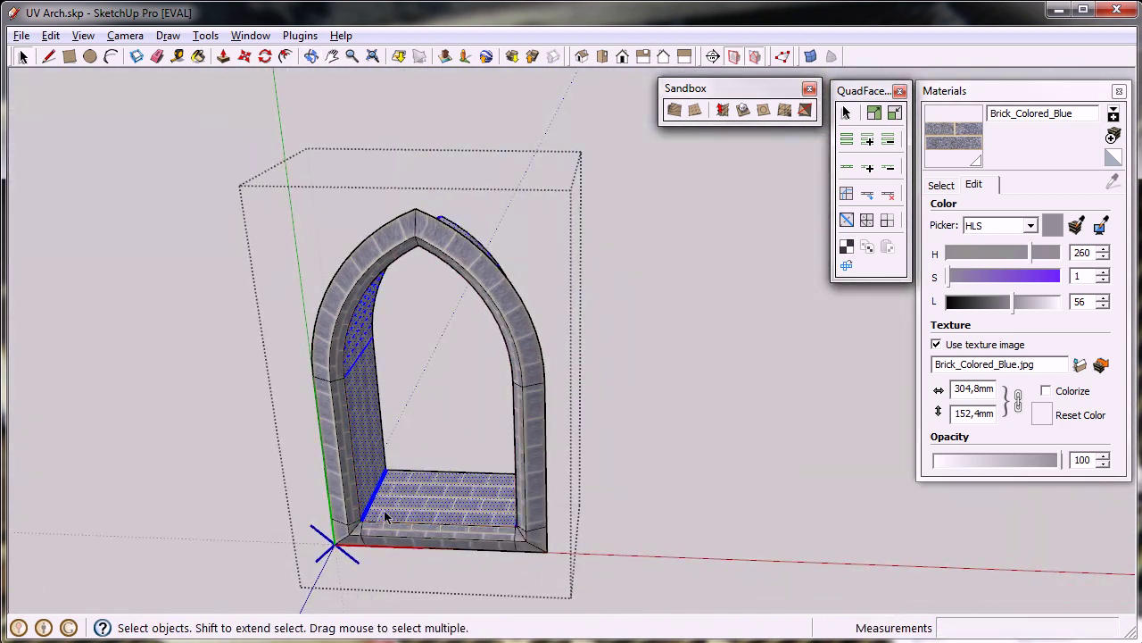
click(403, 455)
middle_drag(390, 528, 339, 545)
scroll(330, 554, up, 5)
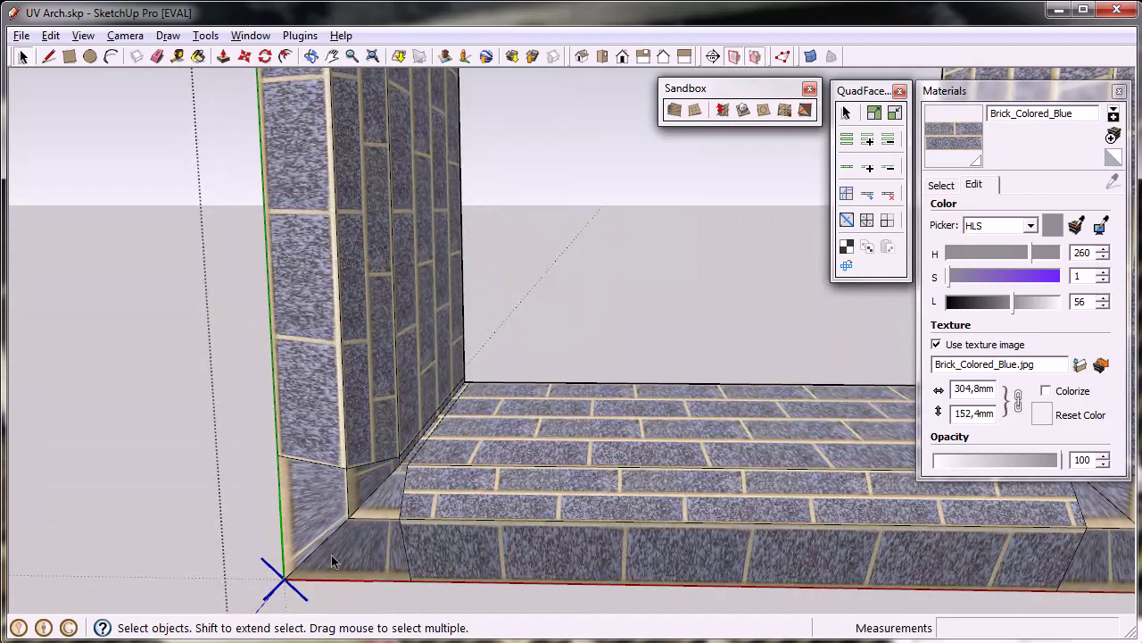
scroll(321, 461, down, 3)
scroll(325, 502, up, 3)
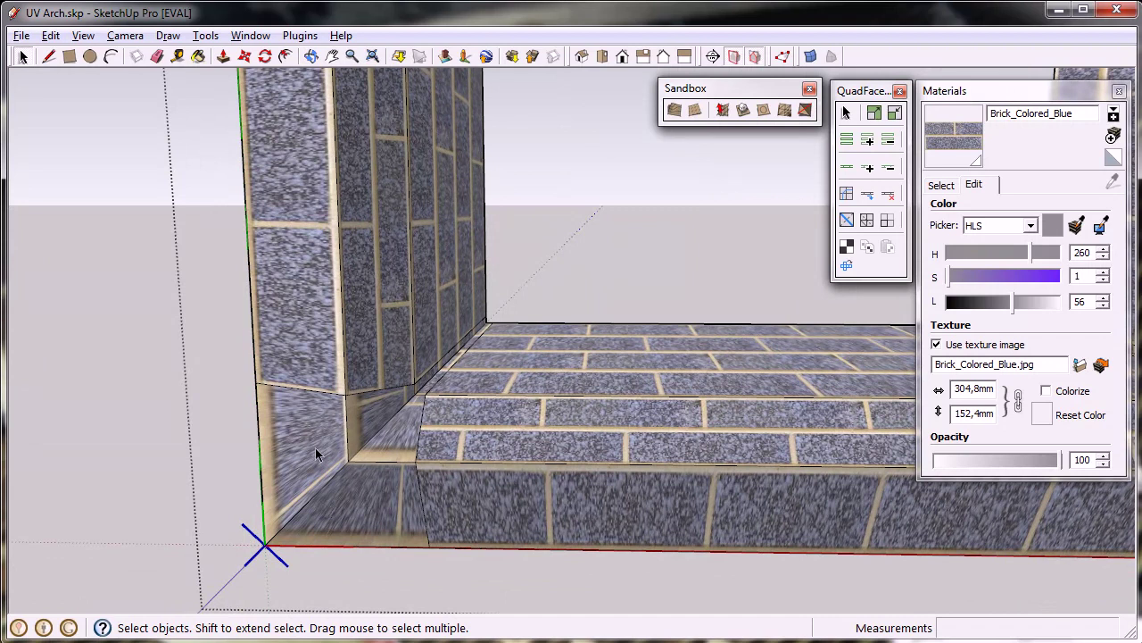
scroll(315, 447, down, 2)
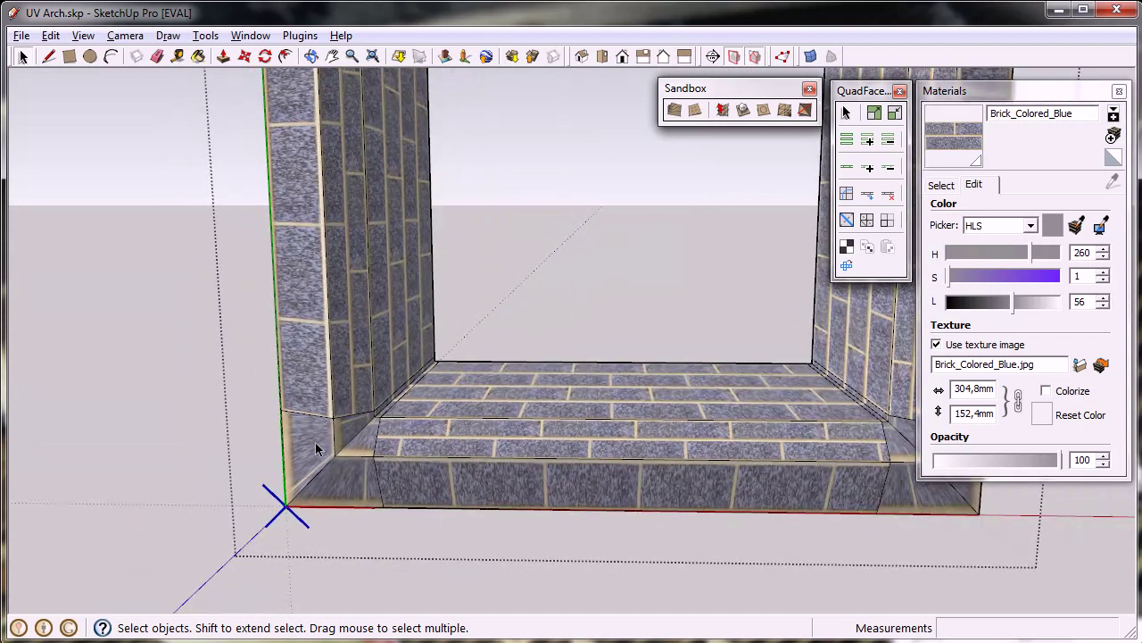
scroll(315, 445, up, 2)
scroll(315, 442, up, 2)
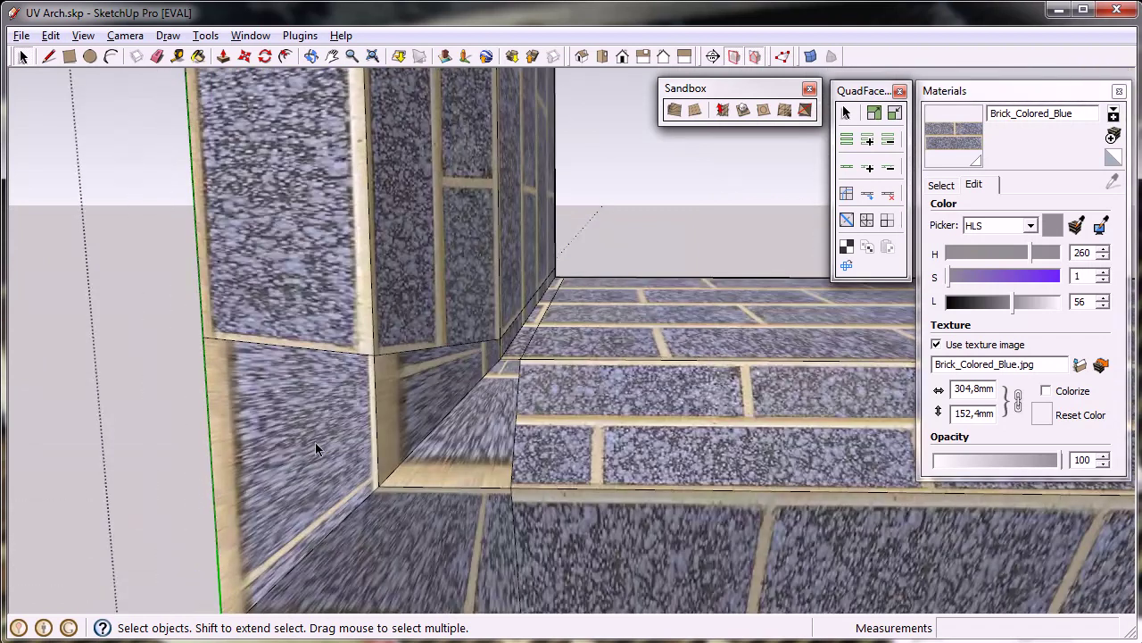
scroll(315, 442, down, 1)
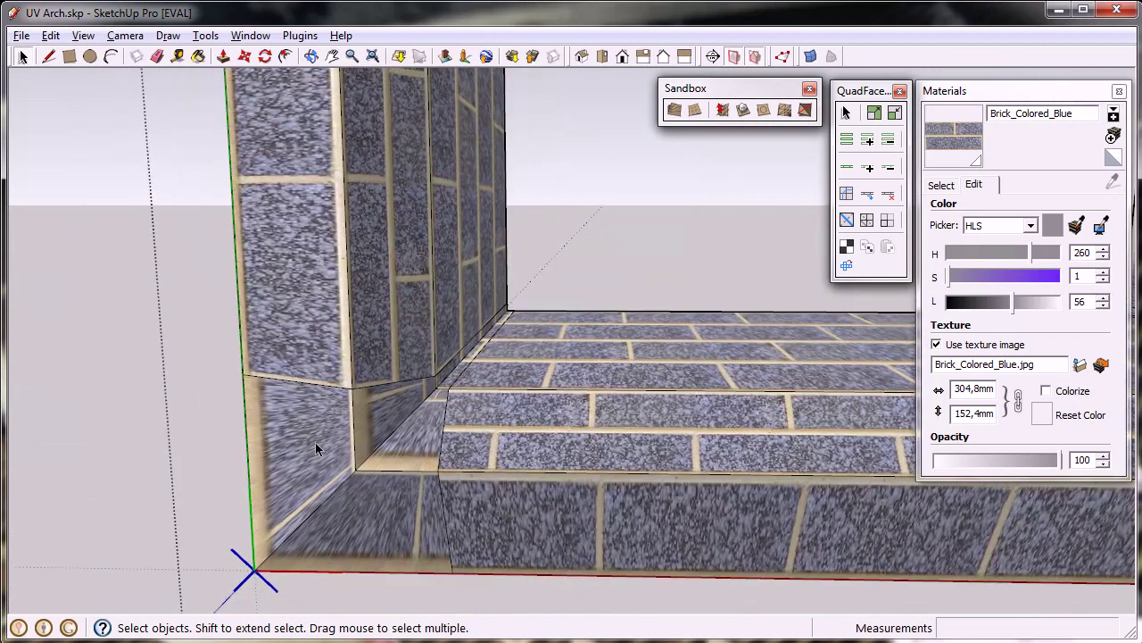
scroll(315, 442, down, 2)
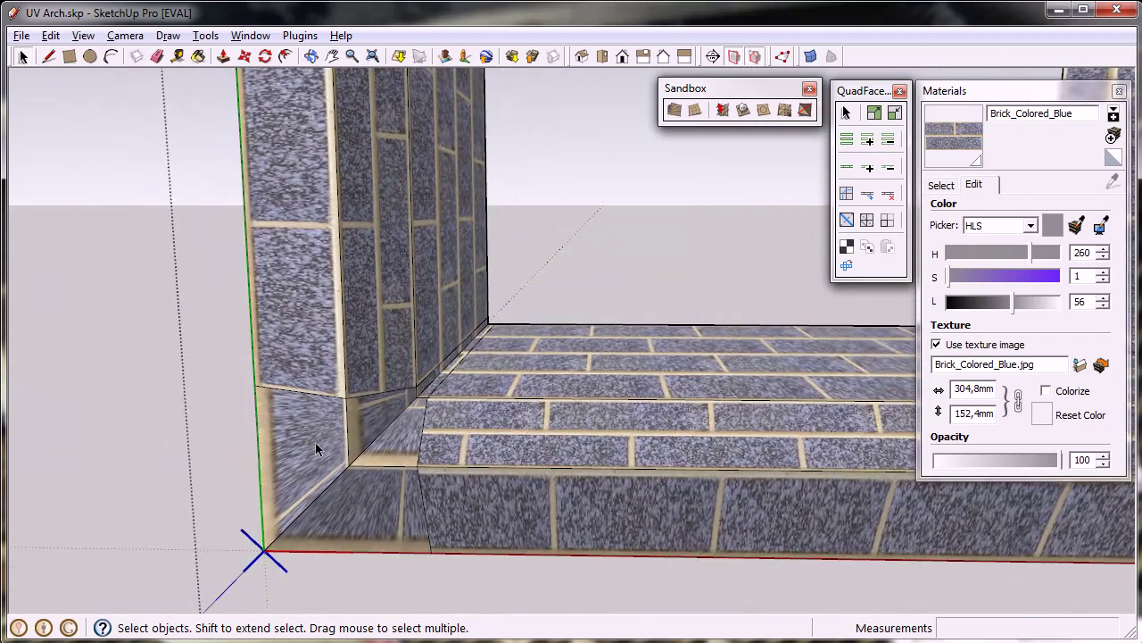
scroll(315, 442, down, 3)
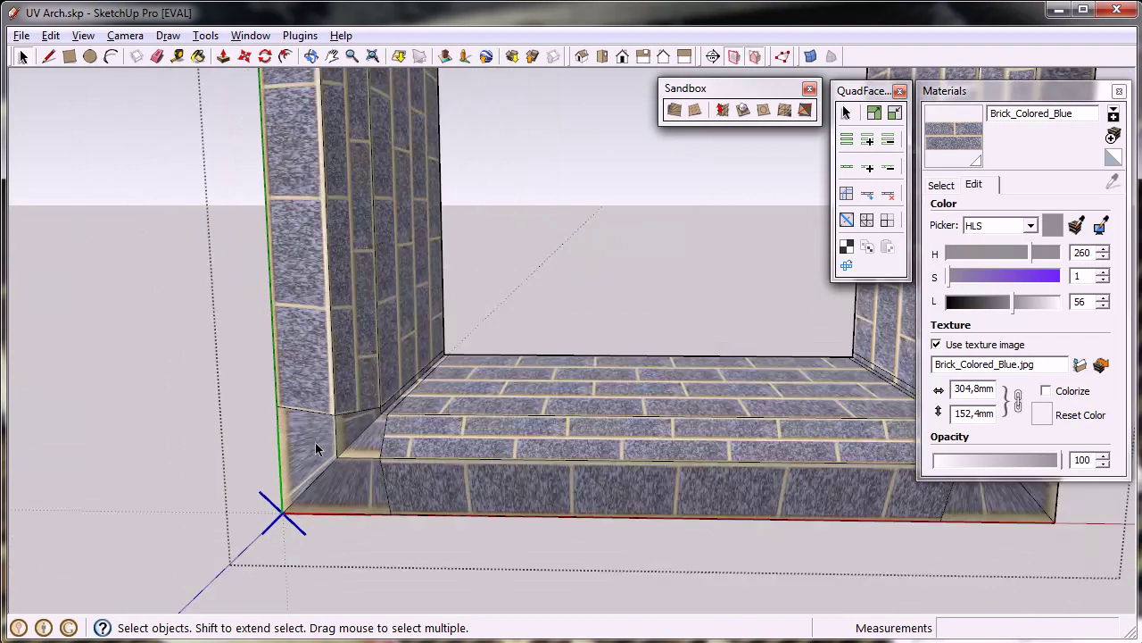
scroll(315, 441, up, 2)
key(b)
key(alt)
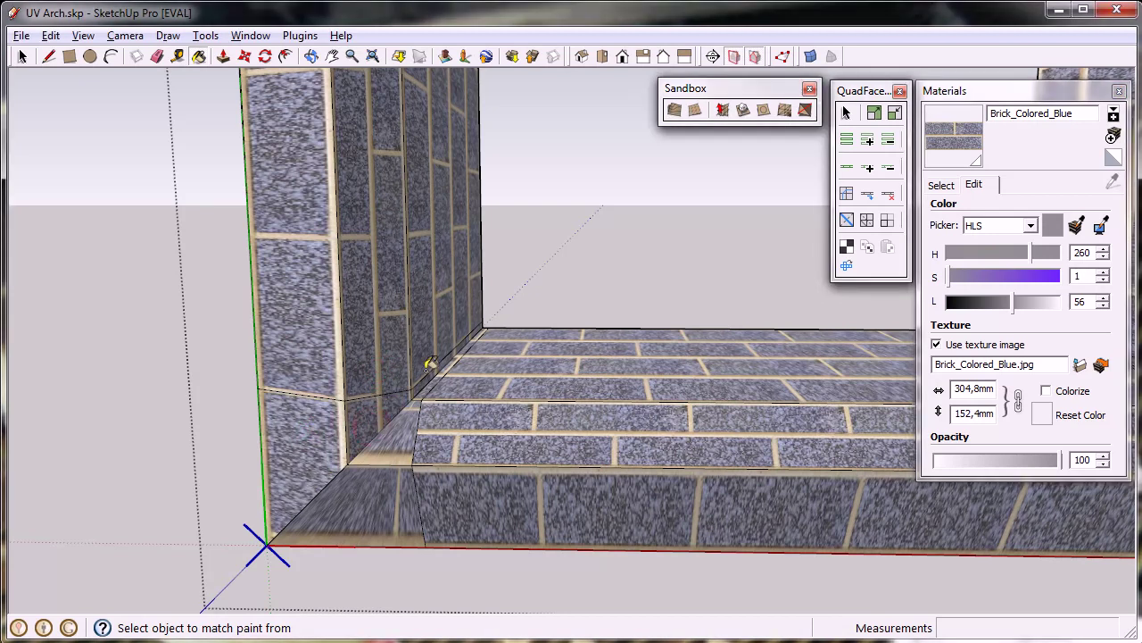
scroll(431, 364, up, 2)
scroll(431, 365, up, 1)
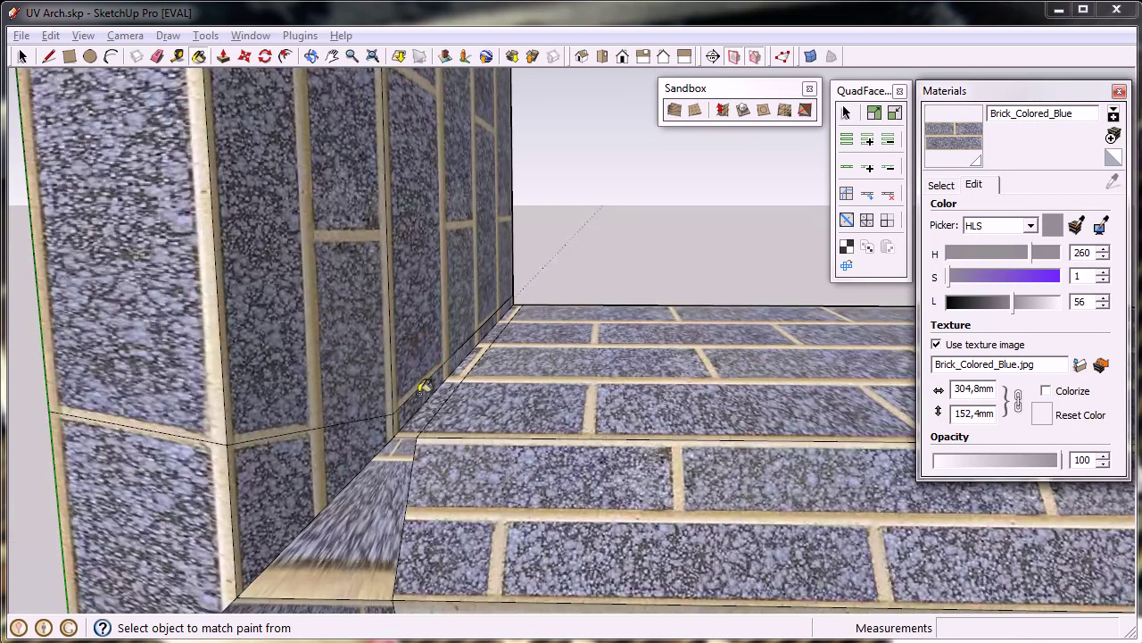
scroll(415, 409, down, 3)
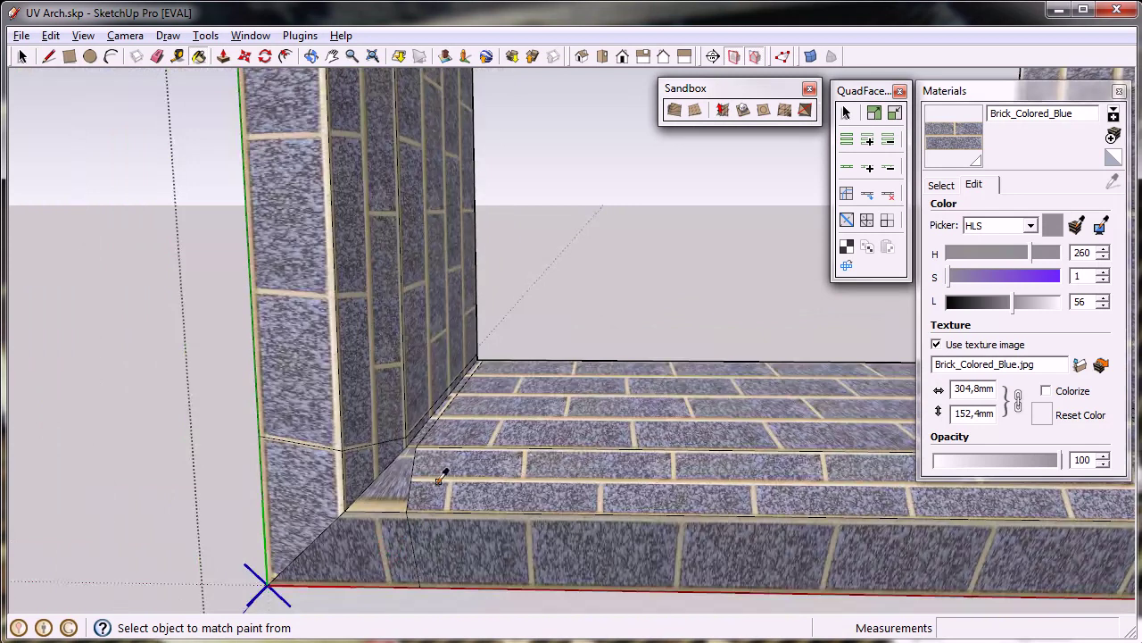
scroll(306, 483, down, 1)
scroll(658, 509, down, 3)
scroll(630, 523, up, 4)
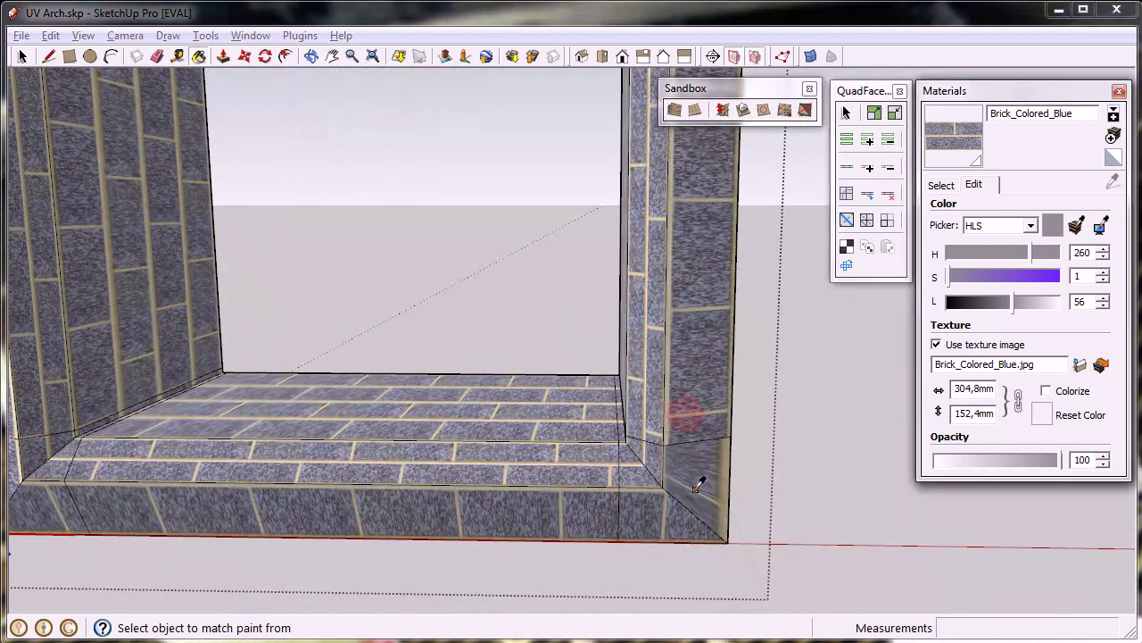
scroll(701, 482, down, 2)
middle_drag(590, 496, 582, 525)
key(space)
scroll(581, 531, down, 3)
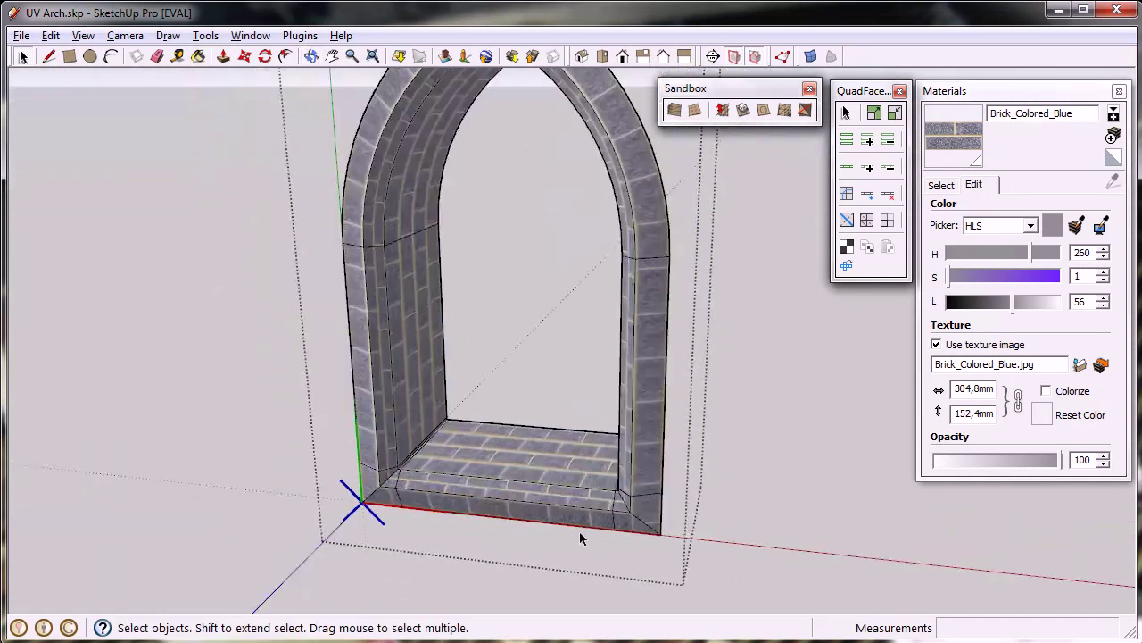
scroll(540, 227, up, 3)
middle_drag(428, 483, 459, 401)
shift+middle_drag(395, 464, 390, 455)
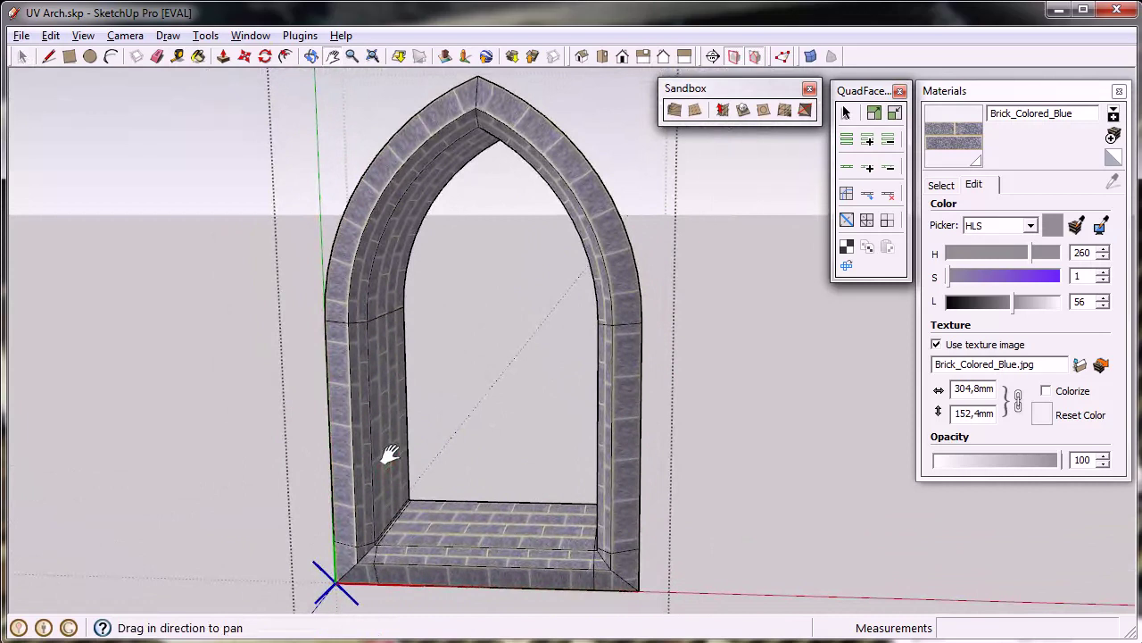
scroll(365, 200, up, 5)
scroll(367, 200, down, 3)
scroll(367, 200, down, 4)
scroll(367, 200, up, 3)
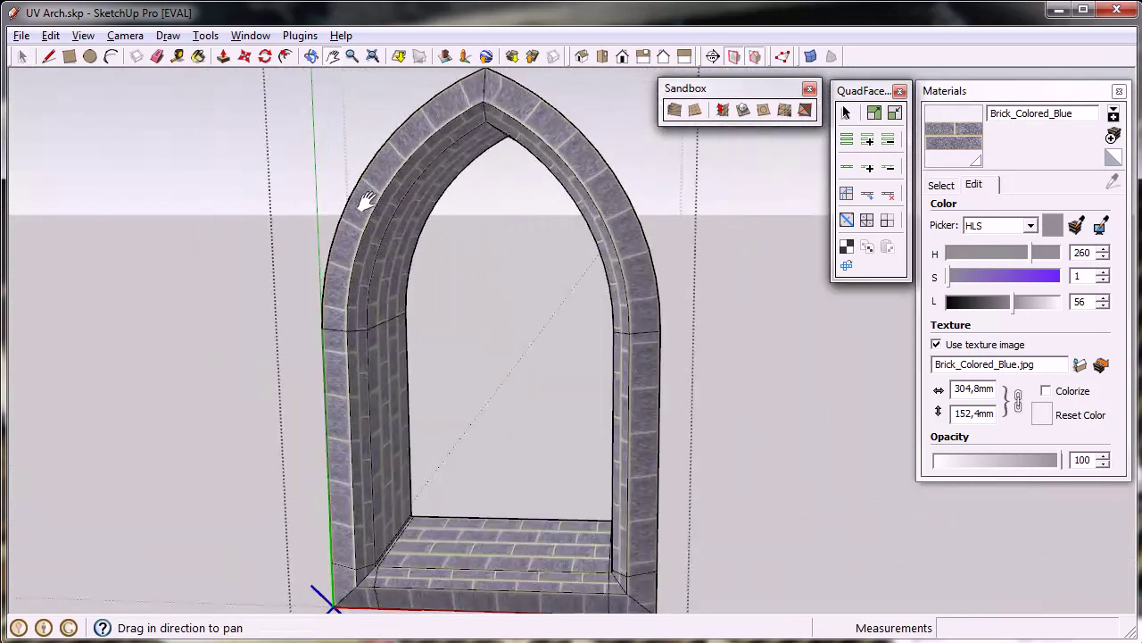
scroll(367, 200, down, 2)
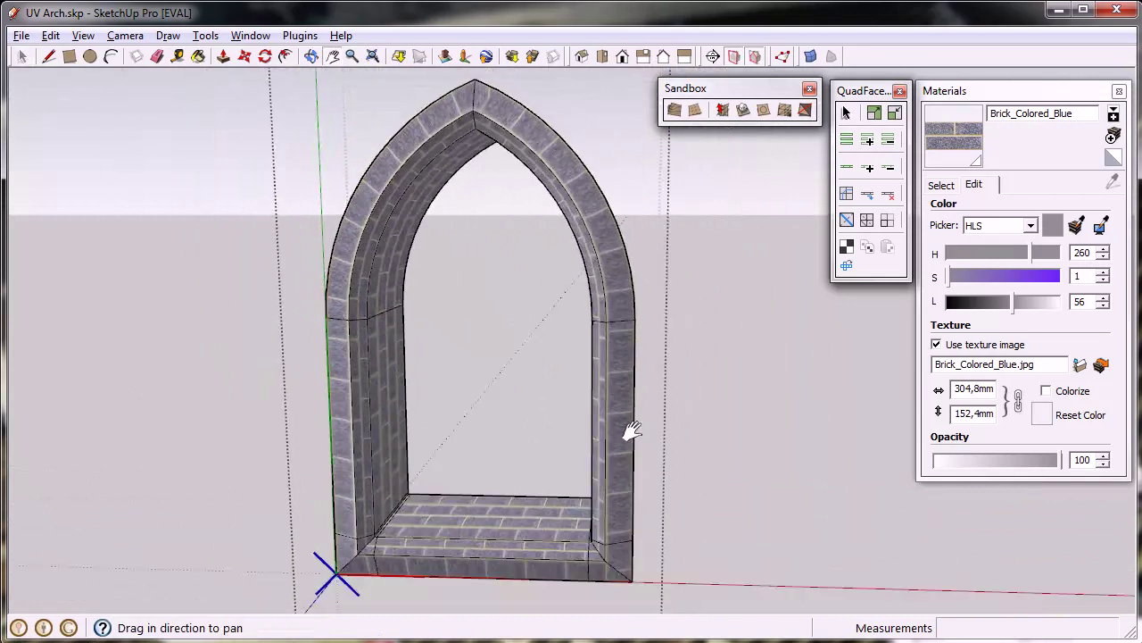